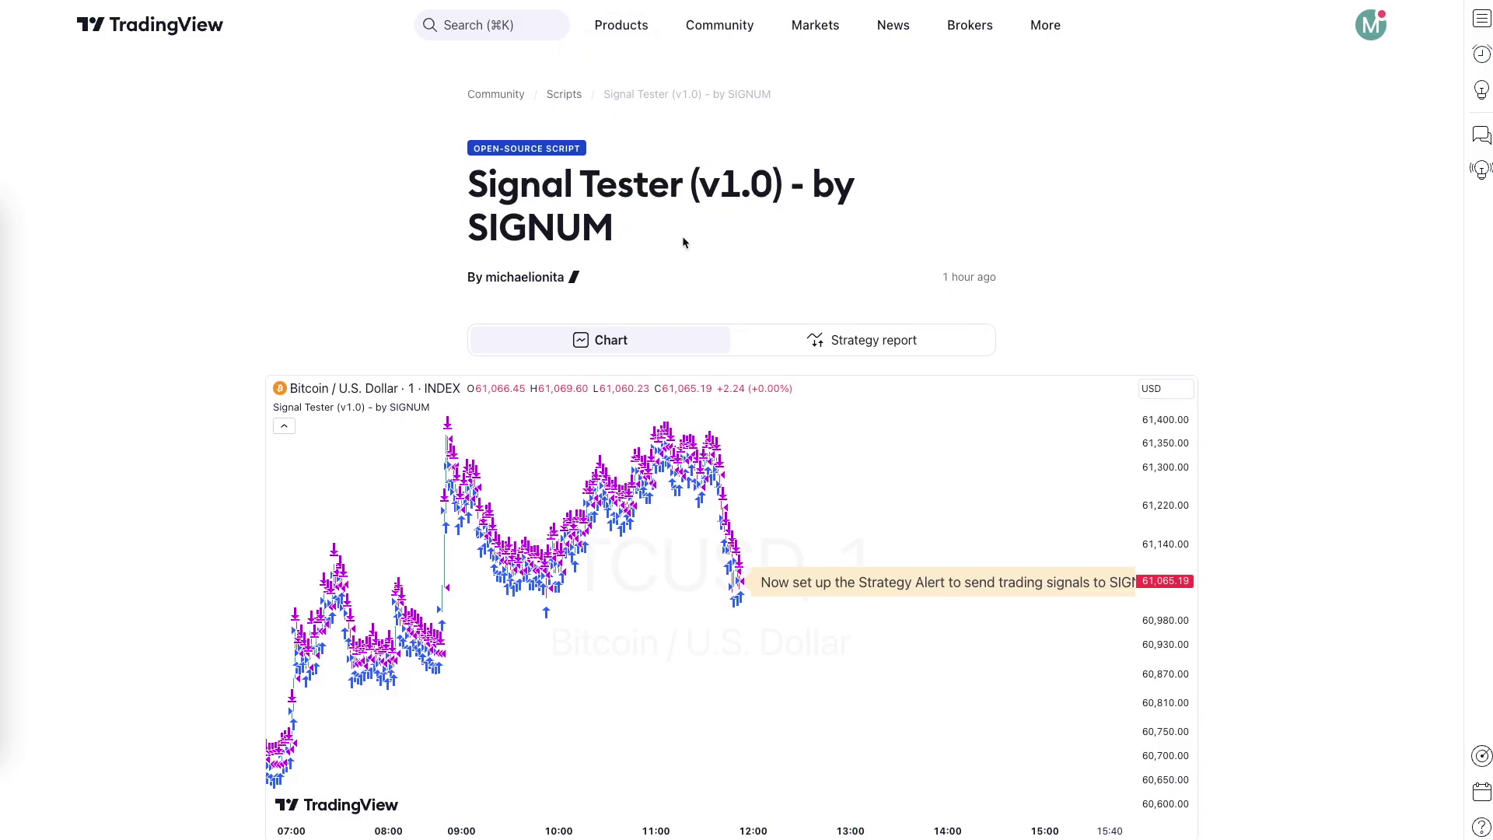
Re-add the Signal Tester (v1.0) - by SIGNUM script to favorites after reviewing its page.
{"action": "scroll", "coordinate": [707, 245], "scroll_direction": "down", "scroll_amount": 3}
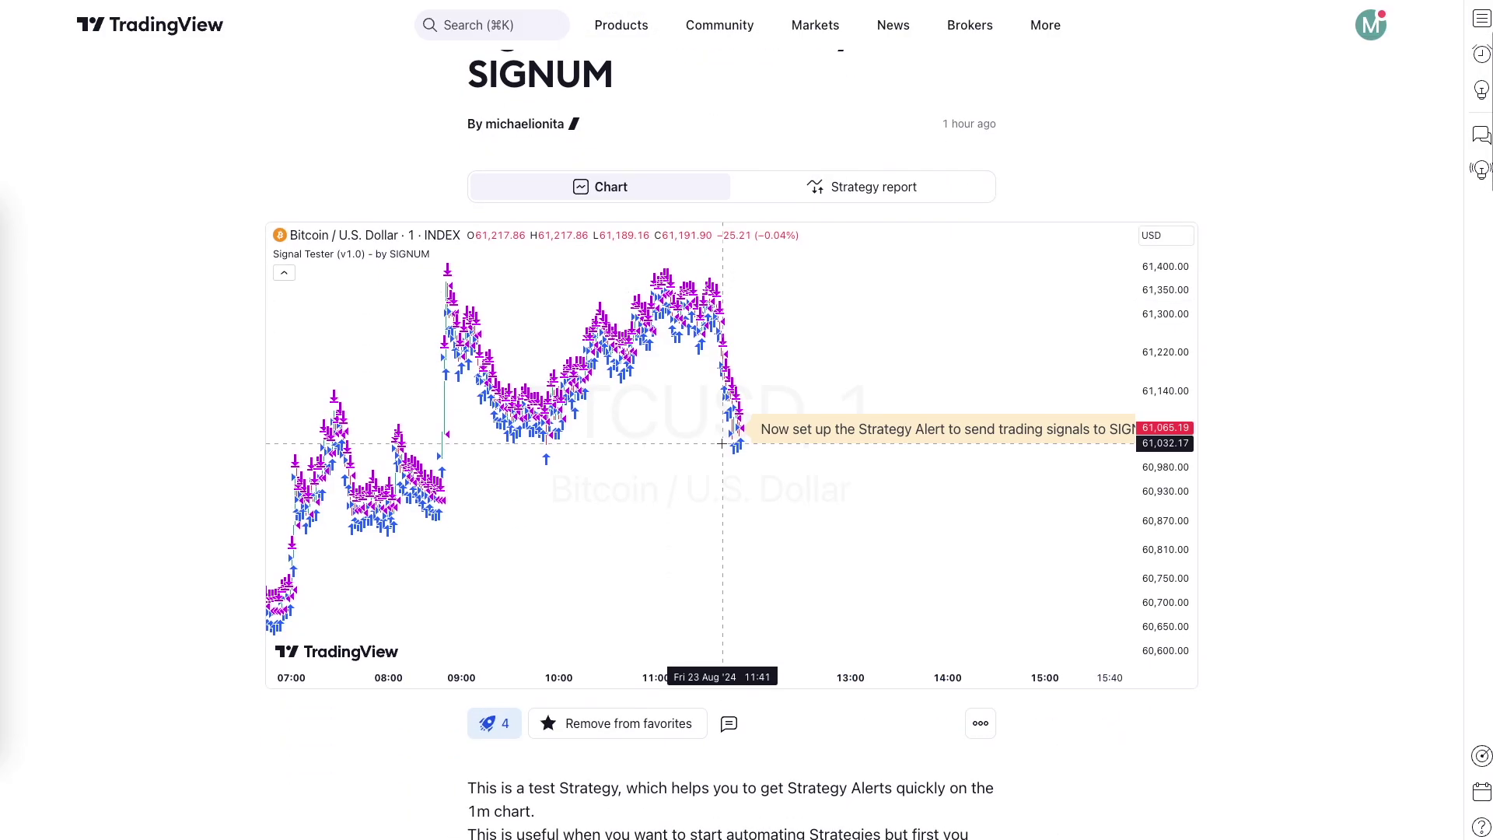
{"action": "scroll", "coordinate": [717, 447], "scroll_direction": "down", "scroll_amount": 2}
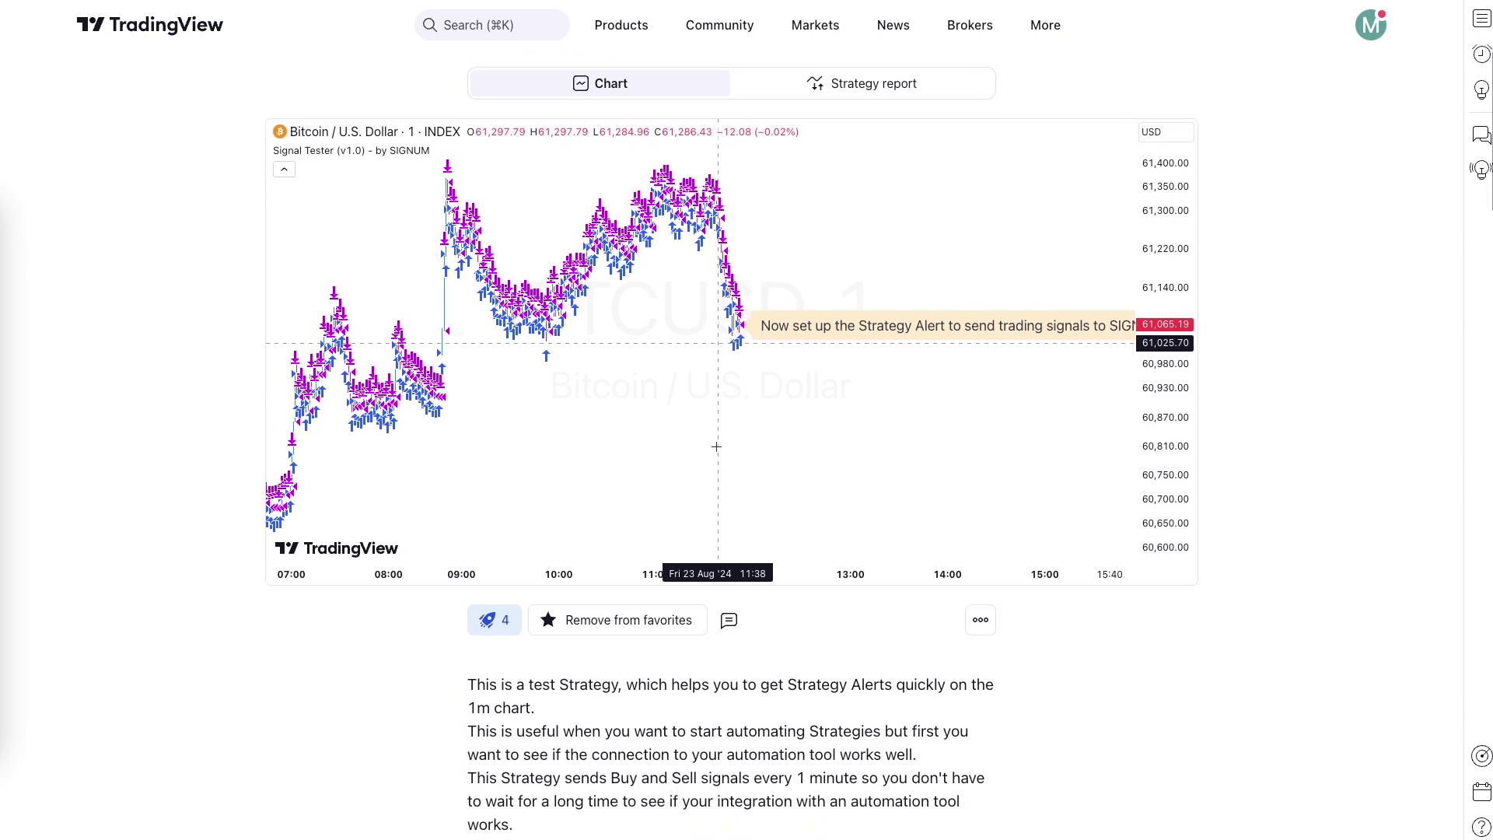
{"action": "scroll", "coordinate": [717, 447], "scroll_direction": "down", "scroll_amount": 20}
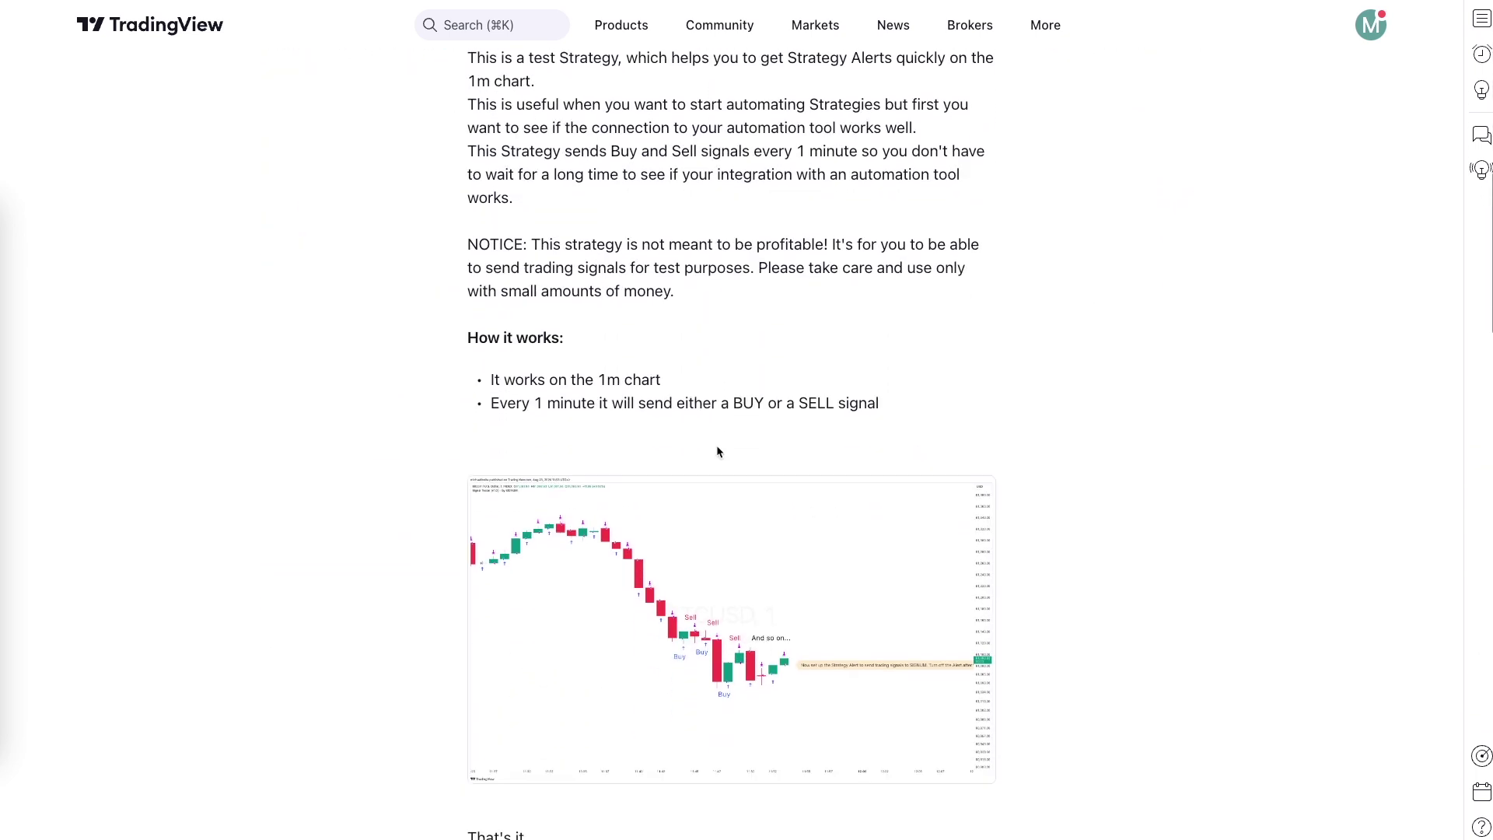
{"action": "scroll", "coordinate": [716, 452], "scroll_direction": "down", "scroll_amount": 3}
{"action": "left_click", "coordinate": [567, 514]}
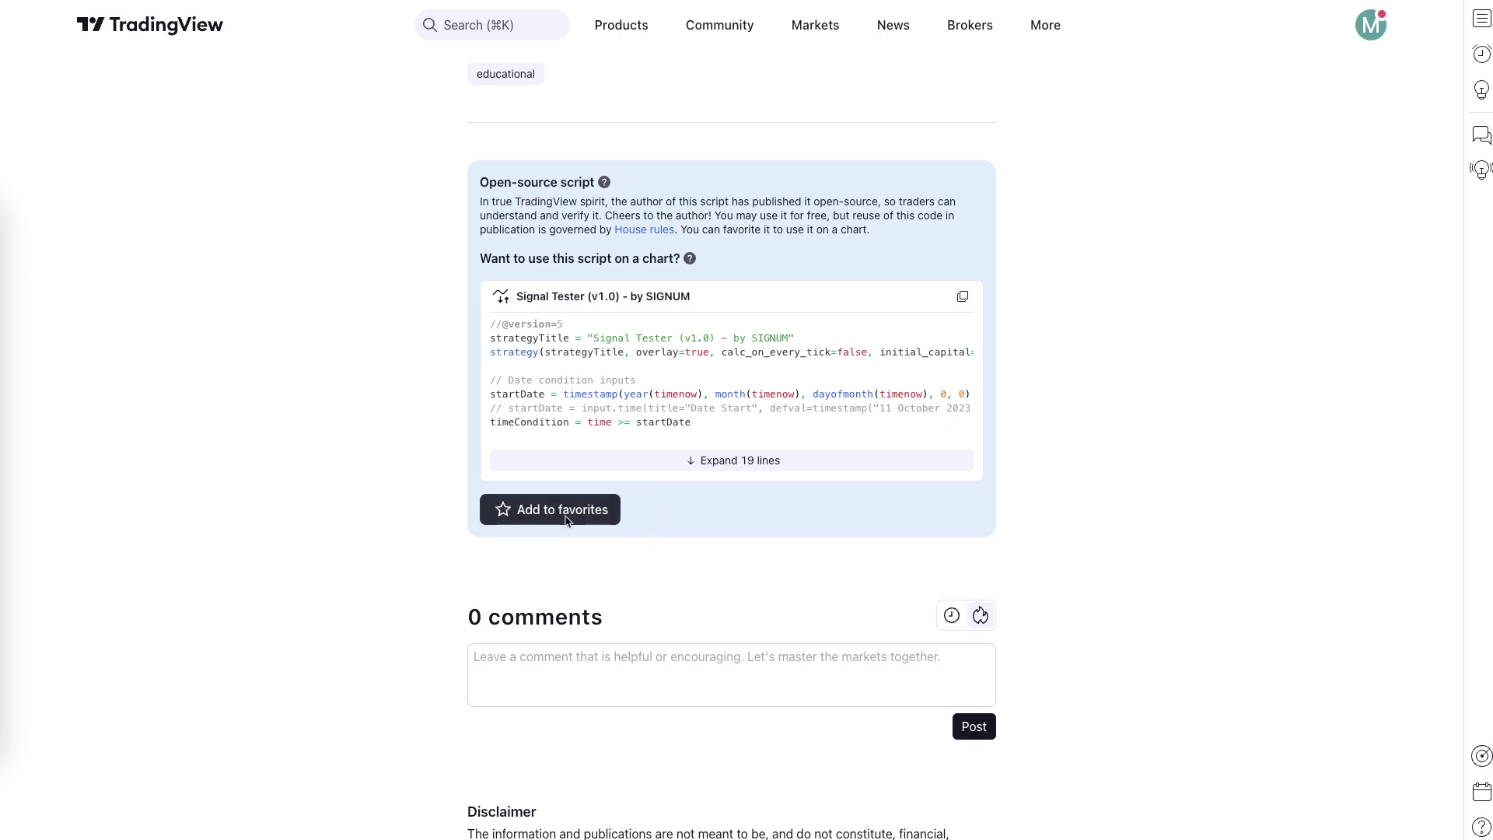
{"action": "left_click", "coordinate": [565, 514]}
{"action": "scroll", "coordinate": [747, 531], "scroll_direction": "up", "scroll_amount": 20}
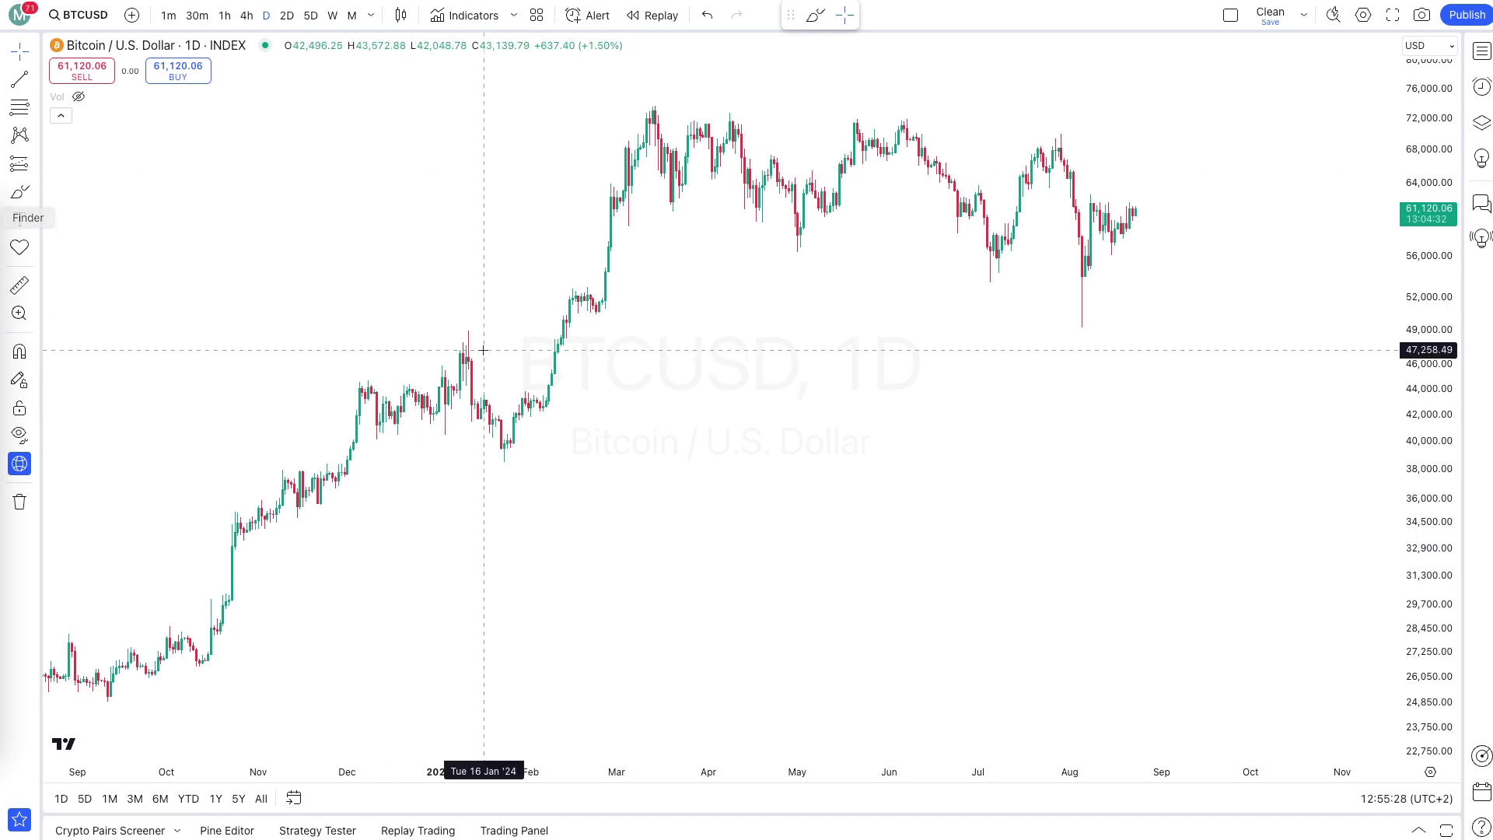
Load the Bitcoin / U.S. Dollar INDEX (BTCUSD) chart from symbol search.
{"action": "left_click", "coordinate": [82, 16]}
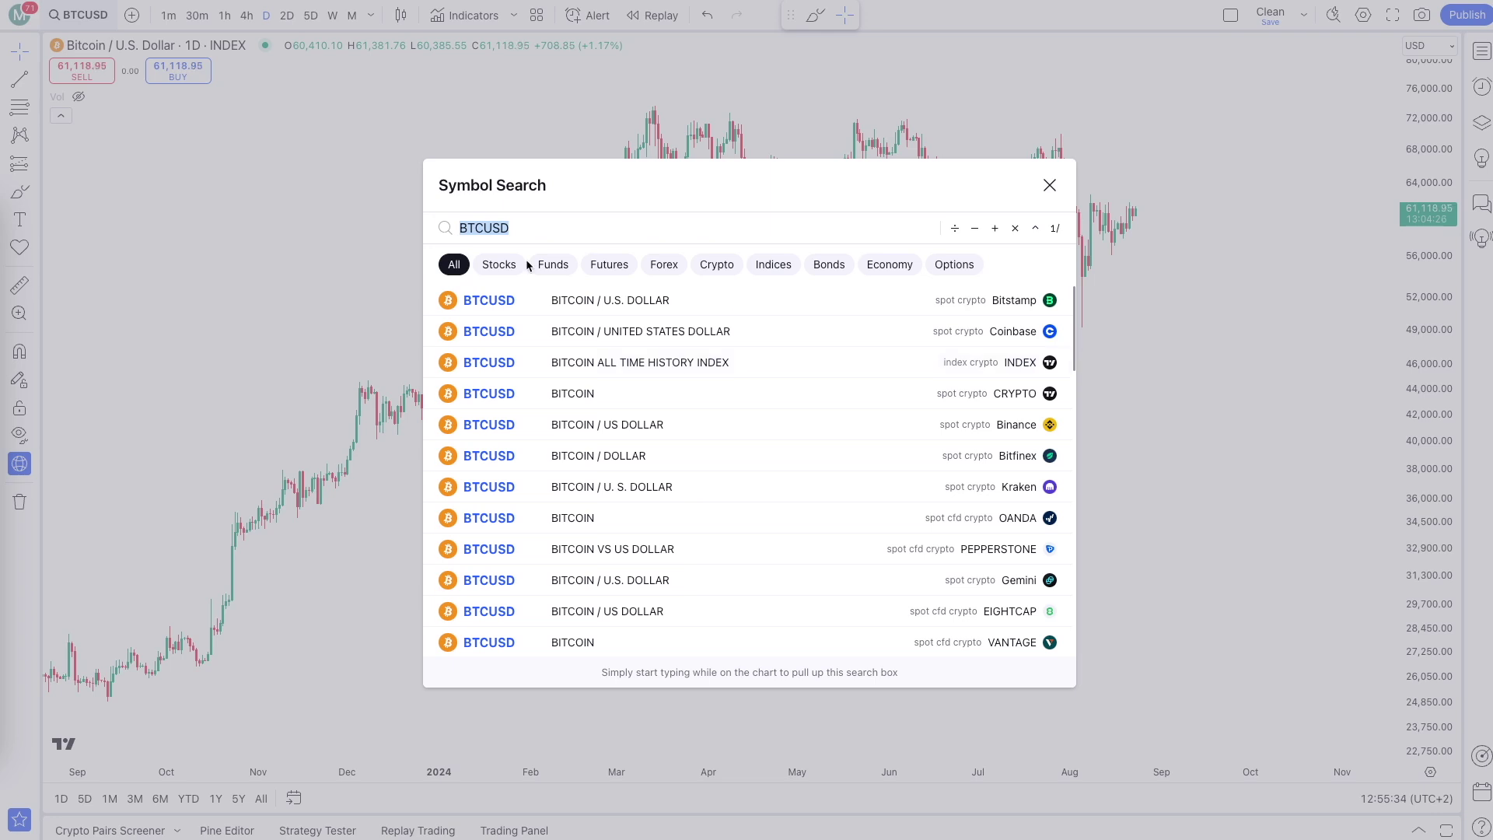
{"action": "left_click", "coordinate": [511, 232]}
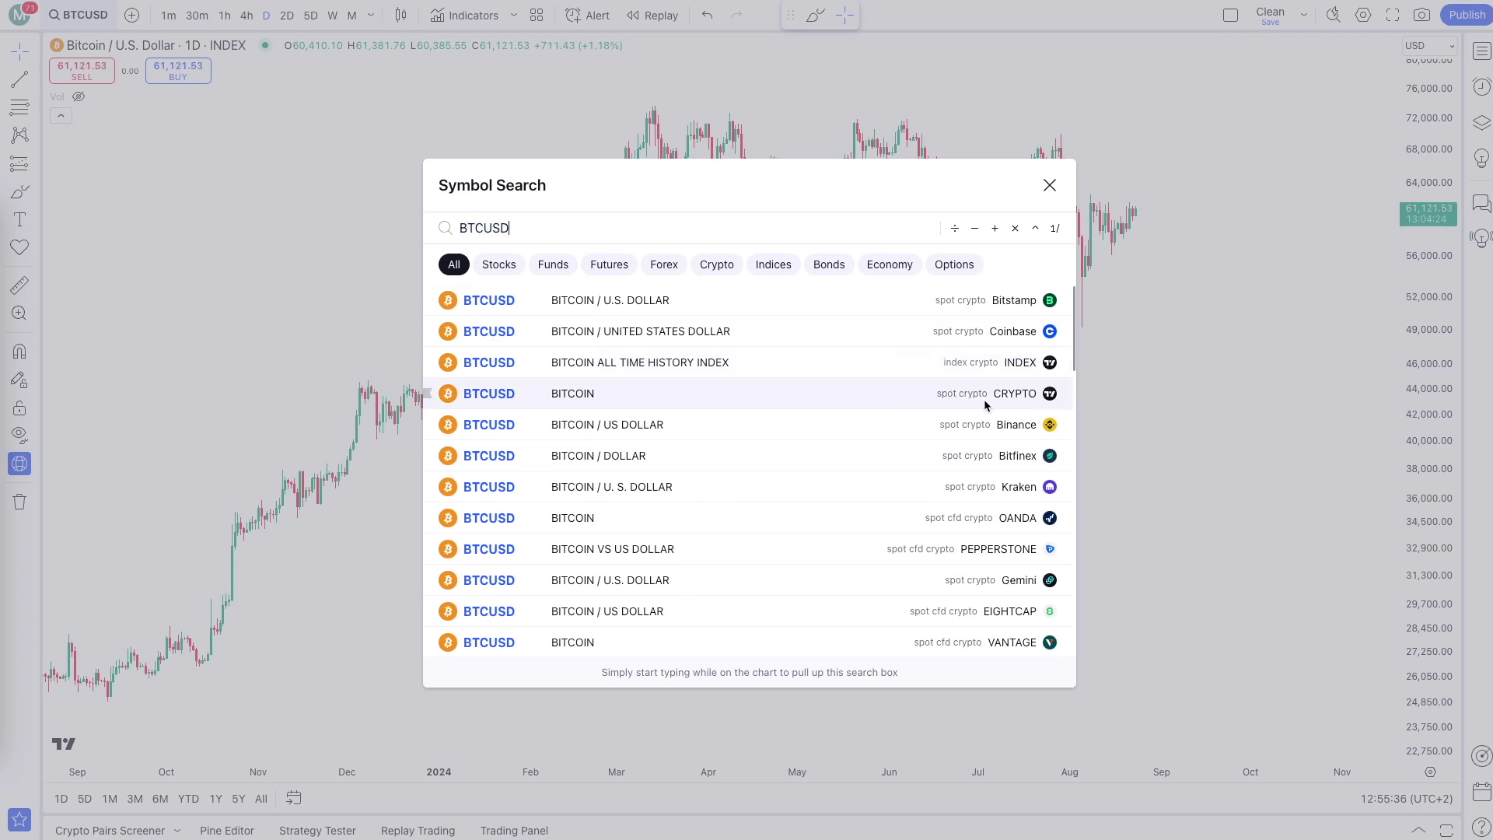
{"action": "left_click", "coordinate": [834, 364]}
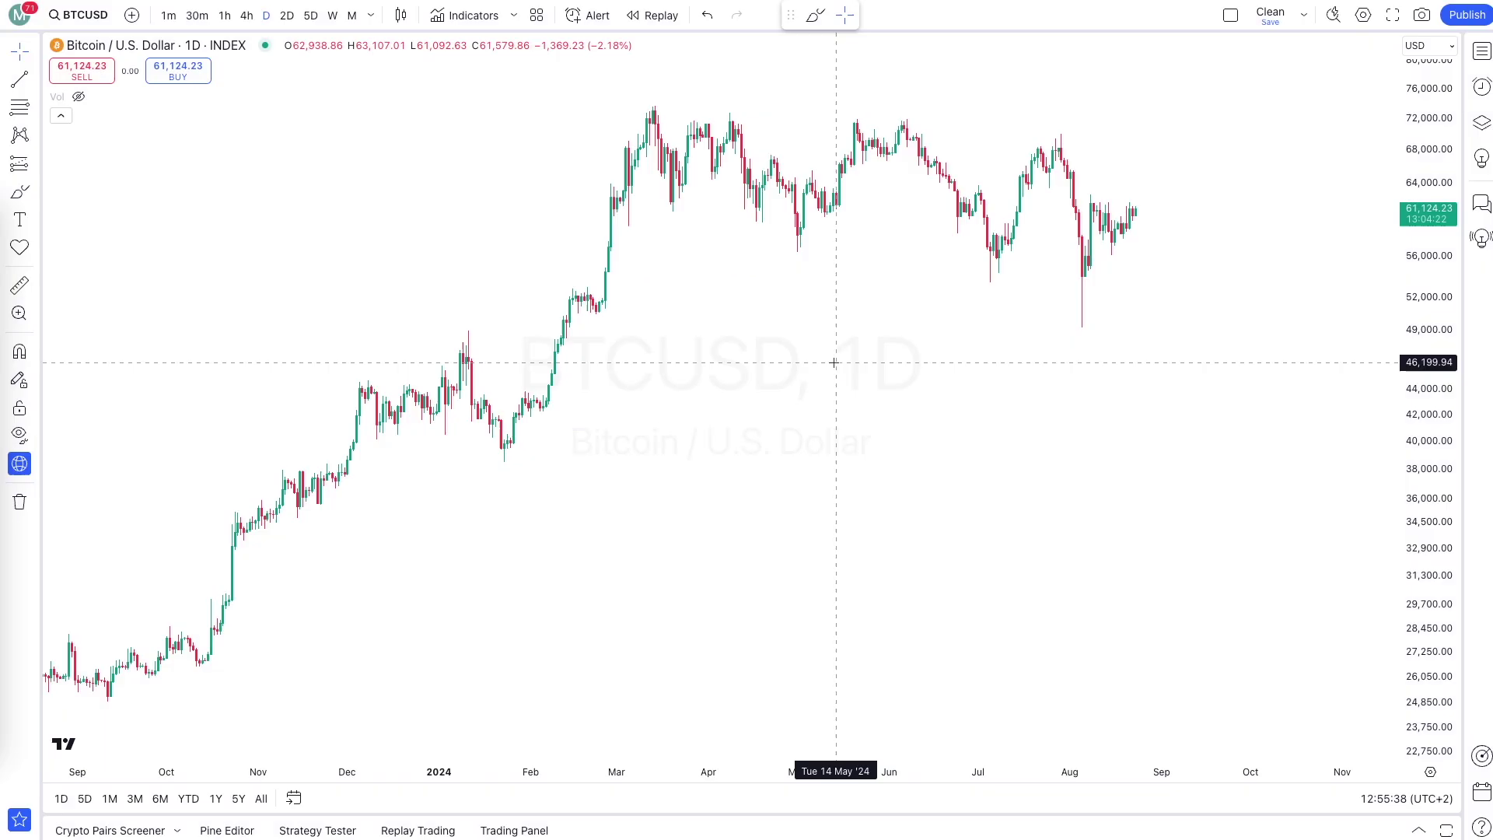
Set the chart timeframe to 1 minute.
{"action": "left_click", "coordinate": [169, 16]}
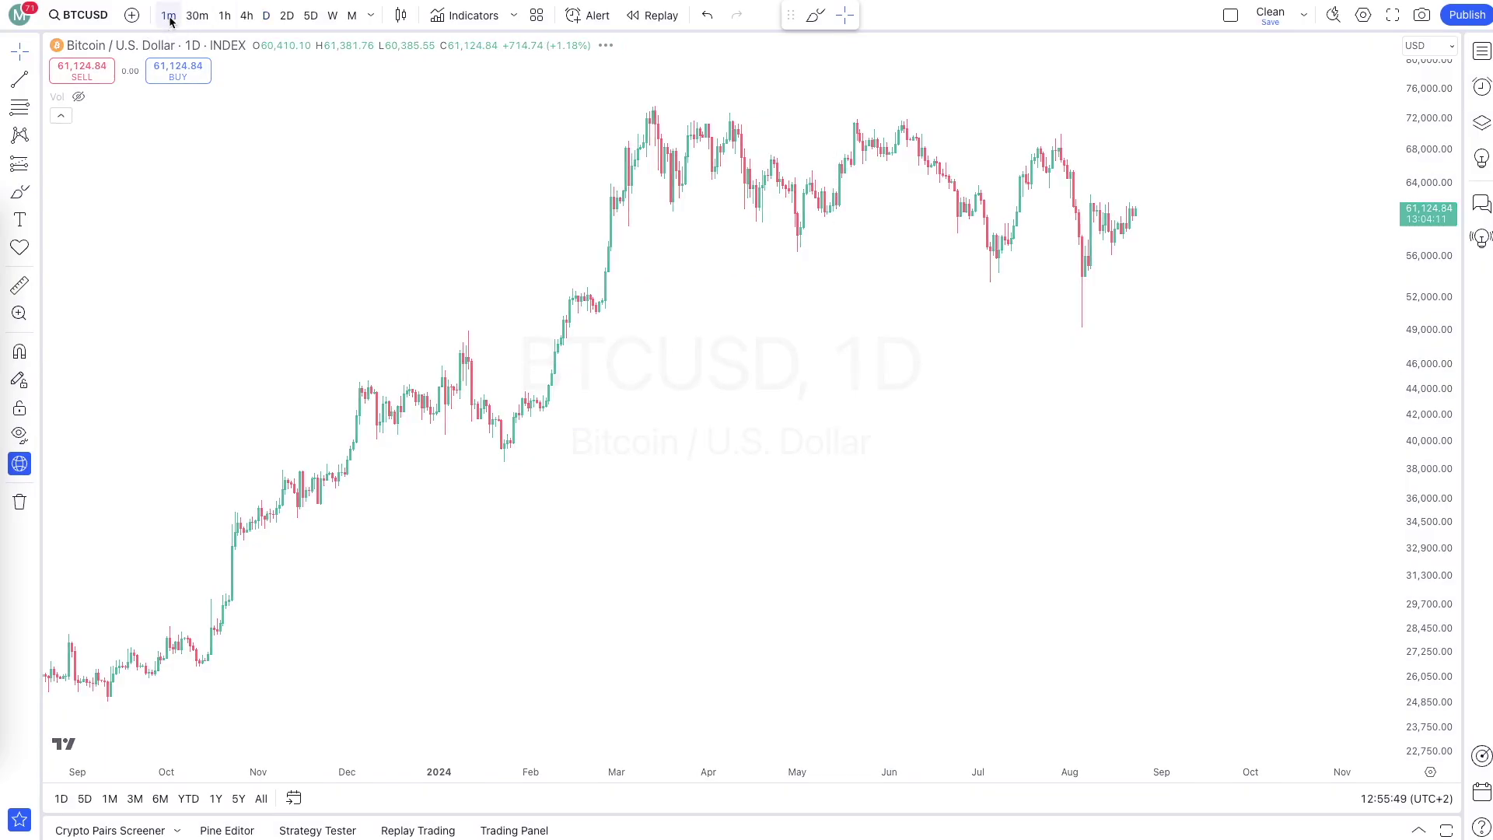
{"action": "left_click", "coordinate": [371, 16]}
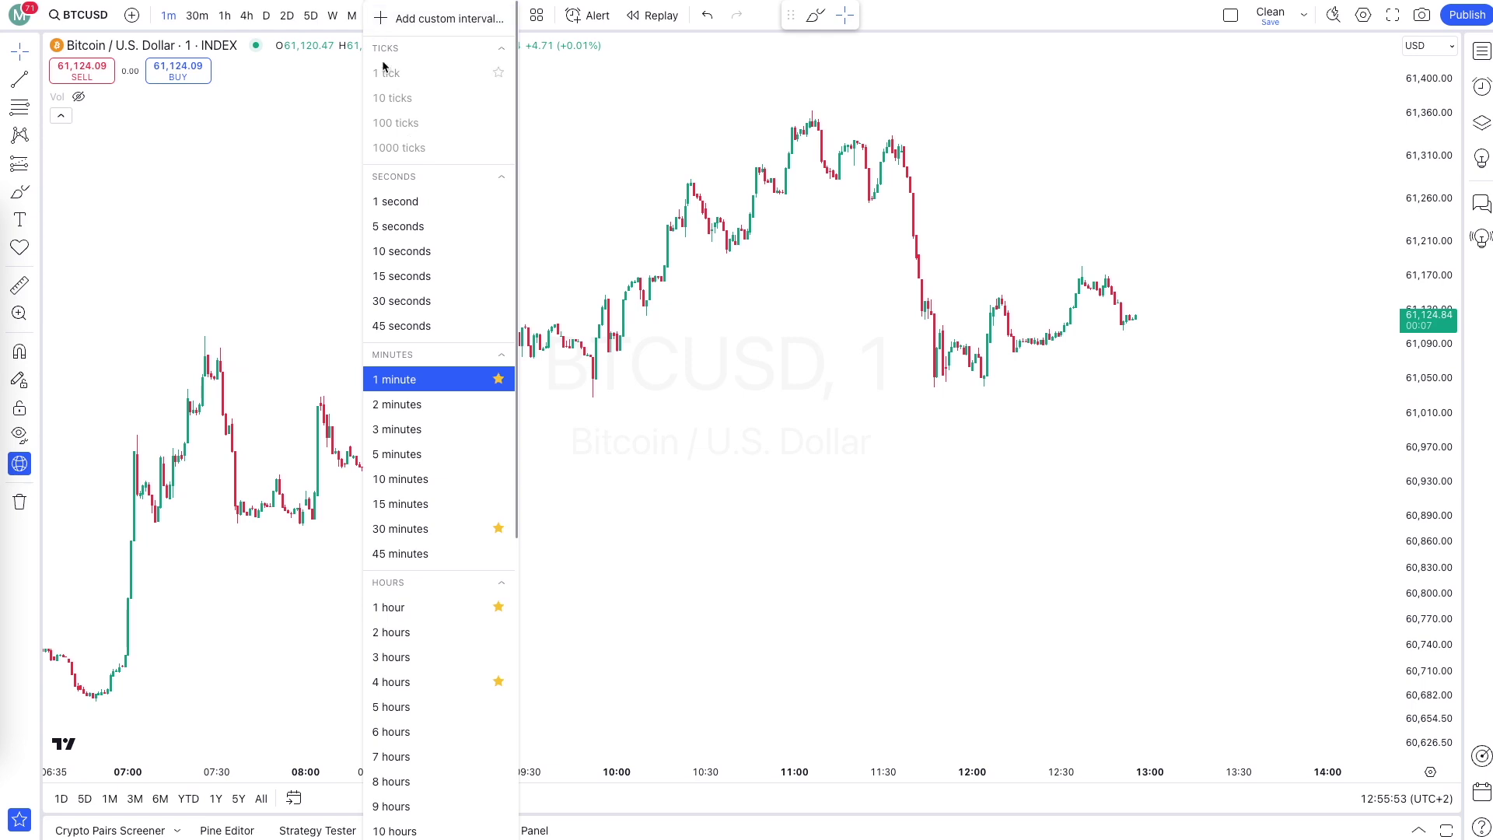
{"action": "left_click", "coordinate": [400, 385]}
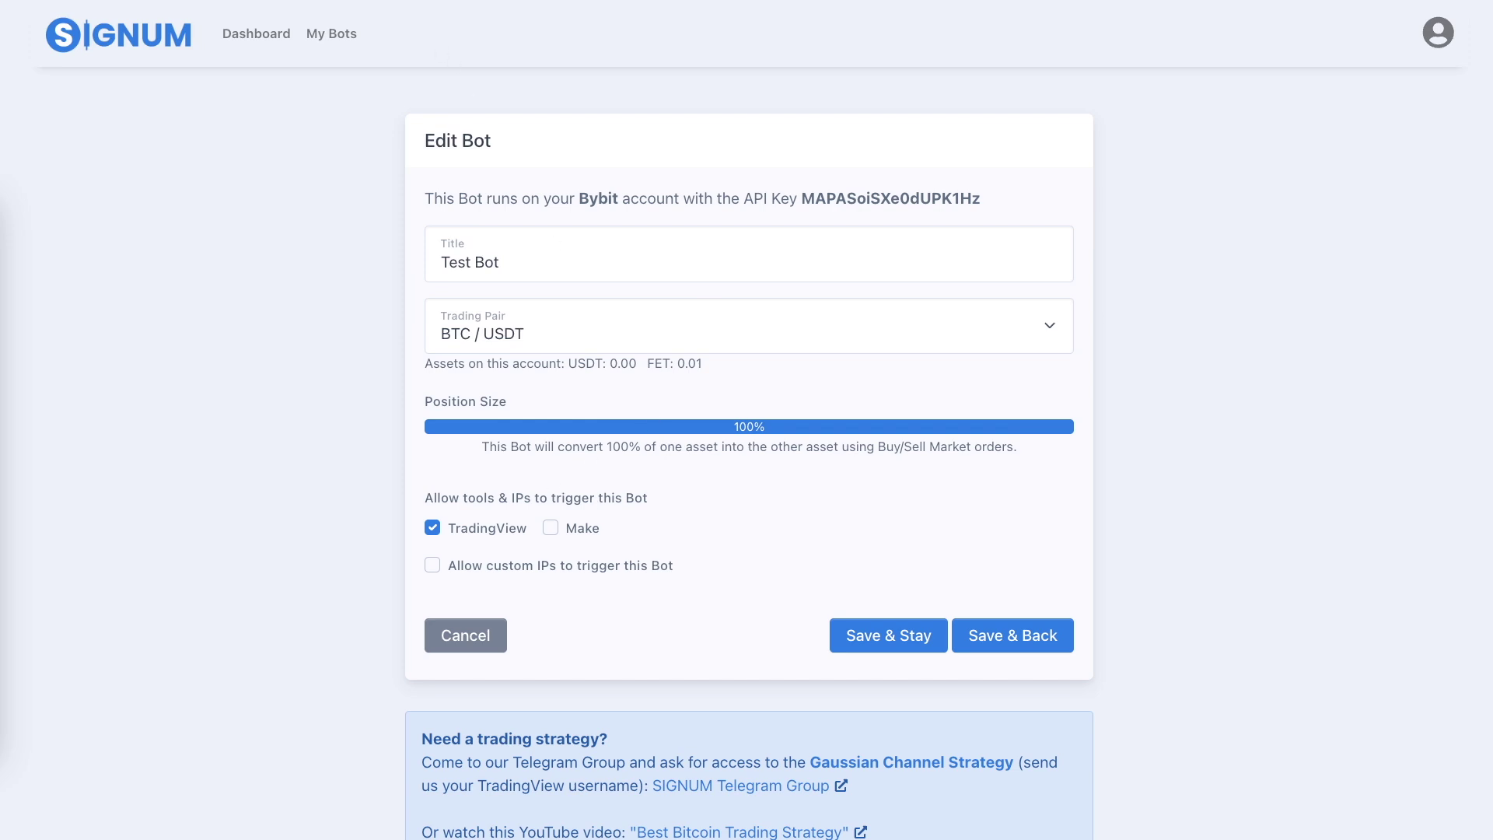
Switch to the AutoTrading Miro board and circle the strategy chart's corner in red.
{"action": "left_click", "coordinate": [435, 1]}
{"action": "mouse_move", "coordinate": [585, 303]}
{"action": "left_mouse_down"}
{"action": "mouse_move", "coordinate": [460, 354]}
{"action": "mouse_move", "coordinate": [599, 287]}
{"action": "left_mouse_up"}
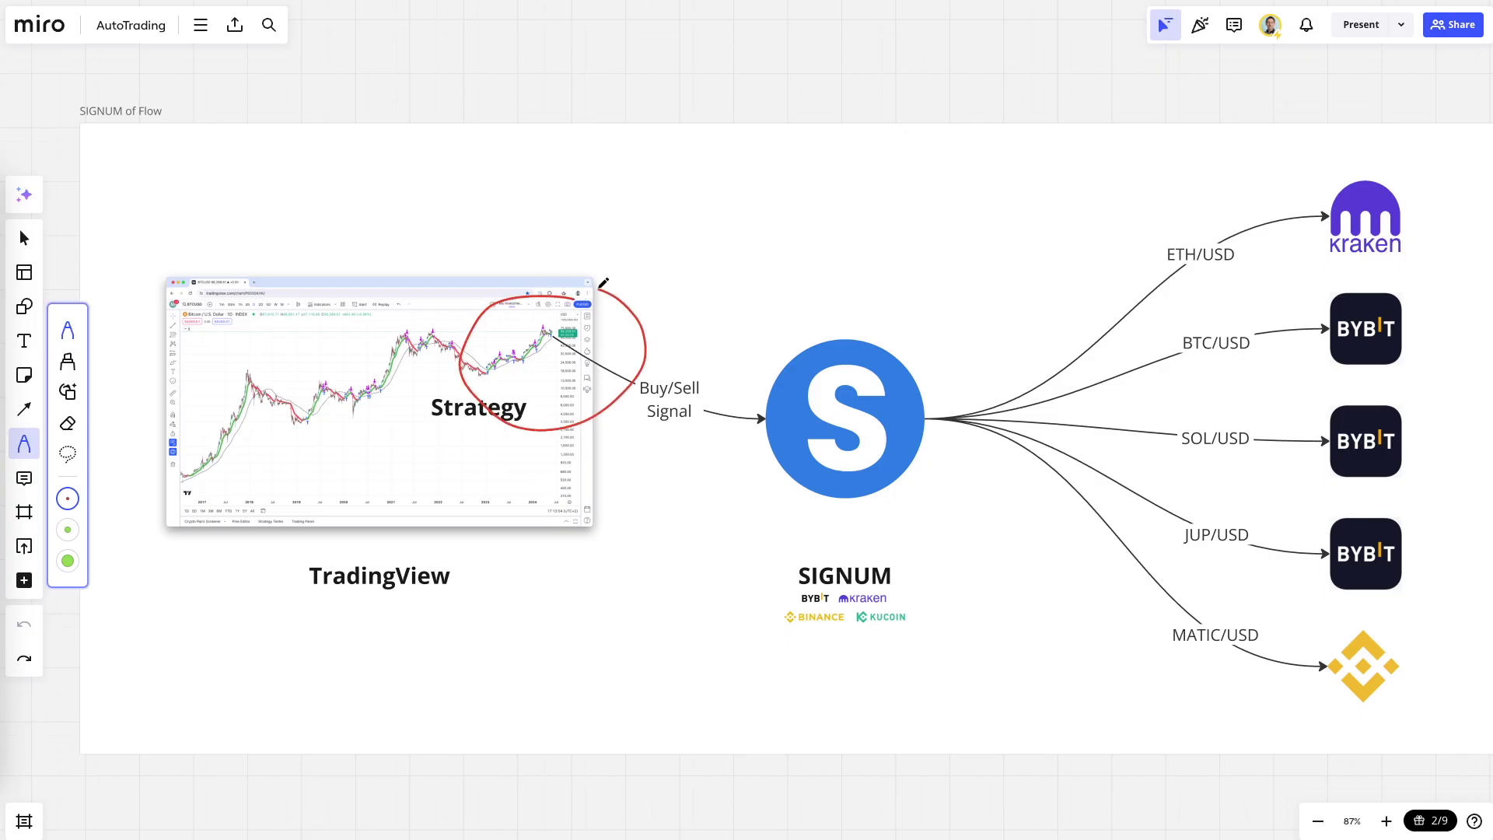
Circle the SIGNUM logo and the exchange logos in red, then bring up TradingView's Indicators list.
{"action": "mouse_move", "coordinate": [833, 317]}
{"action": "left_mouse_down"}
{"action": "mouse_move", "coordinate": [968, 393]}
{"action": "mouse_move", "coordinate": [793, 307]}
{"action": "left_mouse_up"}
{"action": "left_click_drag", "start_coordinate": [1331, 166], "coordinate": [1293, 656]}
{"action": "mouse_move", "coordinate": [1423, 654]}
{"action": "left_mouse_down"}
{"action": "mouse_move", "coordinate": [1452, 260]}
{"action": "mouse_move", "coordinate": [1383, 153]}
{"action": "left_mouse_up"}
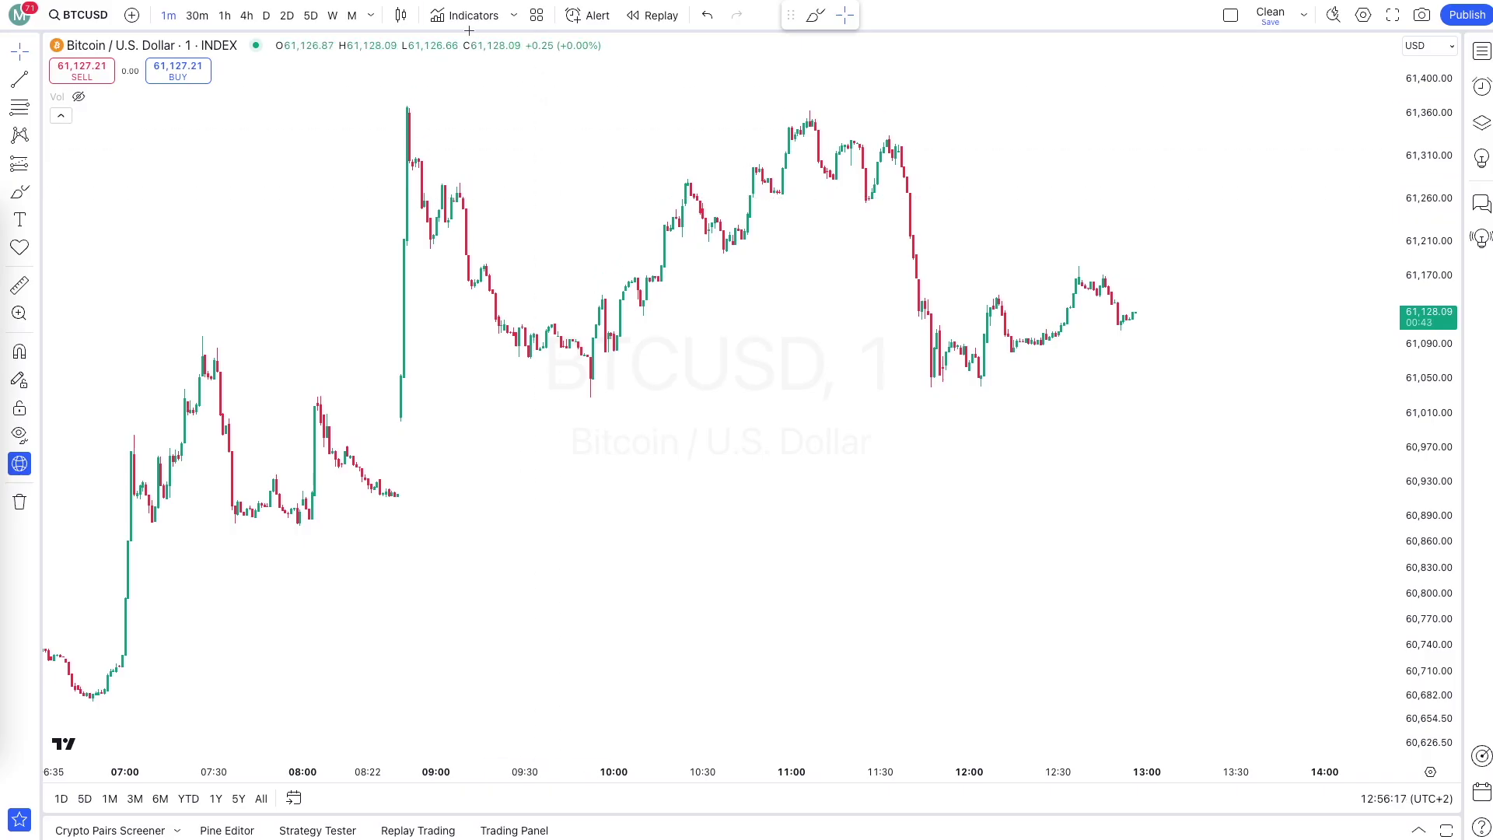
{"action": "left_click", "coordinate": [467, 22]}
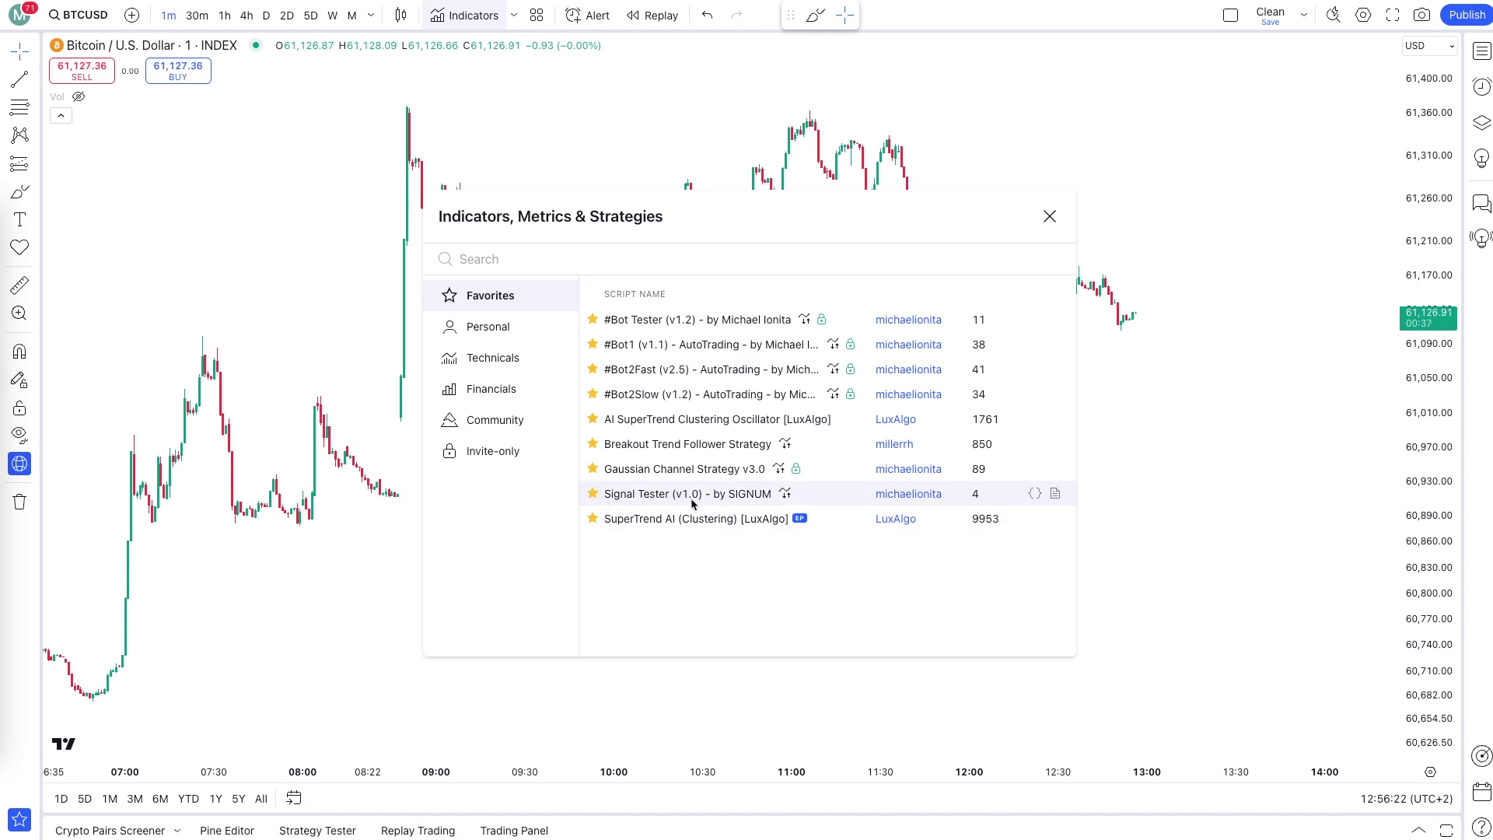
Add the Signal Tester (v1.0) strategy from Favorites and auto-fit the price scale.
{"action": "left_click", "coordinate": [669, 494]}
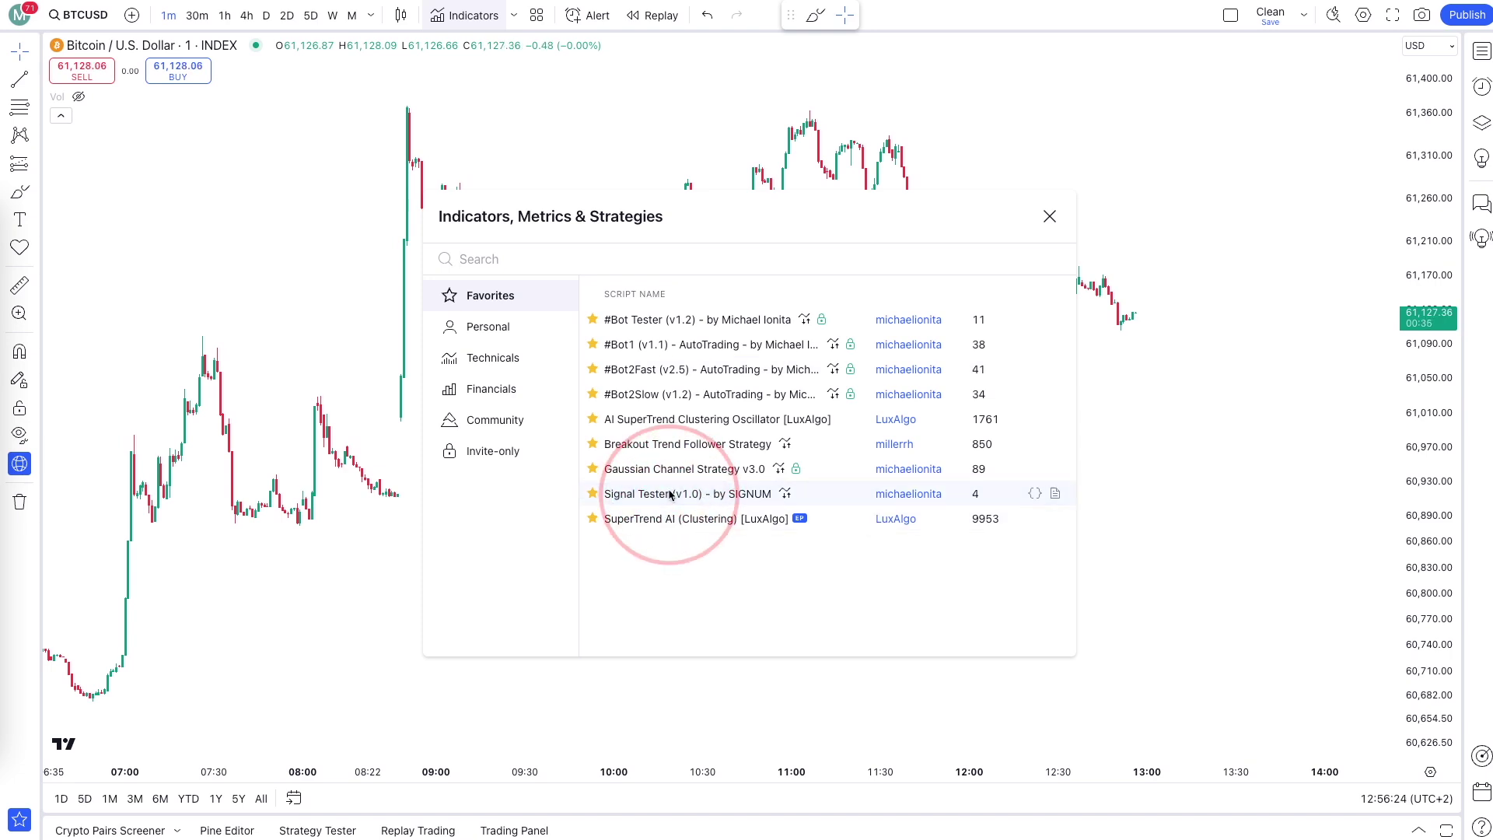
{"action": "key", "text": "Escape"}
{"action": "left_click_drag", "start_coordinate": [1447, 312], "coordinate": [1451, 404]}
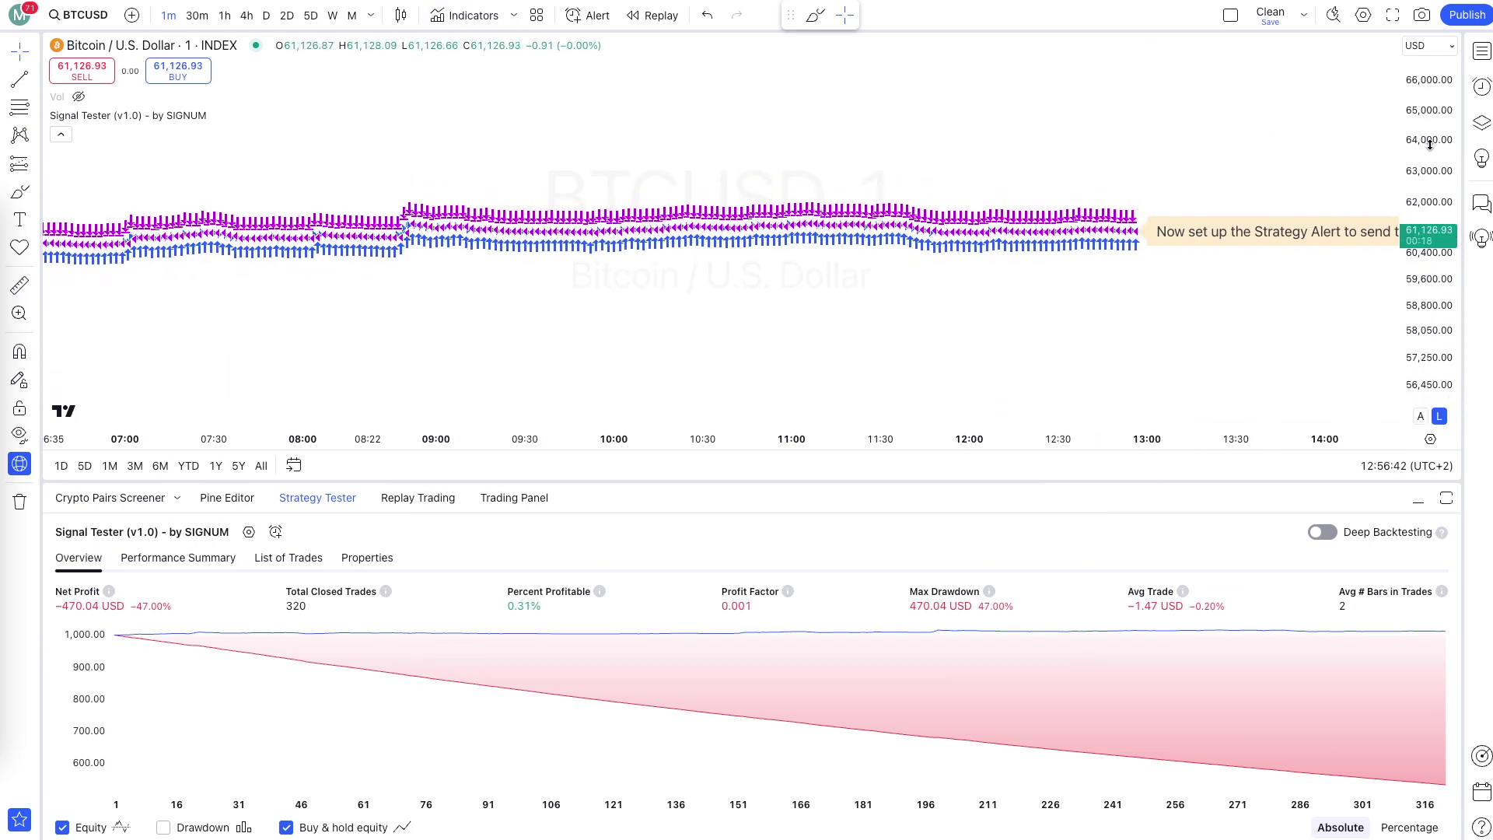
{"action": "double_click", "coordinate": [1431, 299]}
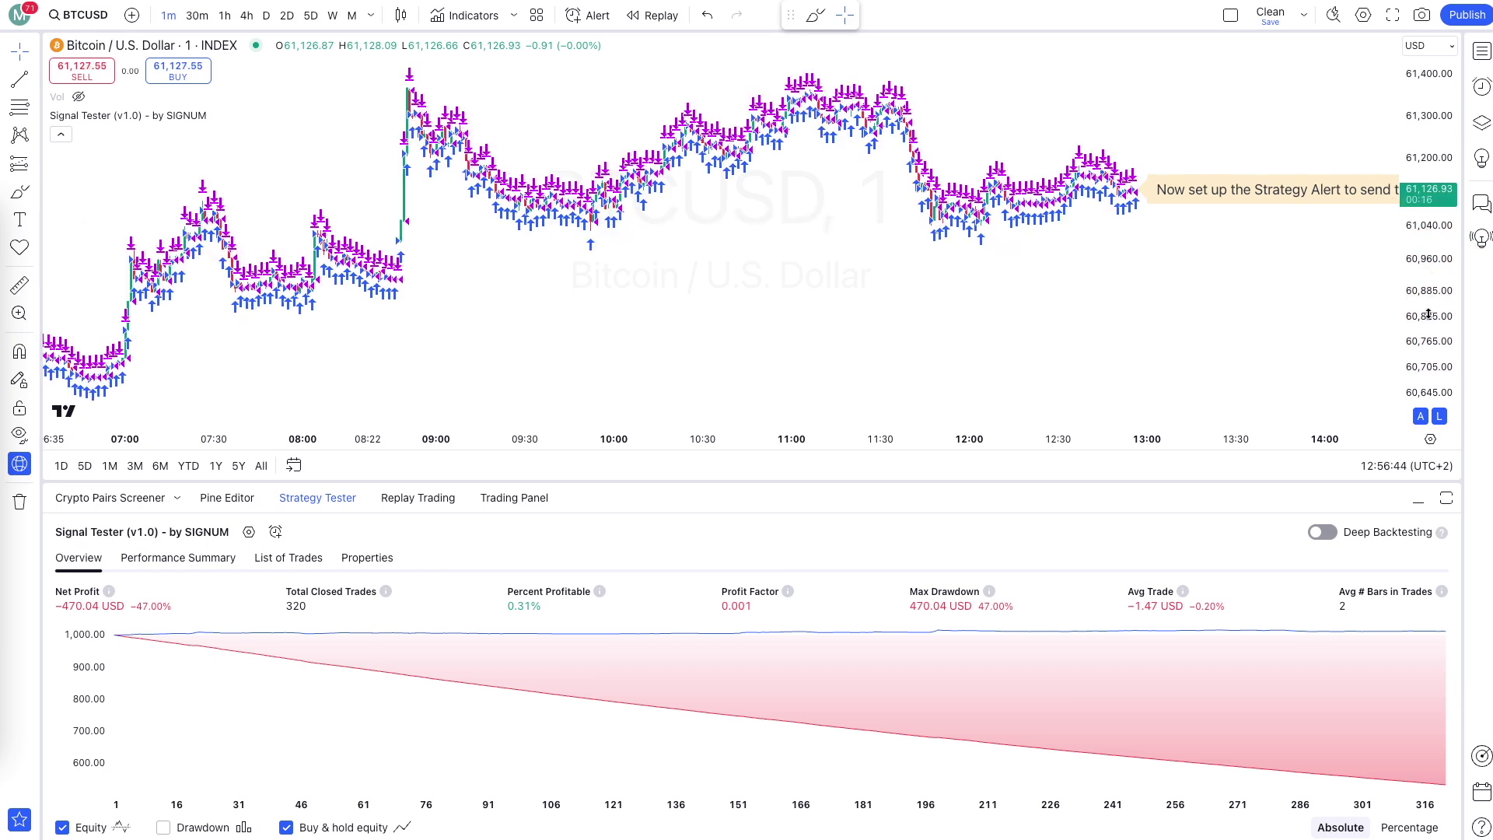
Collapse and re-expand the Strategy Tester panel showing 321 closed trades.
{"action": "scroll", "coordinate": [1177, 350], "scroll_direction": "up", "scroll_amount": 8}
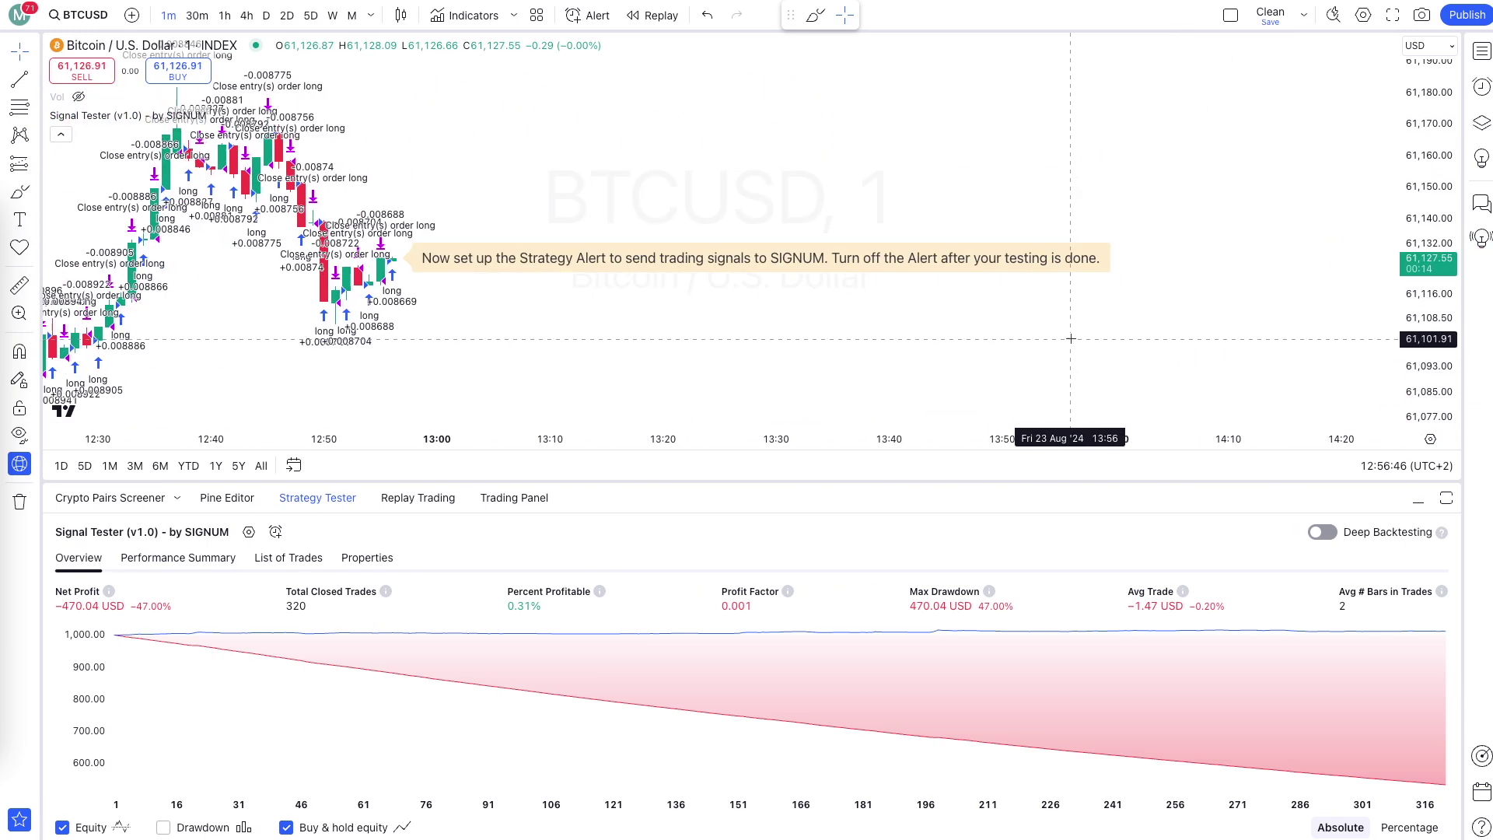
{"action": "scroll", "coordinate": [869, 311], "scroll_direction": "up", "scroll_amount": 6}
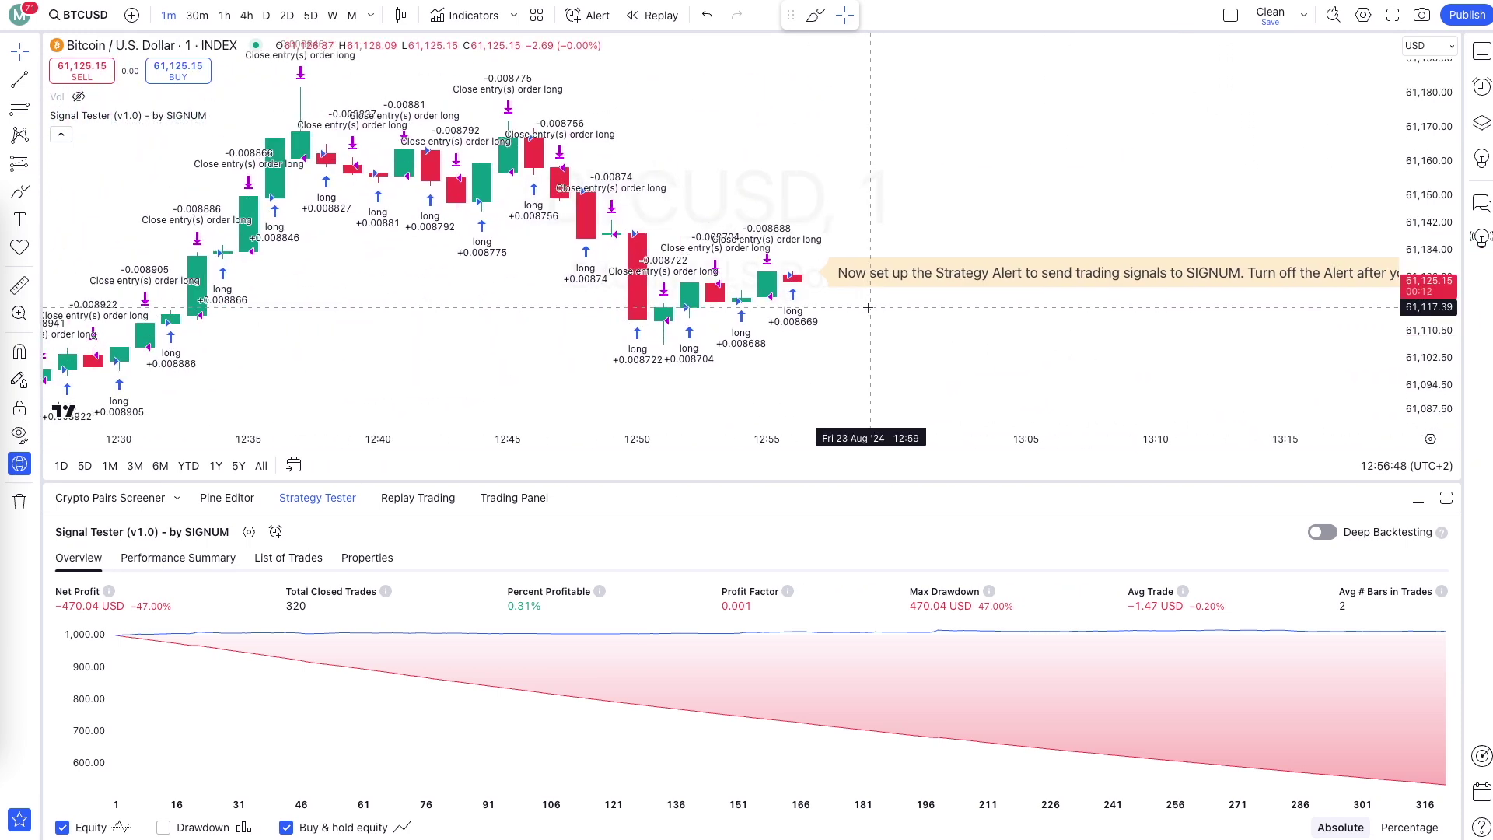
{"action": "scroll", "coordinate": [844, 288], "scroll_direction": "right", "scroll_amount": 2}
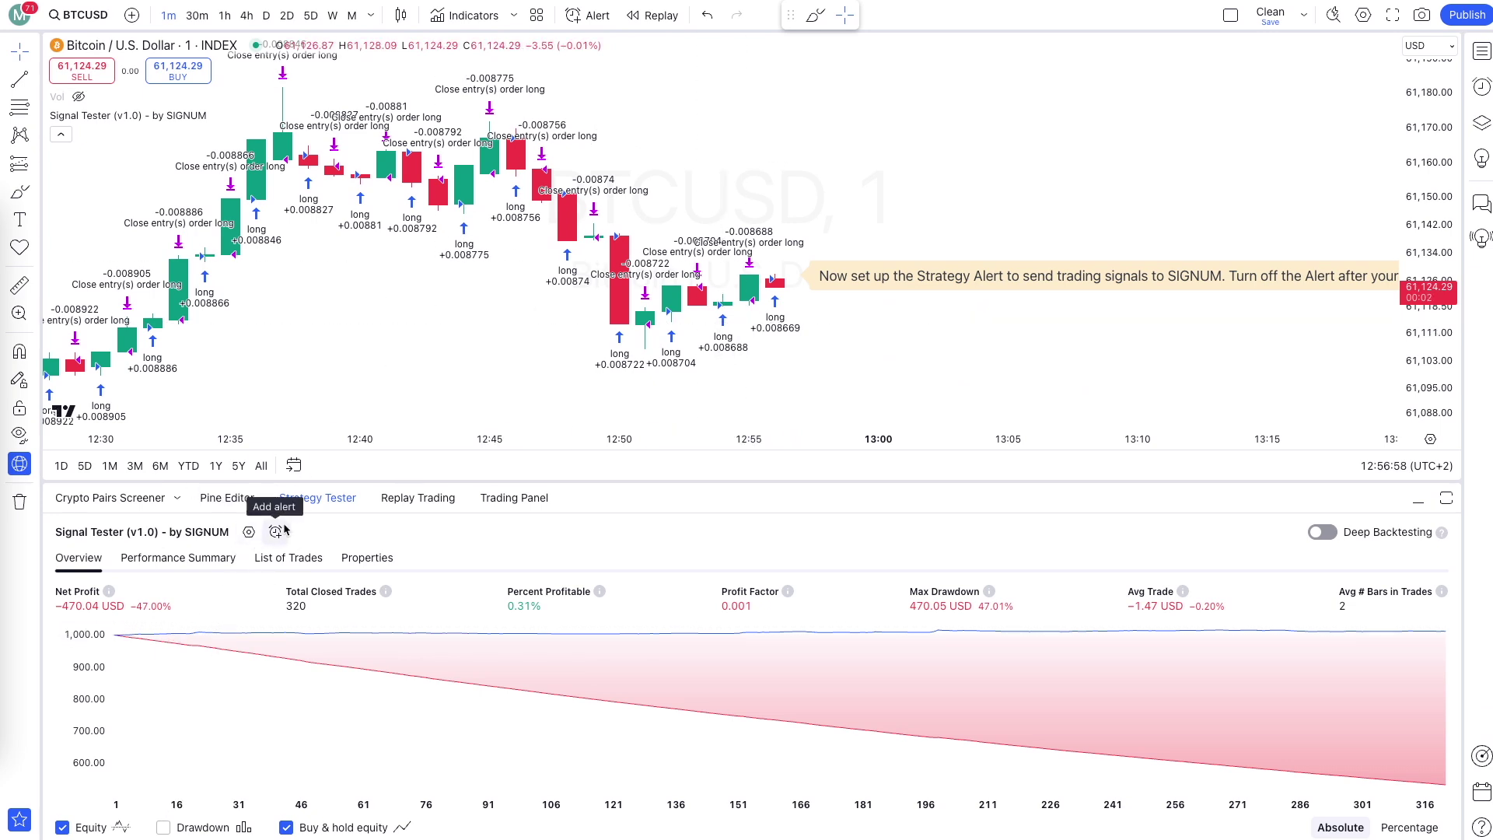
{"action": "left_click", "coordinate": [319, 498]}
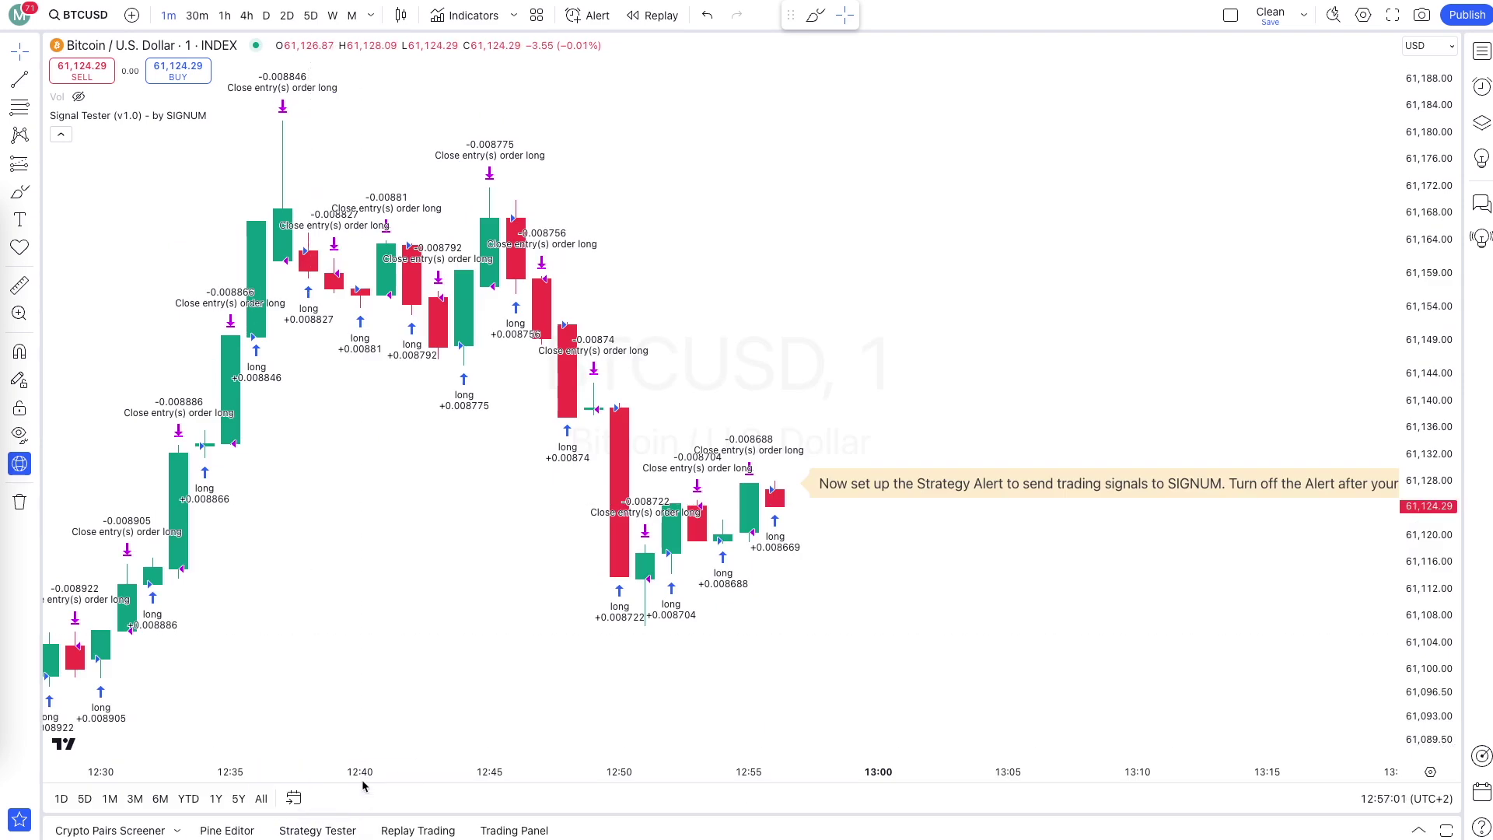
{"action": "left_click", "coordinate": [319, 831]}
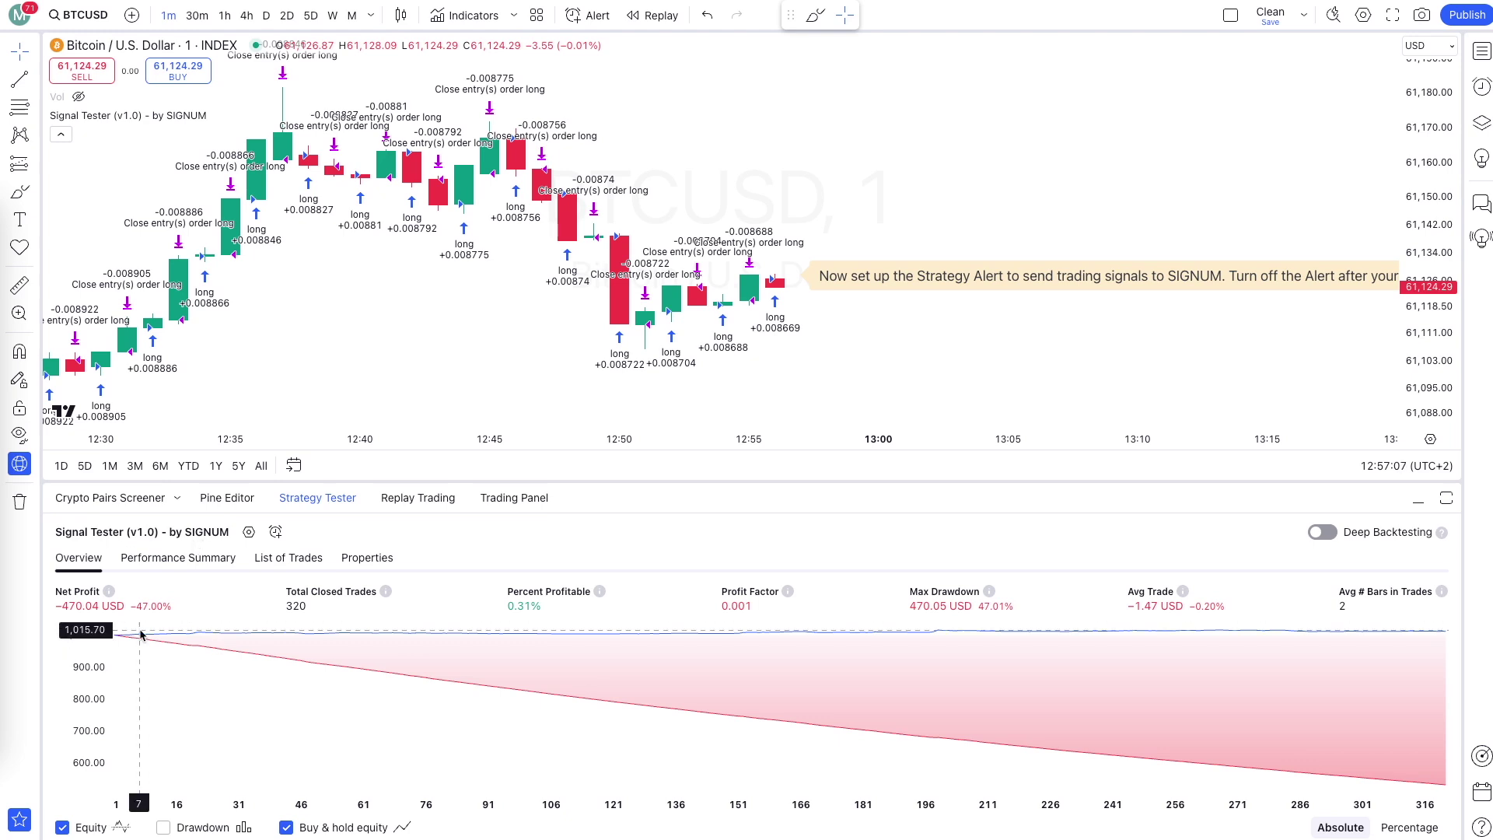
{"action": "left_click", "coordinate": [249, 532]}
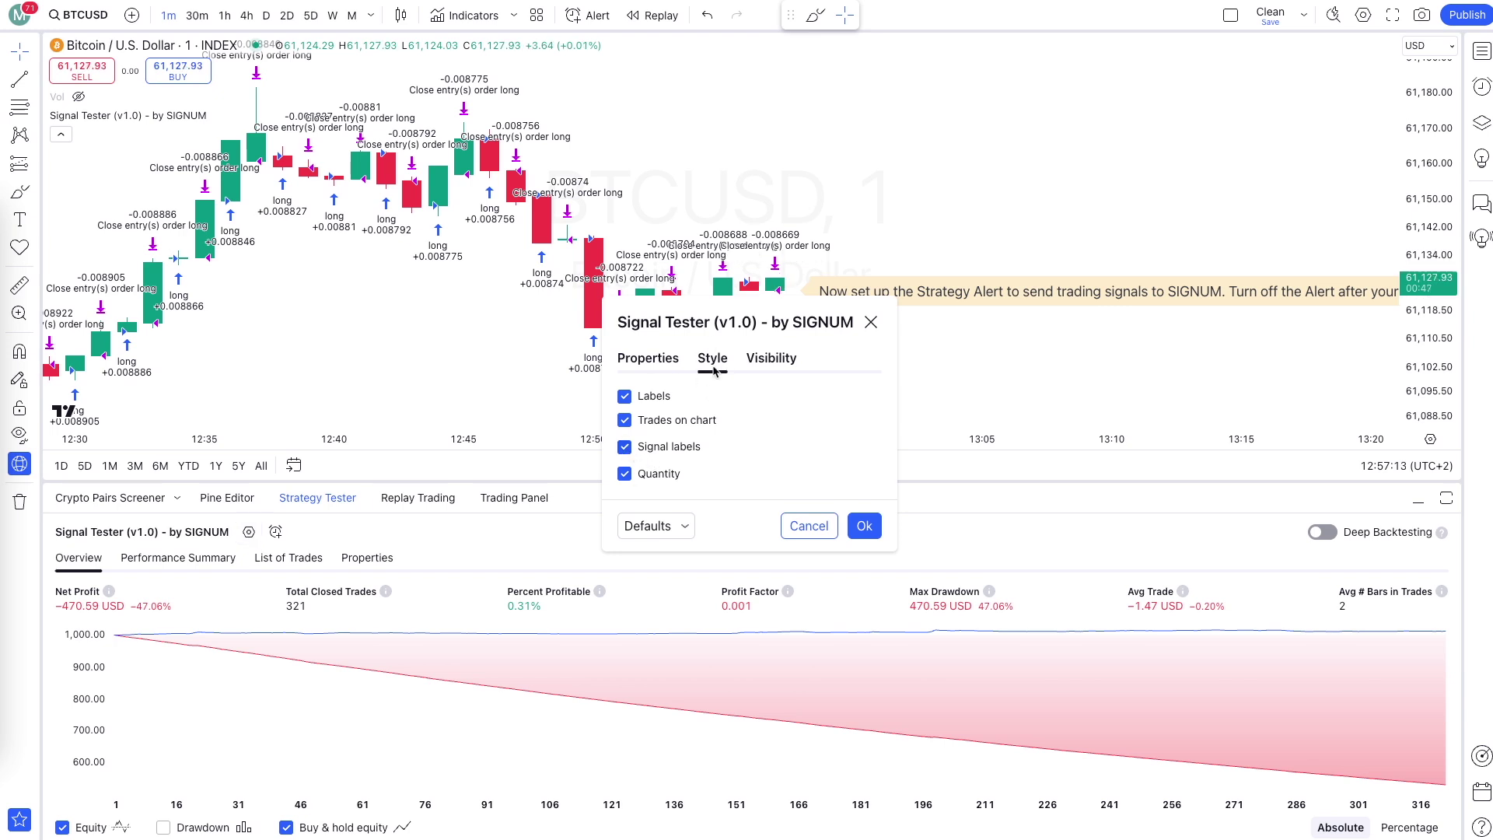
Uncheck Signal labels and Quantity in the Signal Tester style settings and confirm.
{"action": "left_click", "coordinate": [624, 448]}
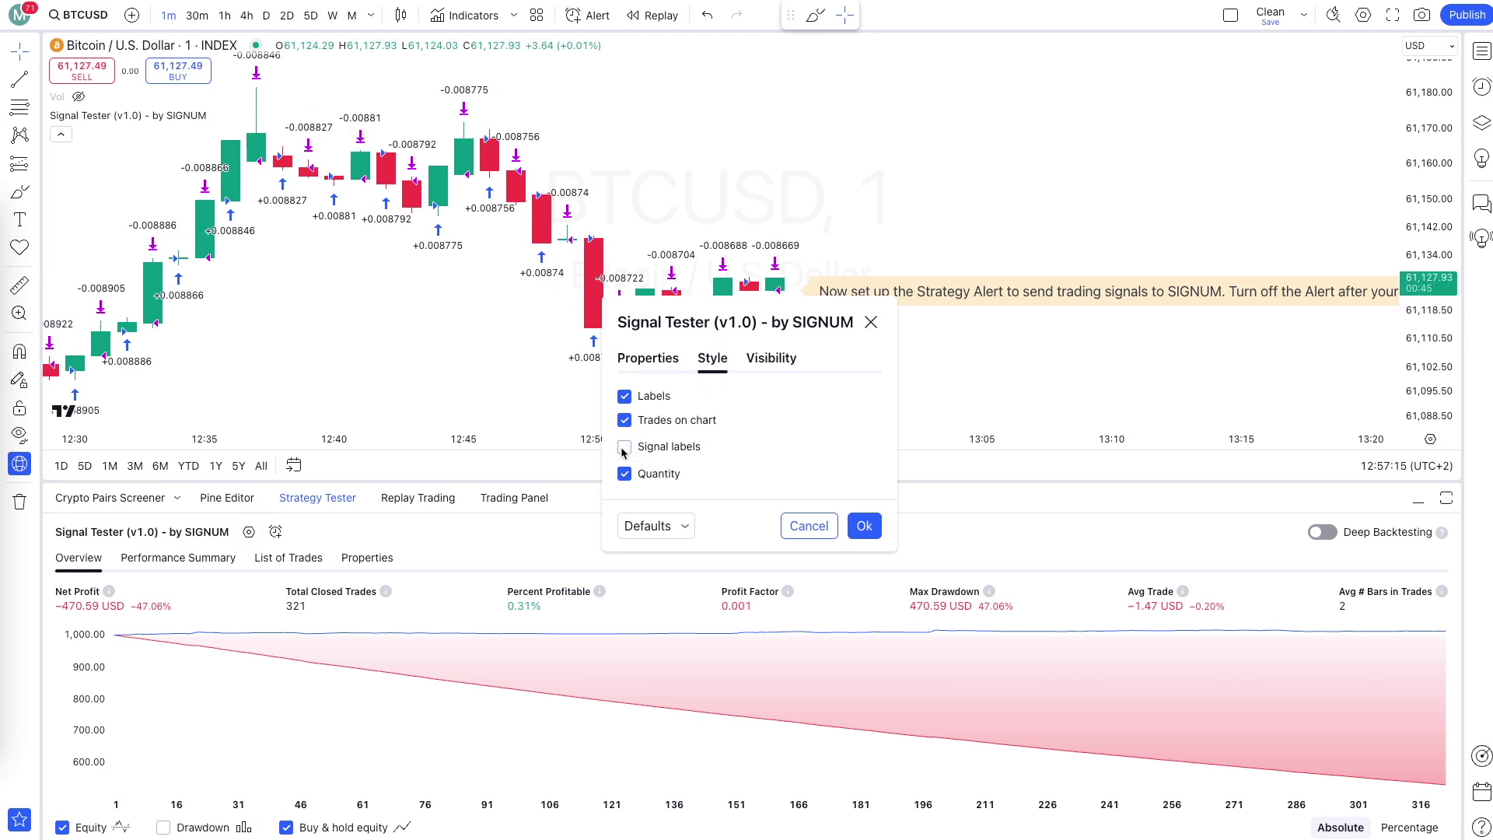
{"action": "left_click", "coordinate": [624, 474]}
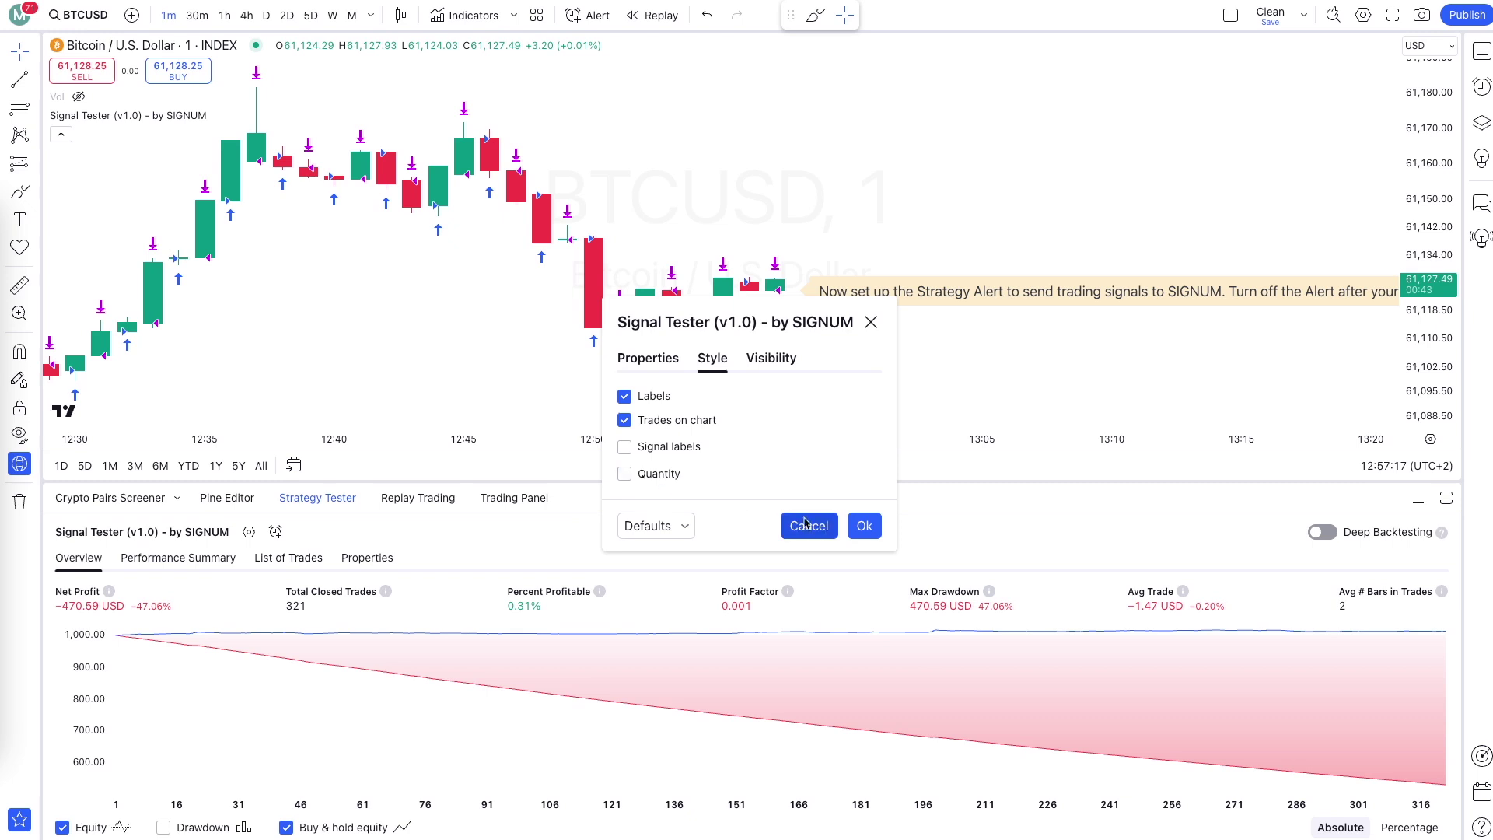
{"action": "left_click", "coordinate": [865, 526]}
{"action": "scroll", "coordinate": [749, 324], "scroll_direction": "right", "scroll_amount": 5}
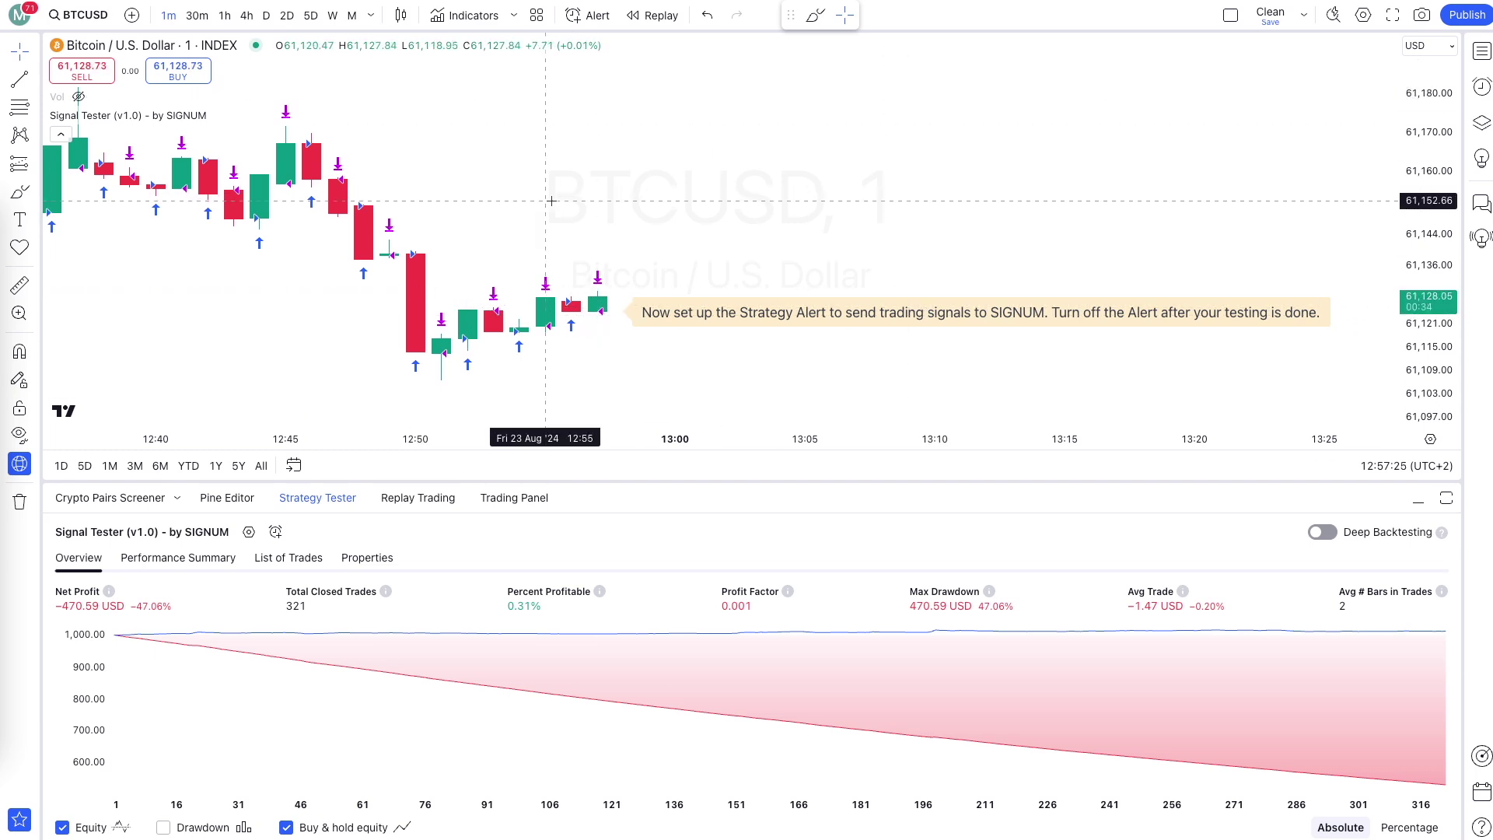
Cycle the chart through the 2-day, daily, 4-hour and 1-hour timeframes.
{"action": "left_click", "coordinate": [283, 19]}
{"action": "left_click", "coordinate": [265, 17]}
{"action": "left_click", "coordinate": [246, 17]}
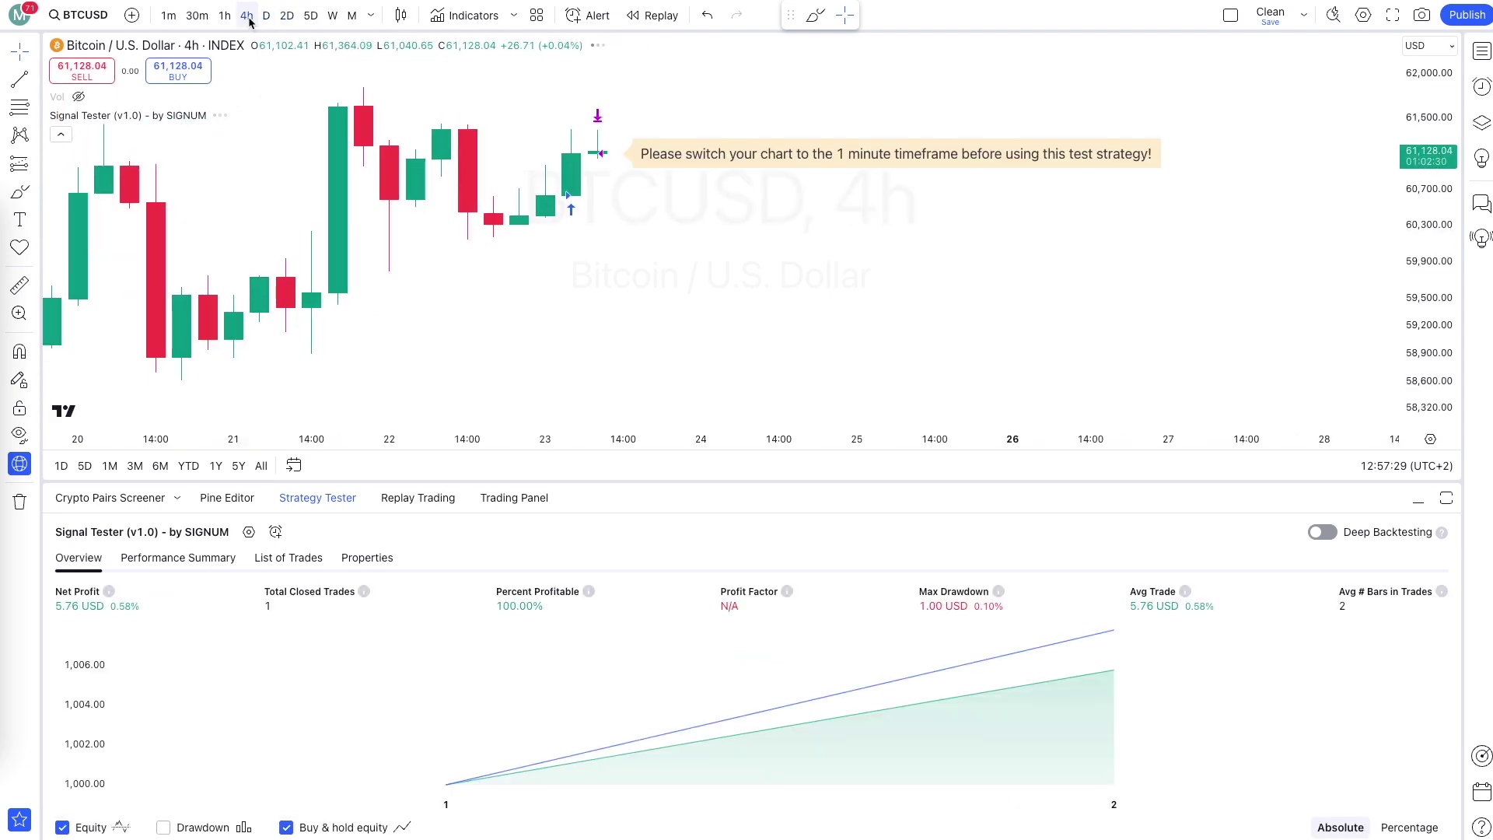
{"action": "left_click", "coordinate": [224, 18]}
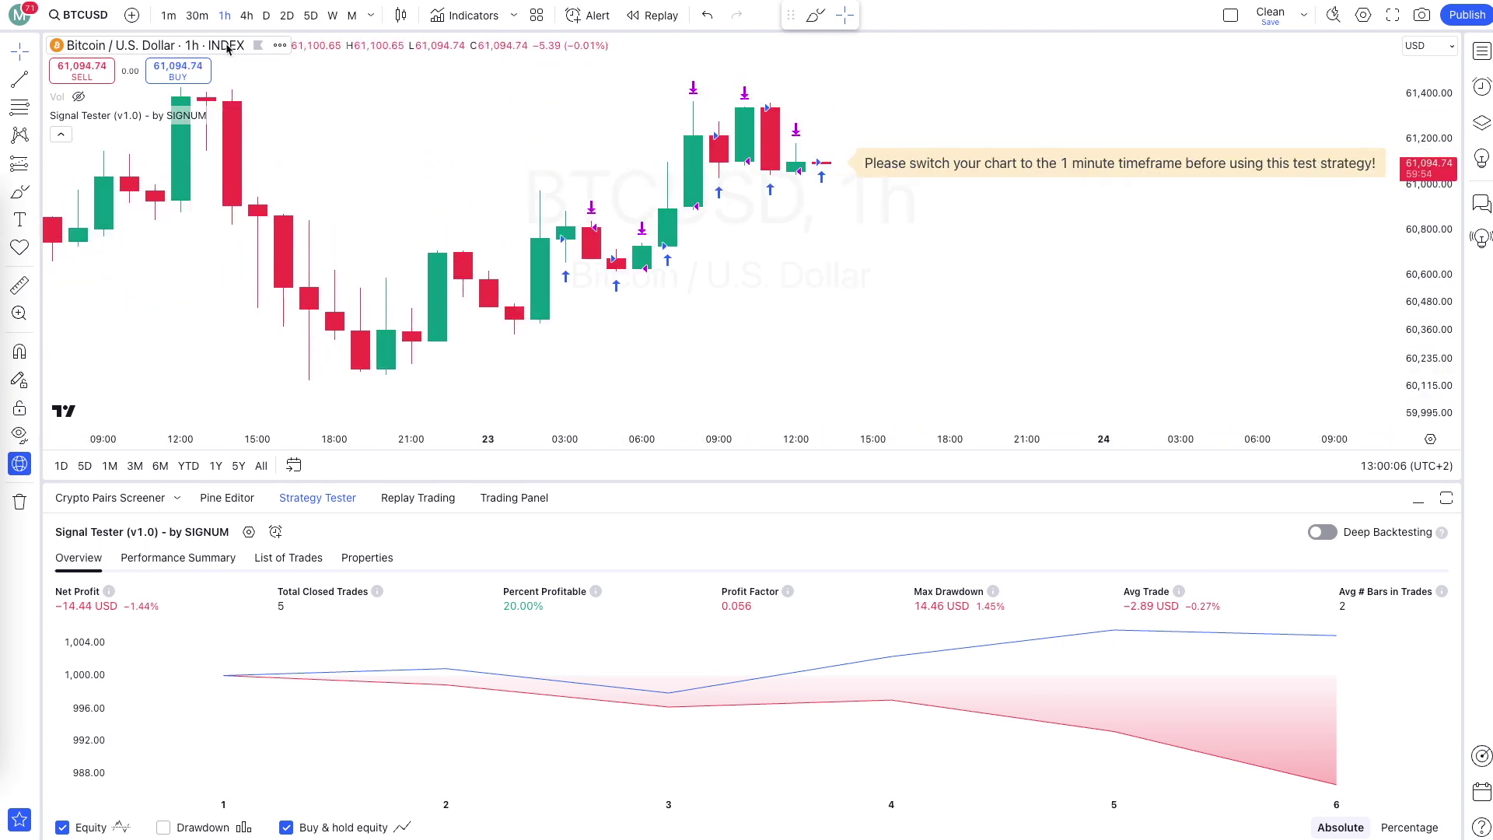
Return the chart to the 1-minute interval, confirmed in the interval list.
{"action": "left_click", "coordinate": [167, 16]}
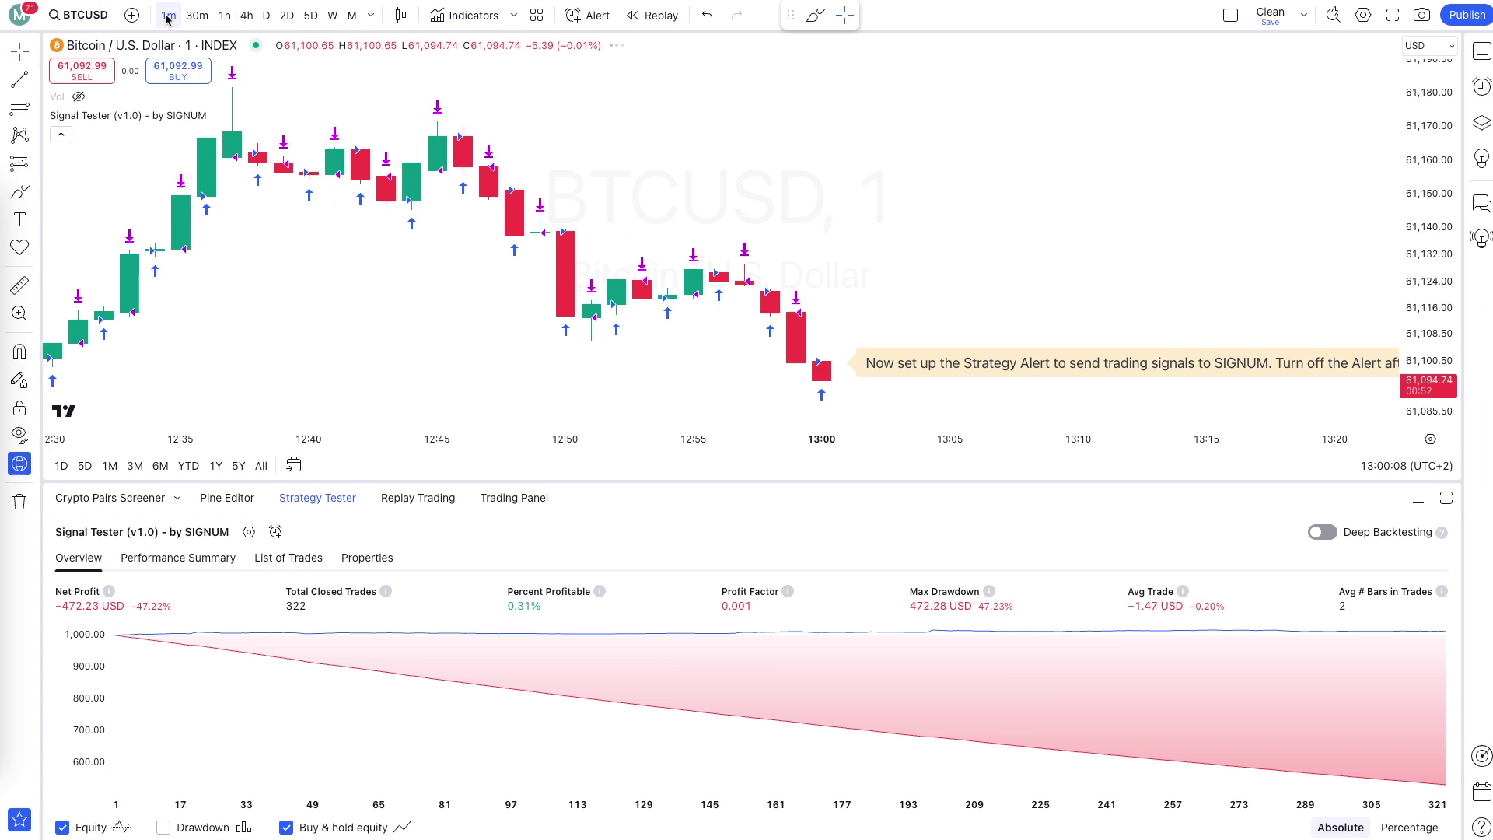
{"action": "left_click", "coordinate": [370, 16]}
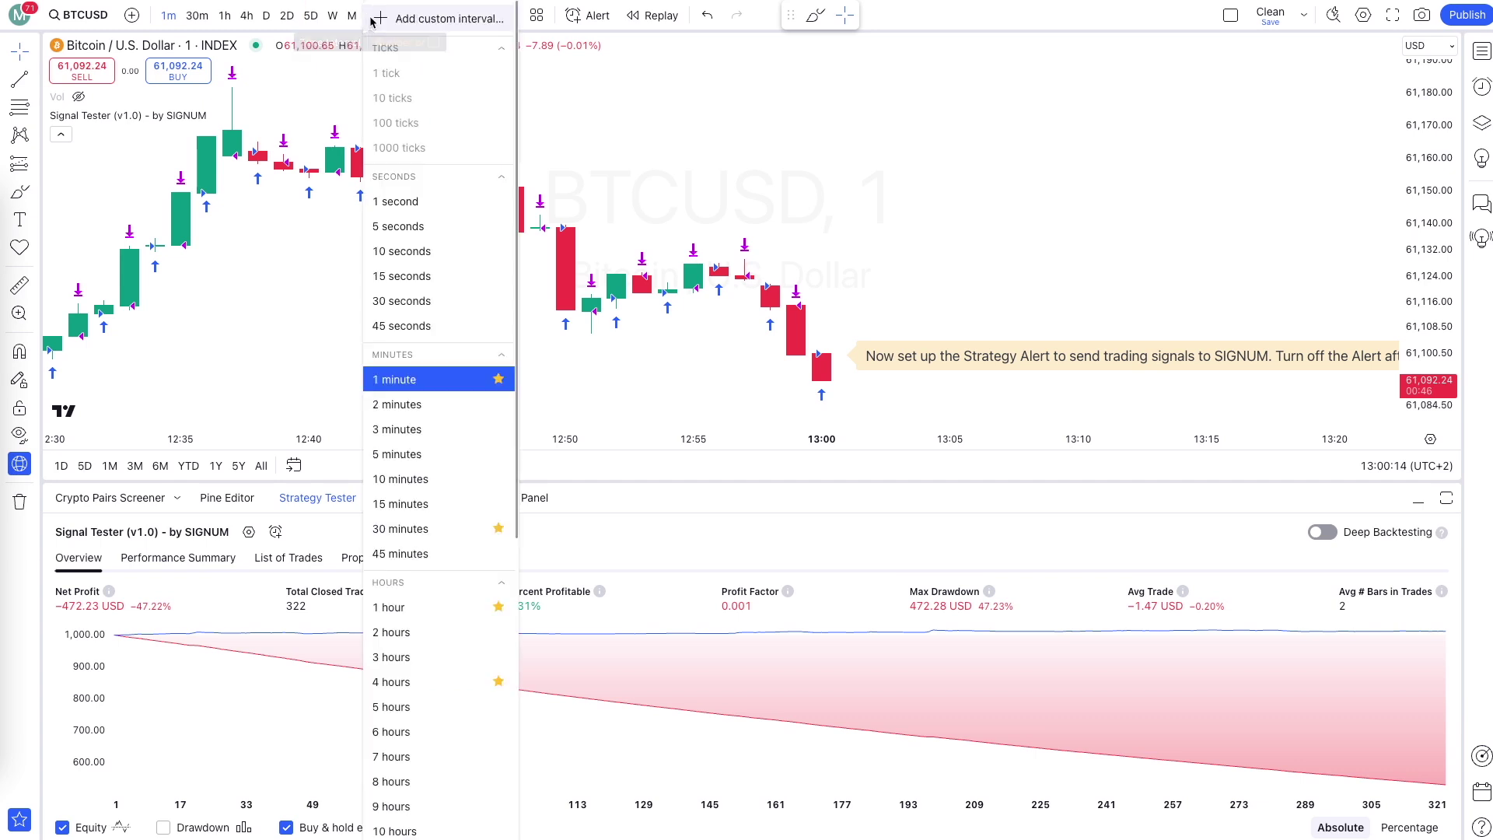
{"action": "left_click", "coordinate": [425, 381]}
{"action": "scroll", "coordinate": [813, 285], "scroll_direction": "down", "scroll_amount": 3}
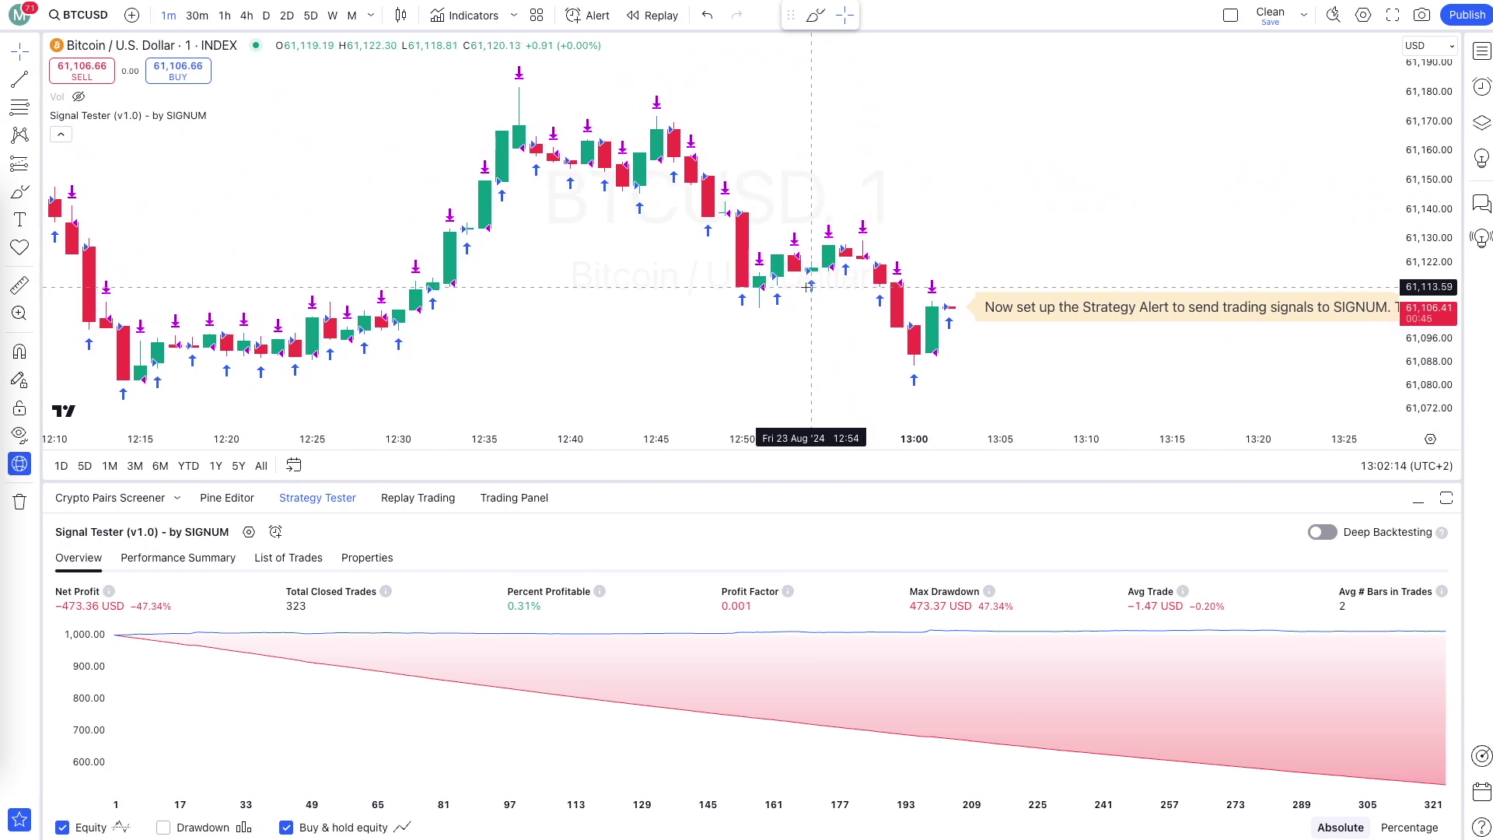
{"action": "scroll", "coordinate": [817, 291], "scroll_direction": "up", "scroll_amount": 3}
{"action": "scroll", "coordinate": [850, 318], "scroll_direction": "up", "scroll_amount": 1}
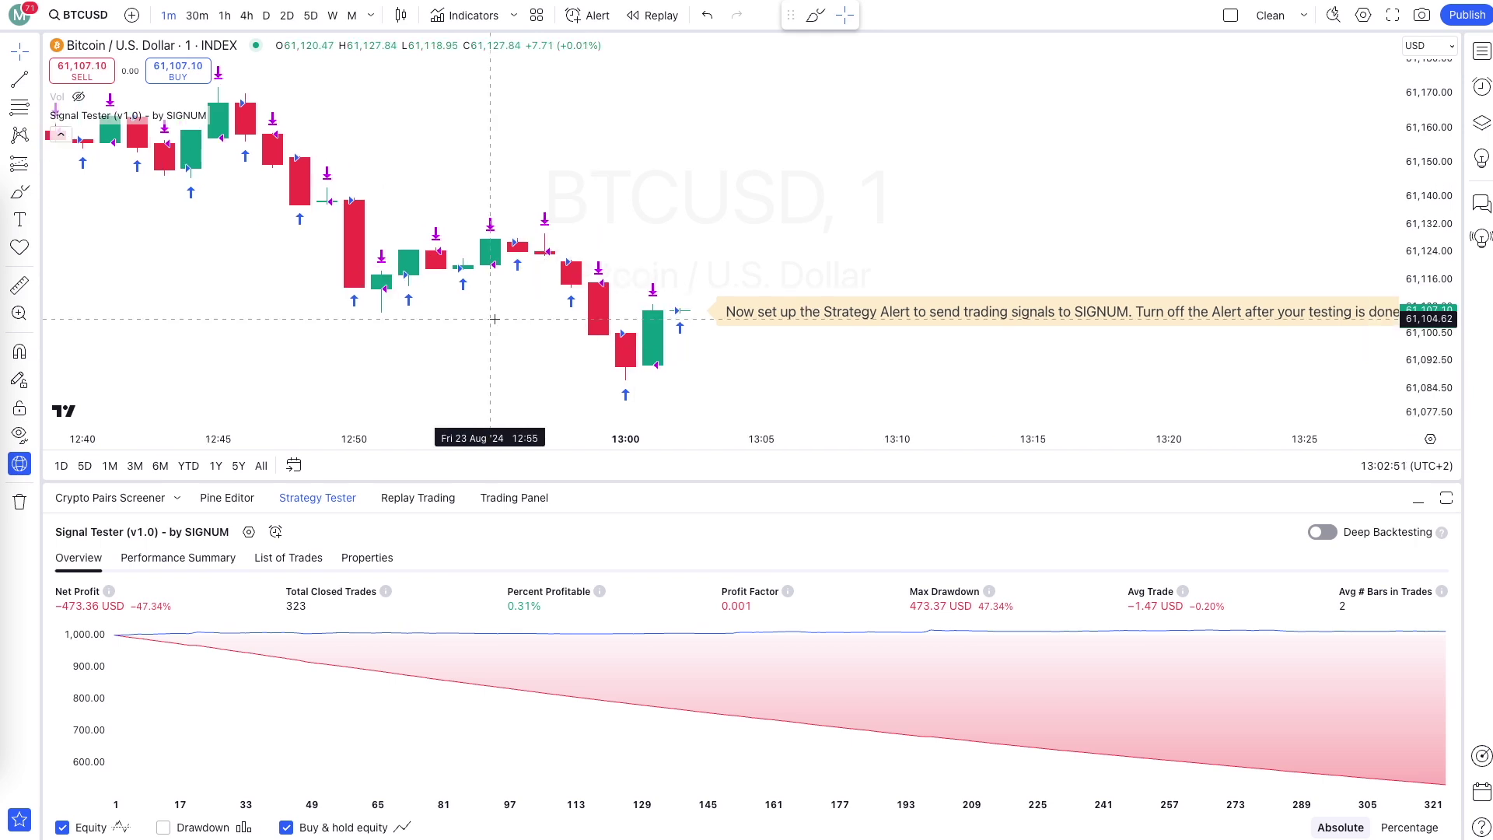
Start a Signal Tester alert with an empty message and Webhook URL notification enabled.
{"action": "left_click", "coordinate": [276, 535]}
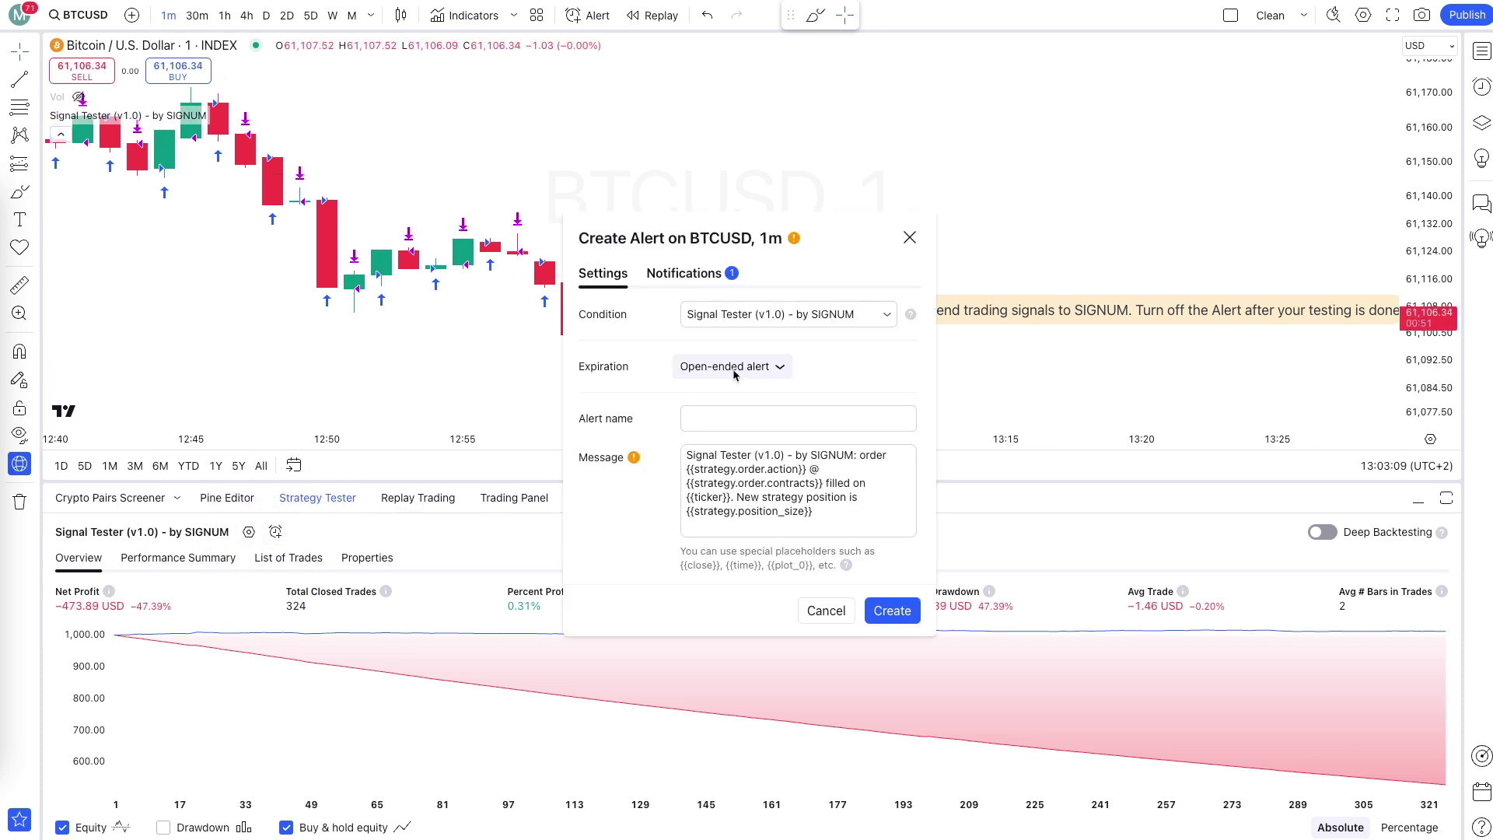
{"action": "left_click_drag", "start_coordinate": [809, 511], "coordinate": [656, 459]}
{"action": "key", "text": "BackSpace"}
{"action": "left_click", "coordinate": [683, 277]}
{"action": "left_click", "coordinate": [683, 536]}
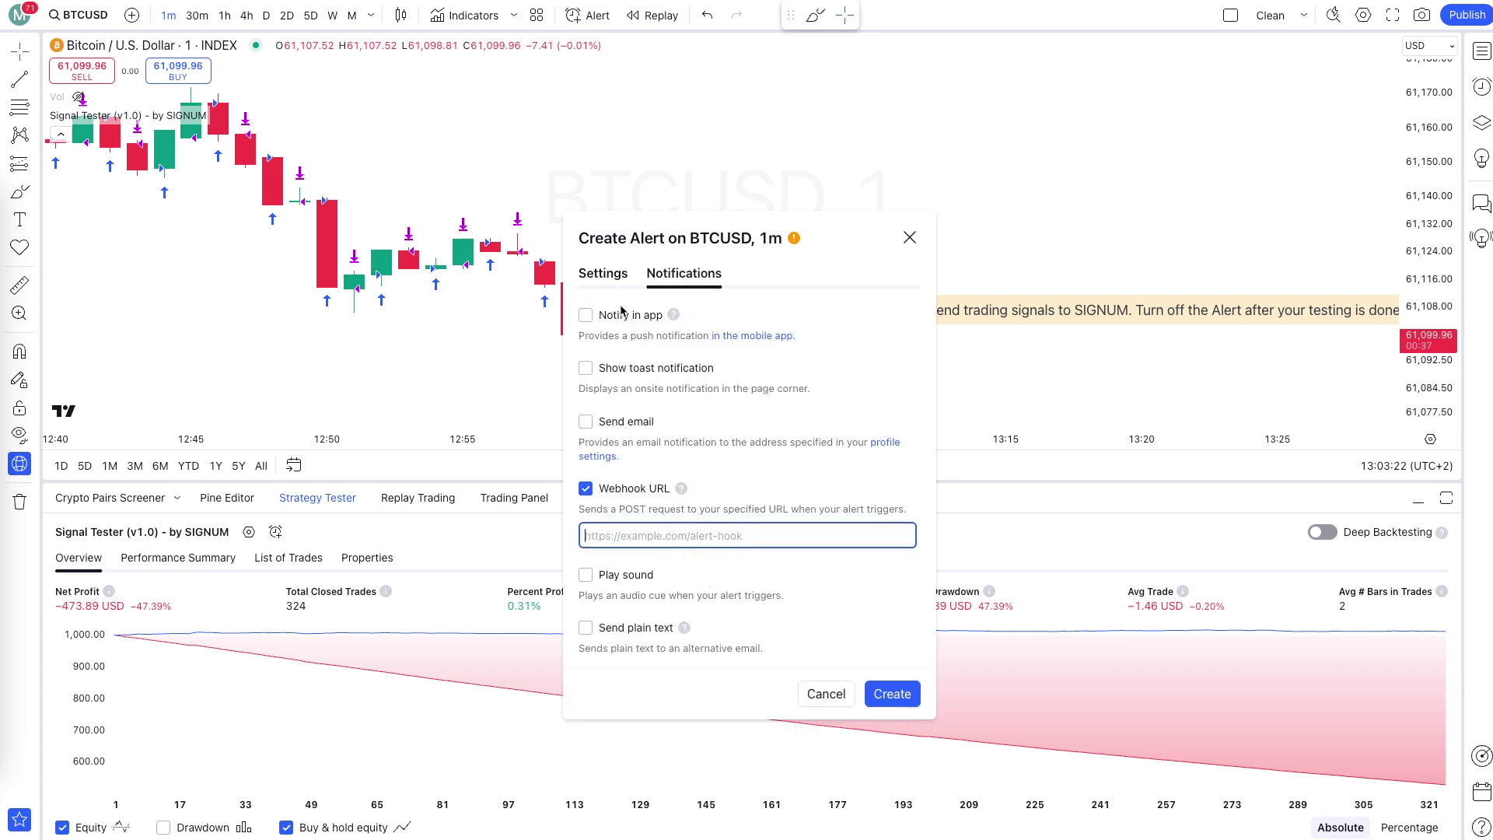
{"action": "left_click", "coordinate": [605, 277]}
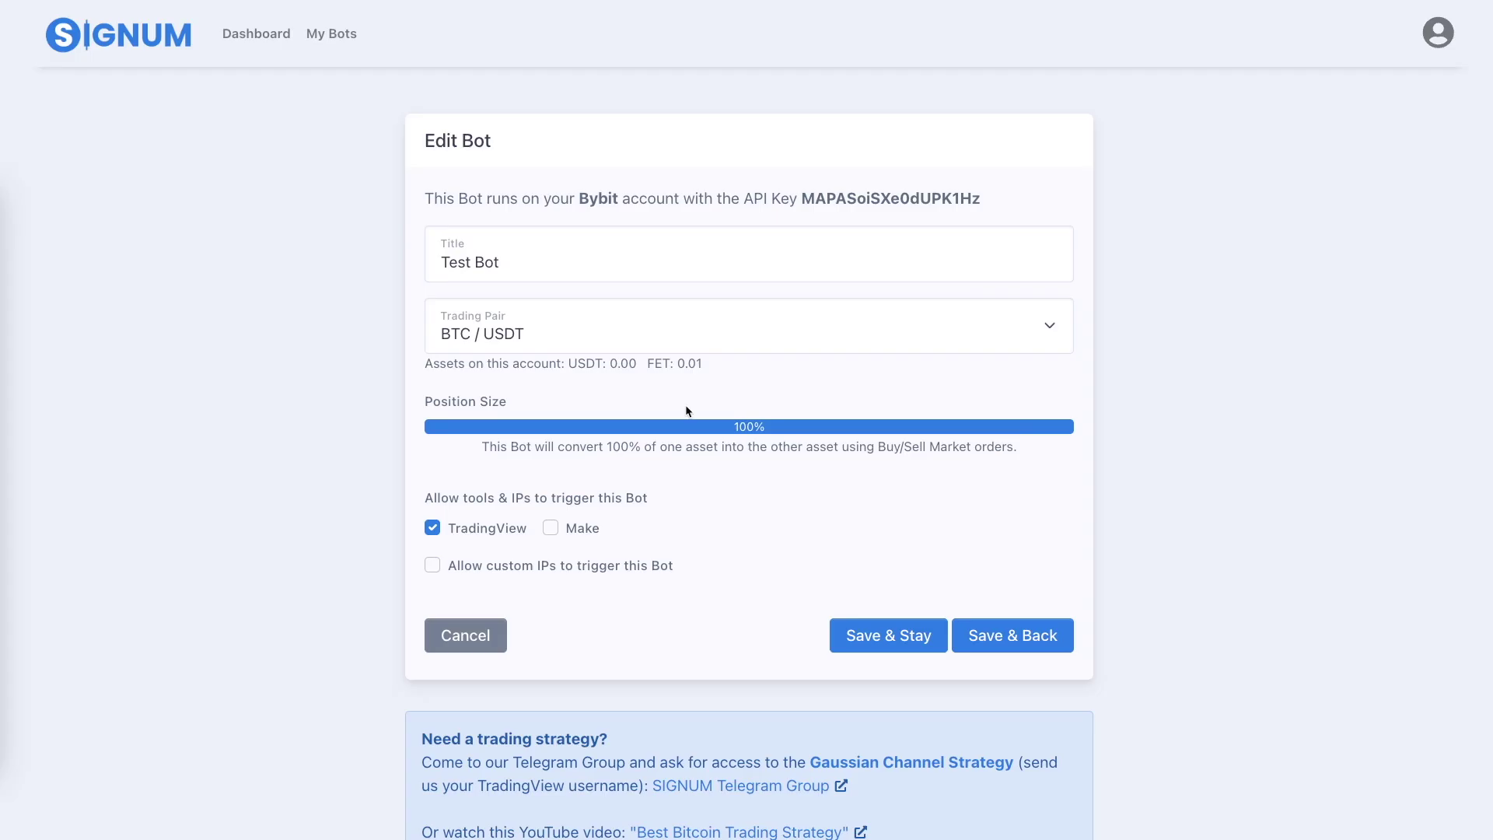
Paste the SIGNUM bot's alert name and JSON message into the TradingView alert.
{"action": "scroll", "coordinate": [686, 411], "scroll_direction": "down", "scroll_amount": 10}
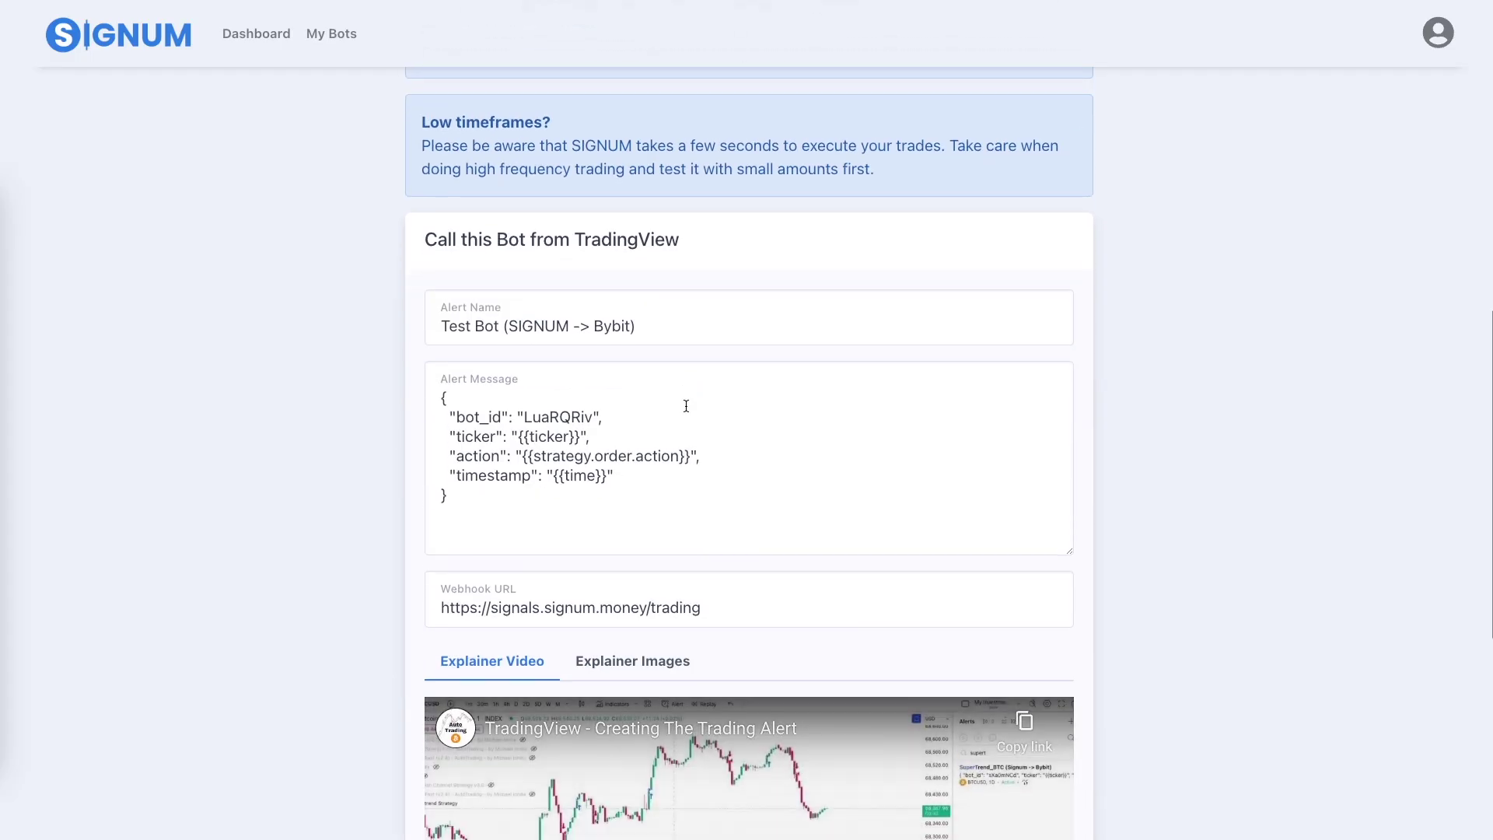
{"action": "left_click", "coordinate": [672, 327]}
{"action": "key", "text": "ctrl+c"}
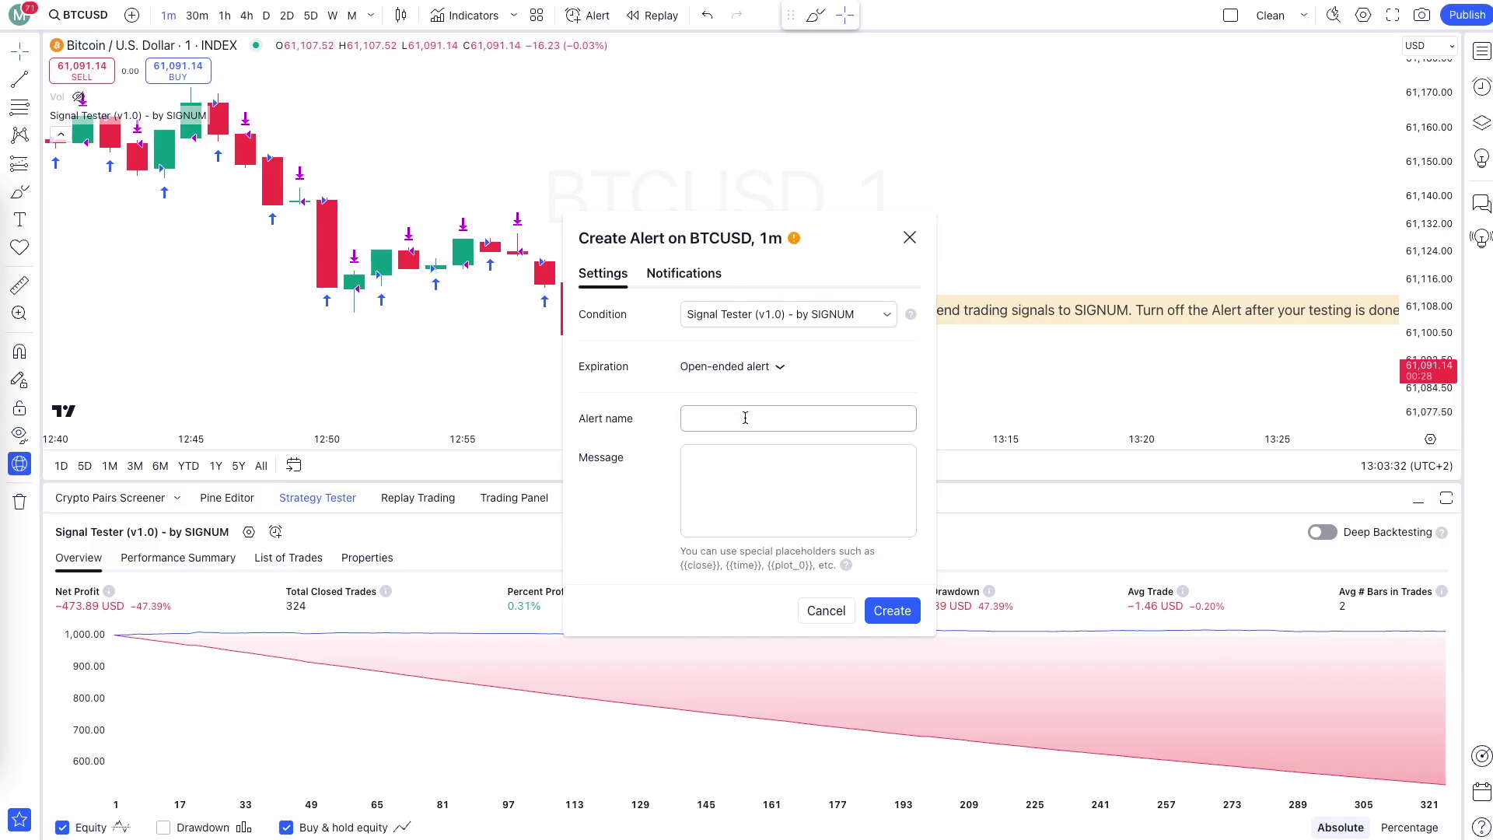
{"action": "left_click", "coordinate": [744, 417]}
{"action": "key", "text": "ctrl+v"}
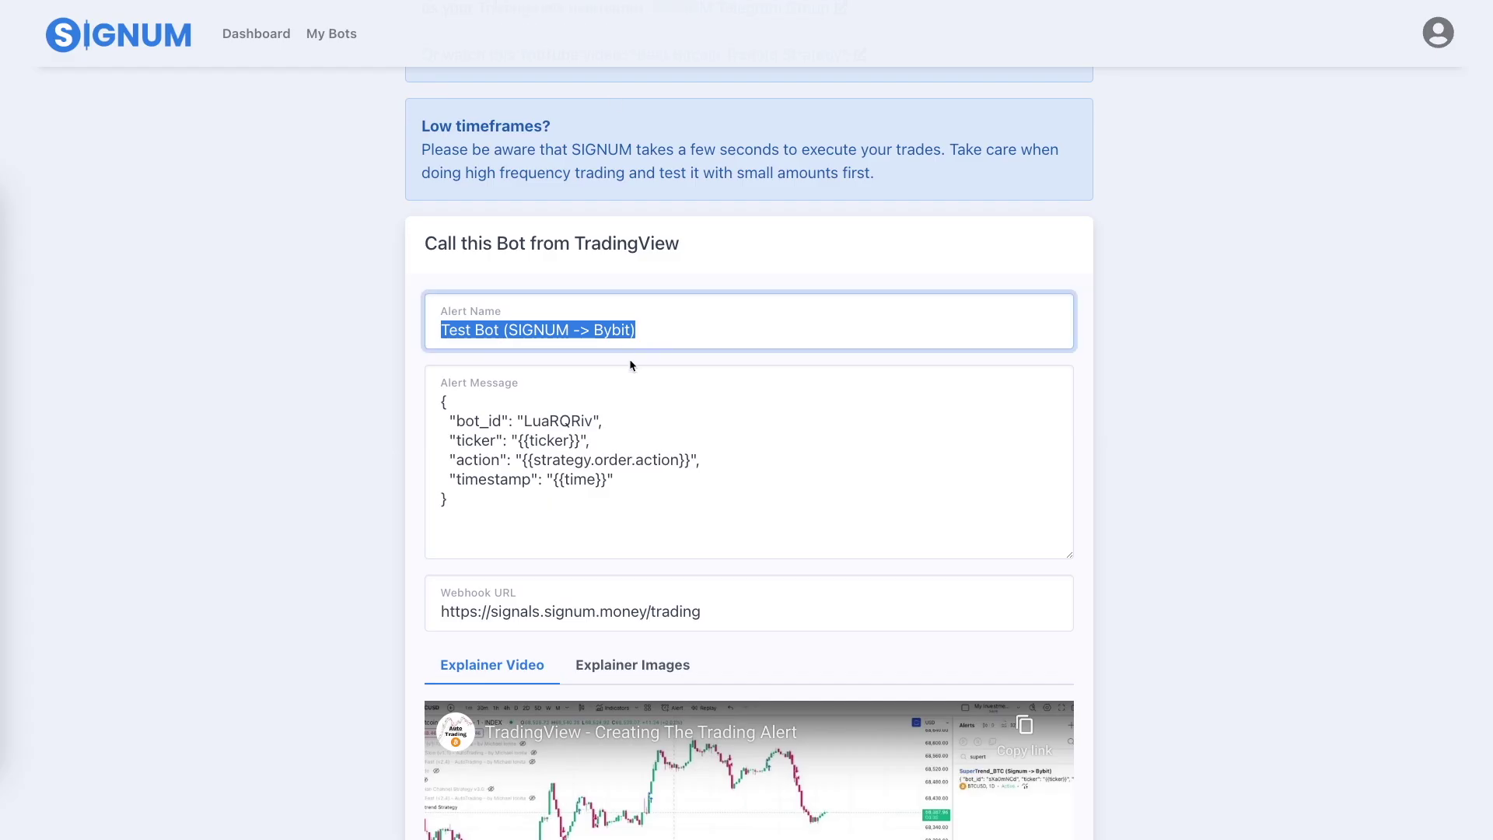
{"action": "left_click", "coordinate": [722, 457]}
{"action": "key", "text": "ctrl+c"}
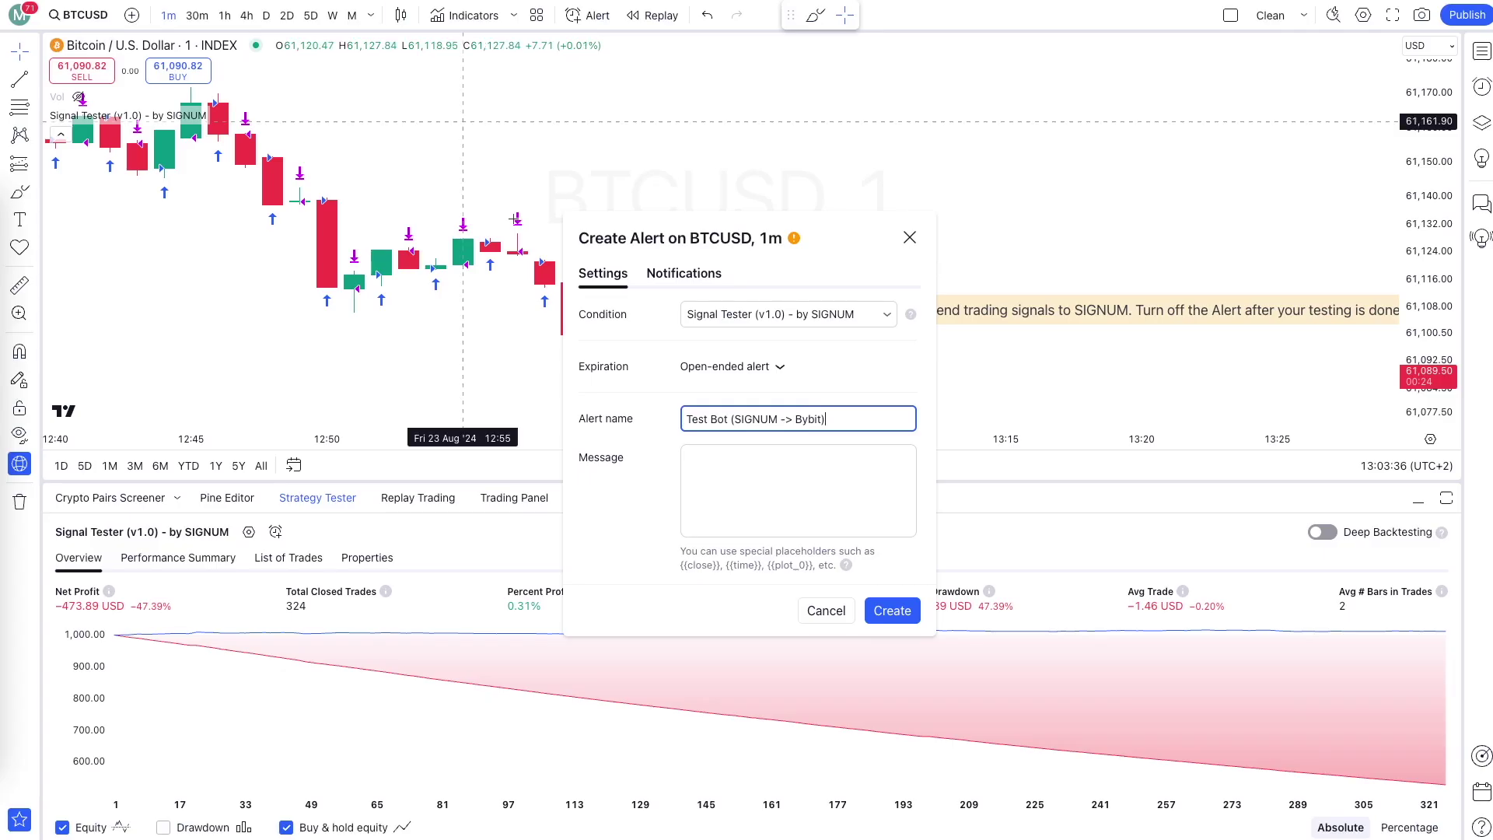
{"action": "left_click", "coordinate": [783, 467]}
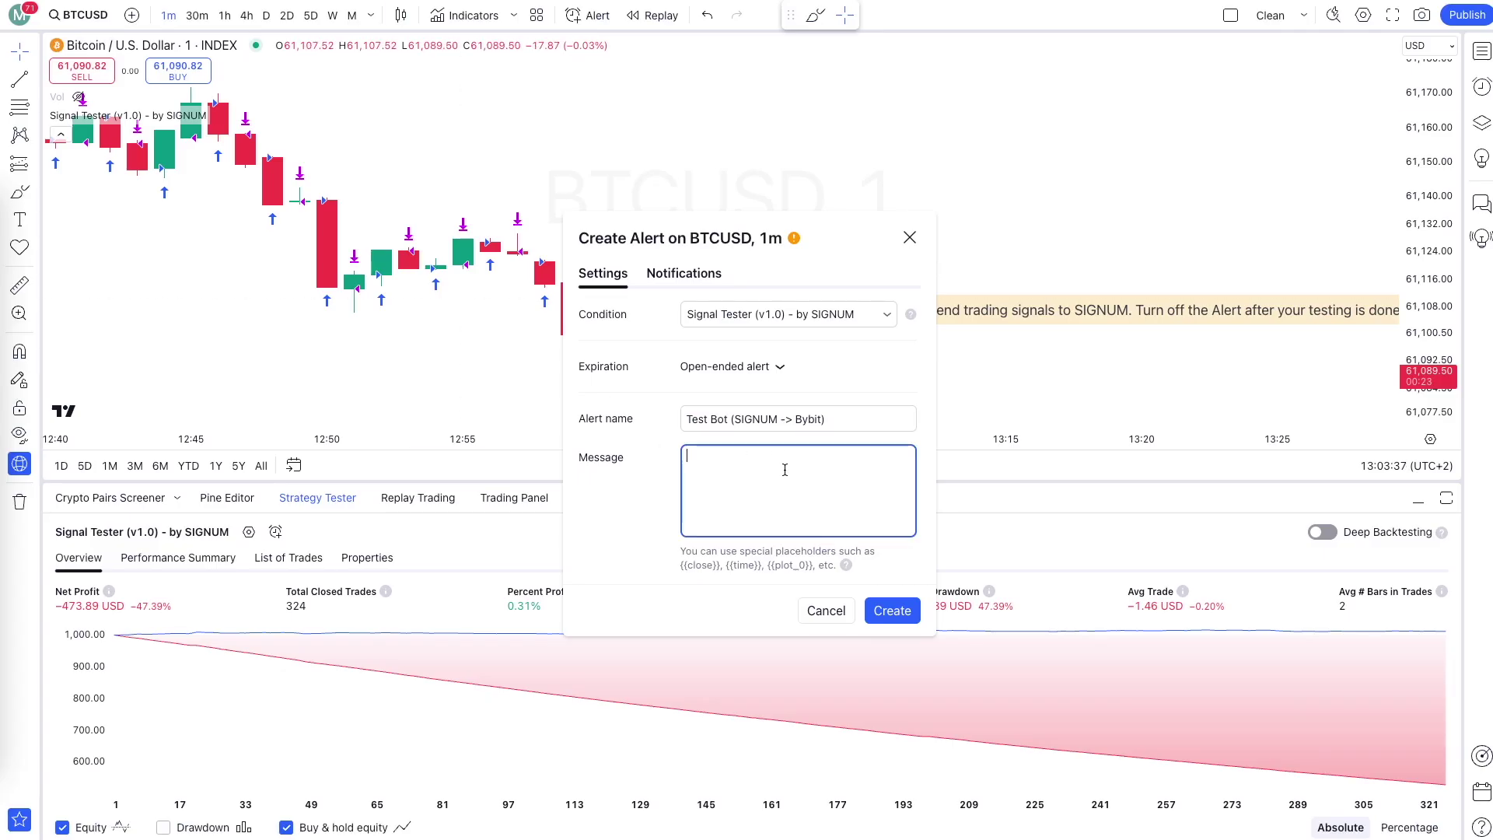
{"action": "key", "text": "ctrl+v"}
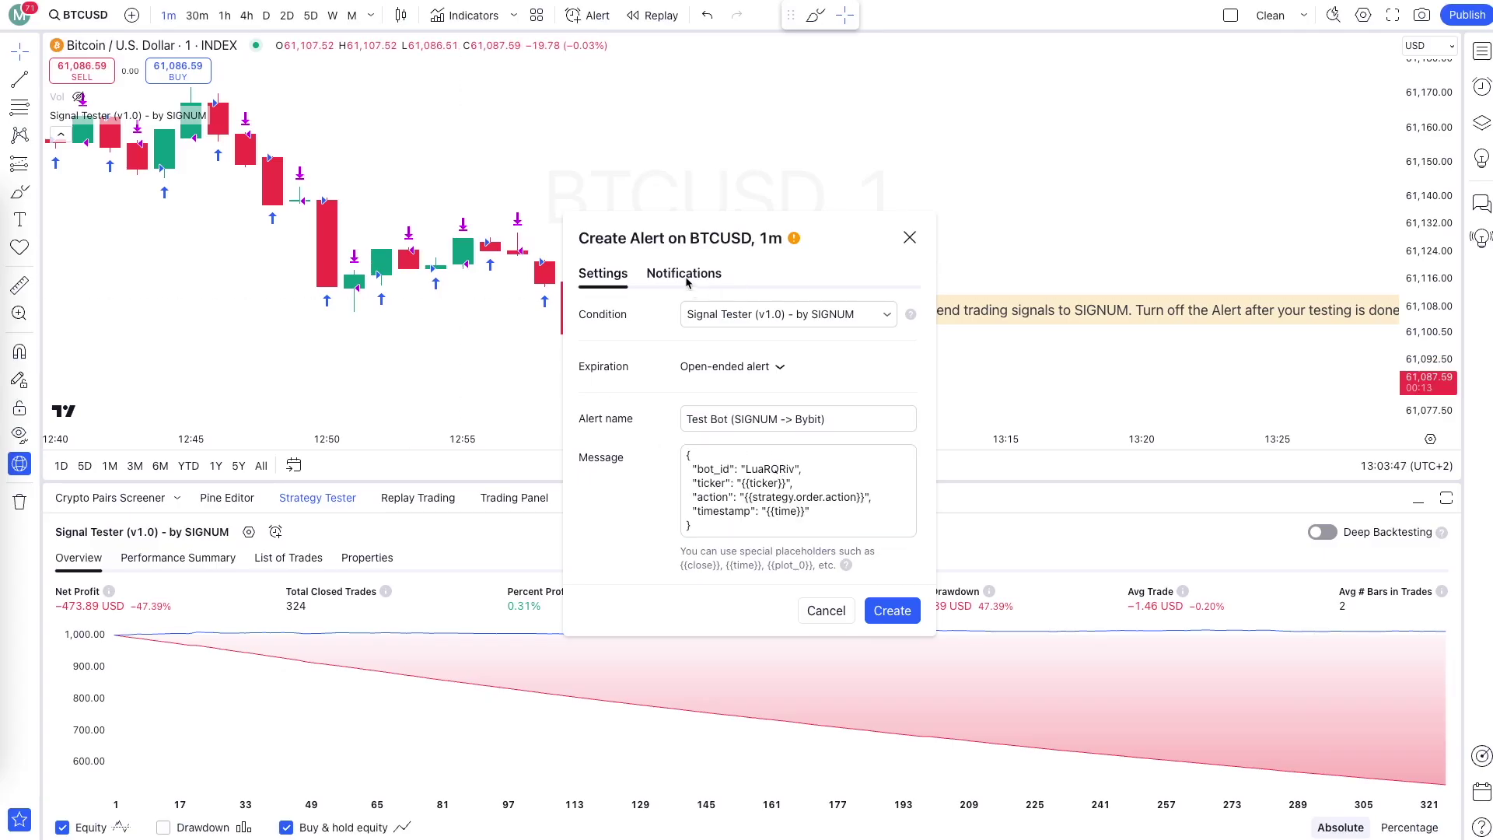
Paste the SIGNUM webhook URL into the alert's notifications and create the alert.
{"action": "left_click", "coordinate": [687, 276]}
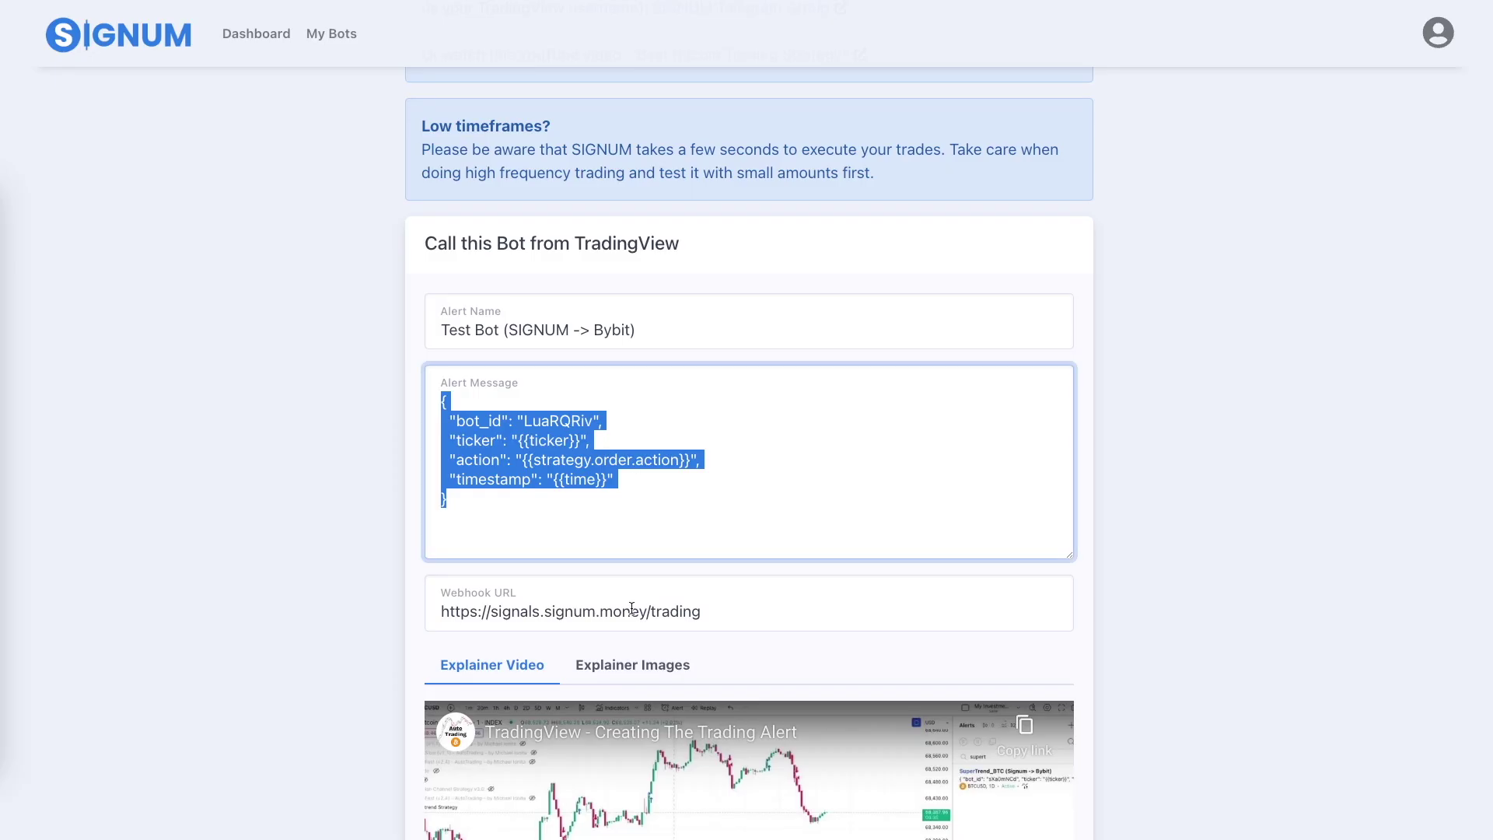
{"action": "scroll", "coordinate": [631, 608], "scroll_direction": "down", "scroll_amount": 1}
{"action": "left_click", "coordinate": [739, 554]}
{"action": "key", "text": "ctrl+c"}
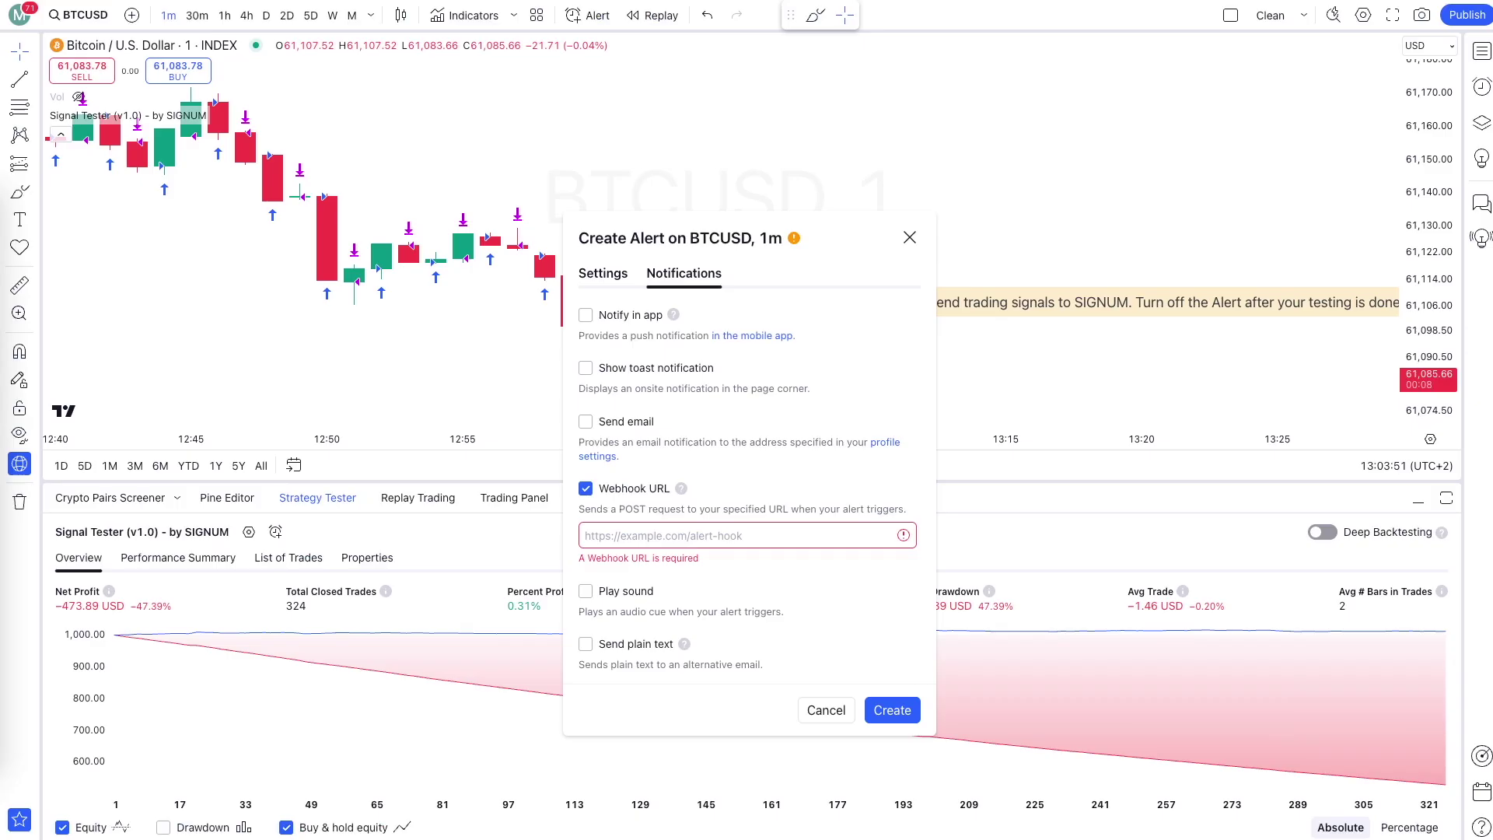
{"action": "left_click", "coordinate": [700, 536]}
{"action": "key", "text": "ctrl+v"}
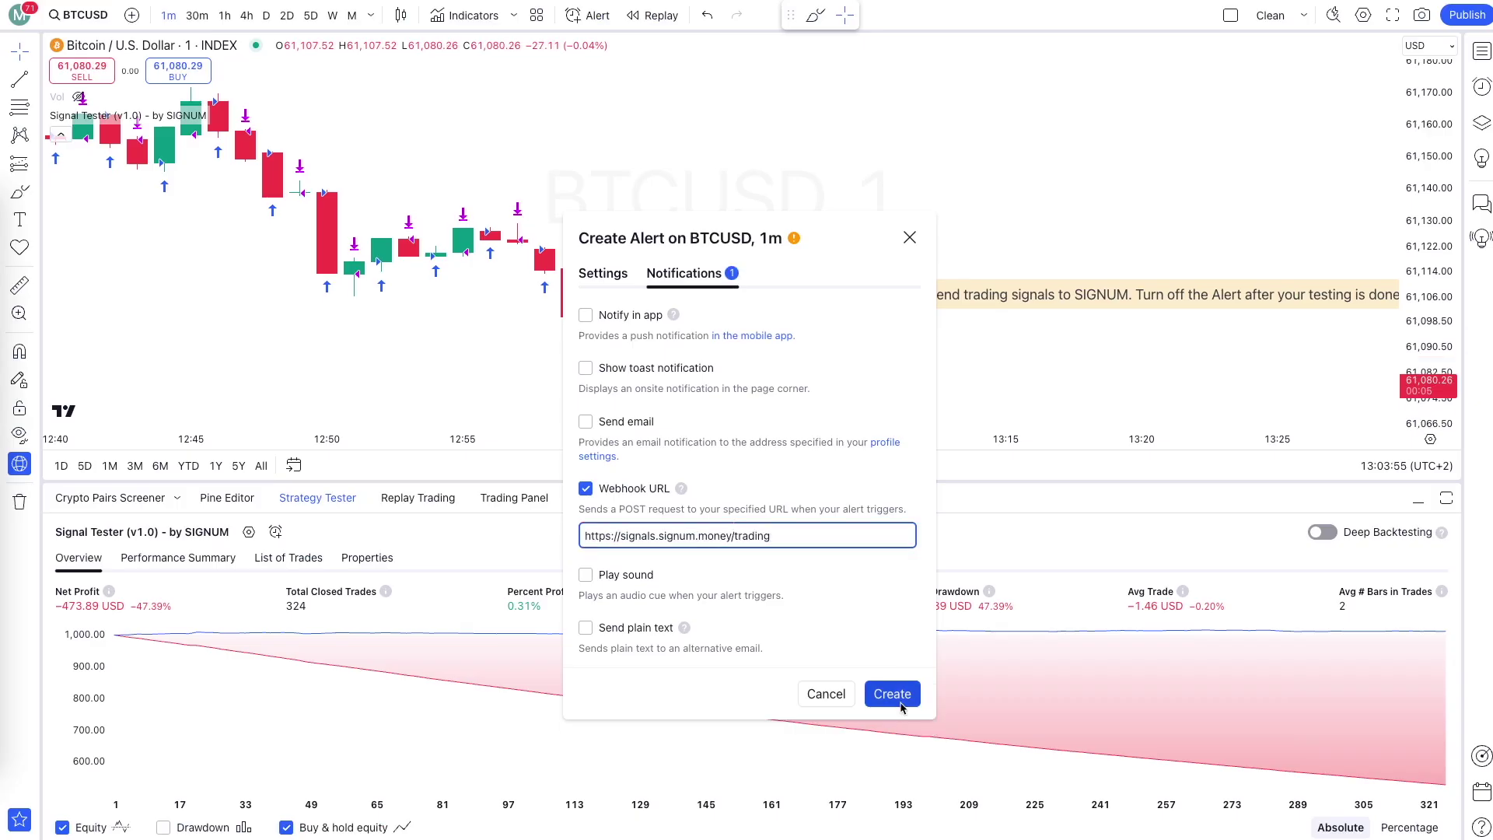
{"action": "left_click", "coordinate": [900, 703]}
{"action": "left_click", "coordinate": [1484, 87]}
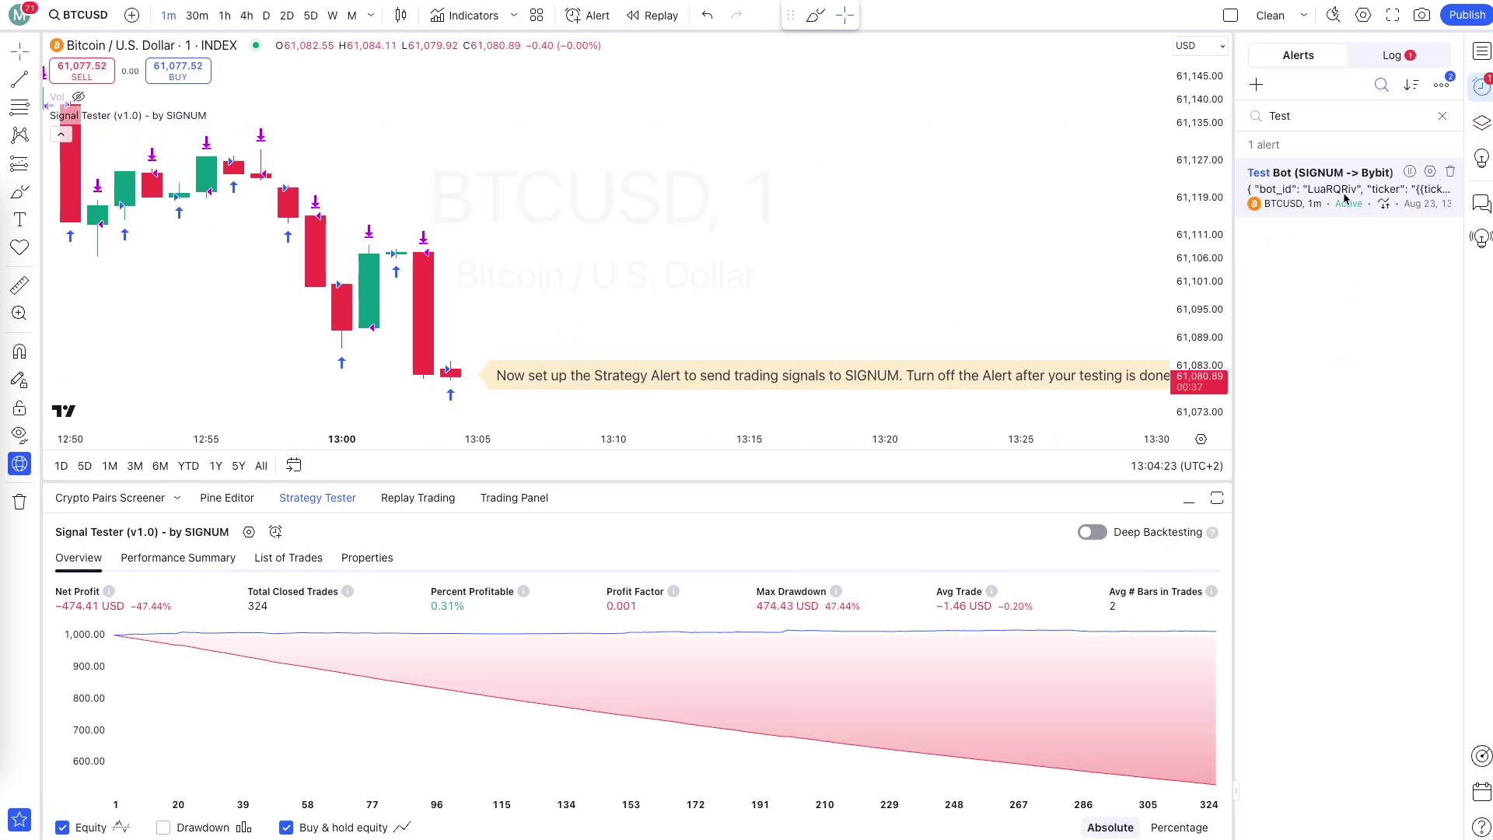
Review the Test Bot (SIGNUM -> Bybit) alert's settings and notifications, then save it.
{"action": "mouse_move", "coordinate": [1344, 198]}
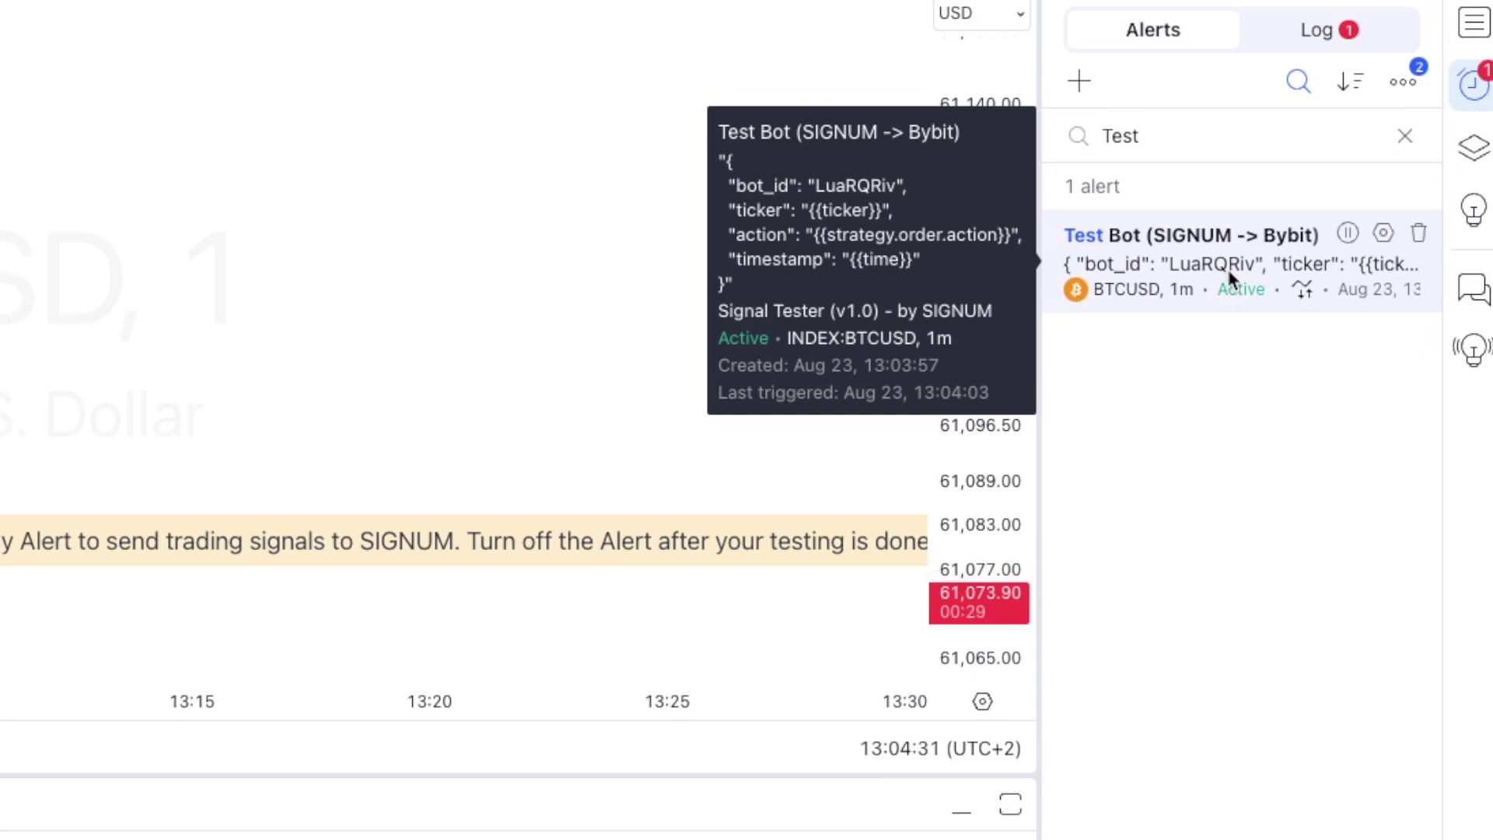
{"action": "left_click", "coordinate": [1384, 233]}
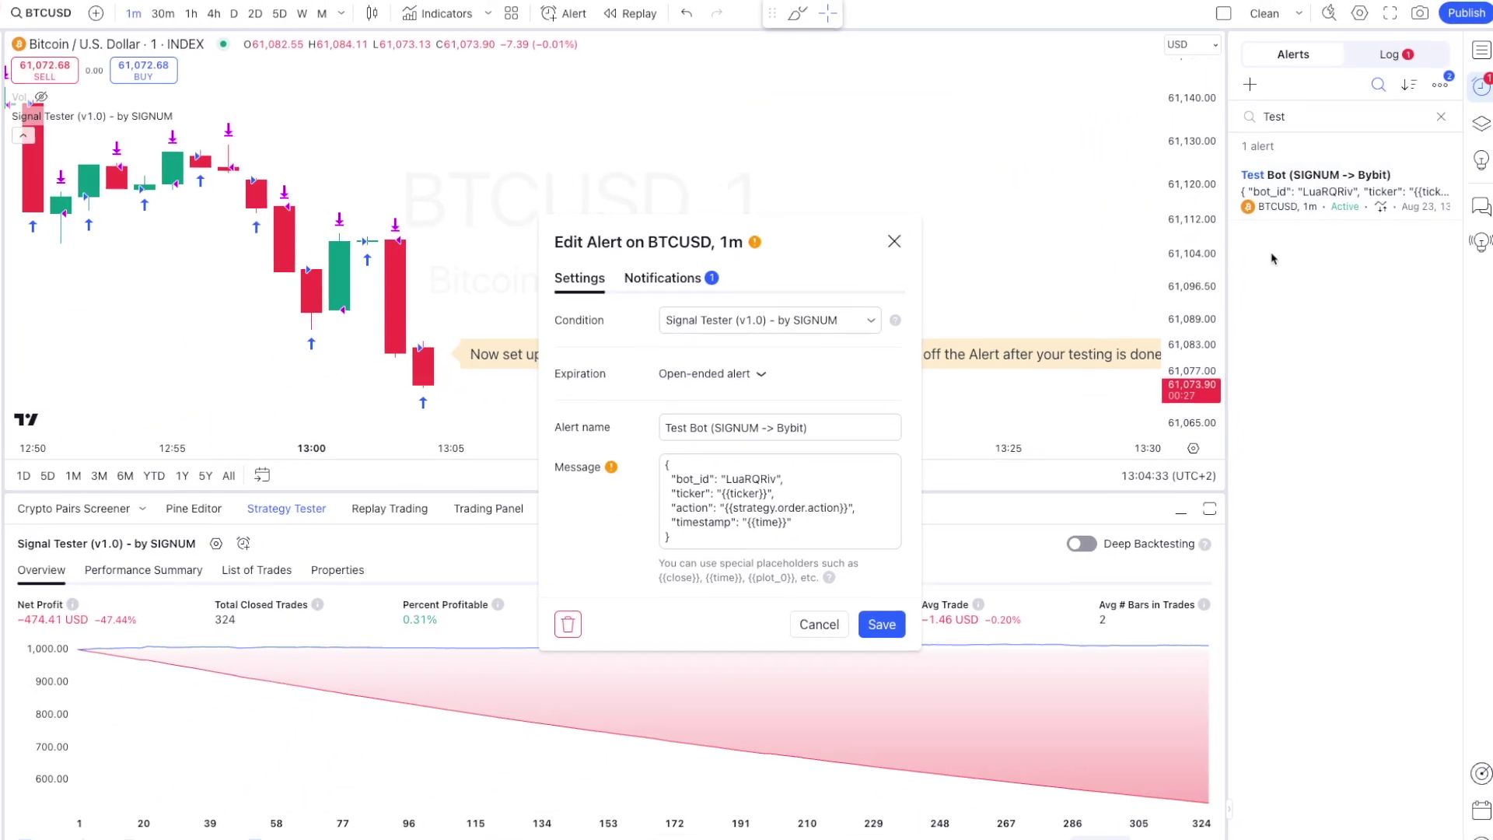
{"action": "left_click", "coordinate": [421, 332]}
{"action": "left_click", "coordinate": [576, 277]}
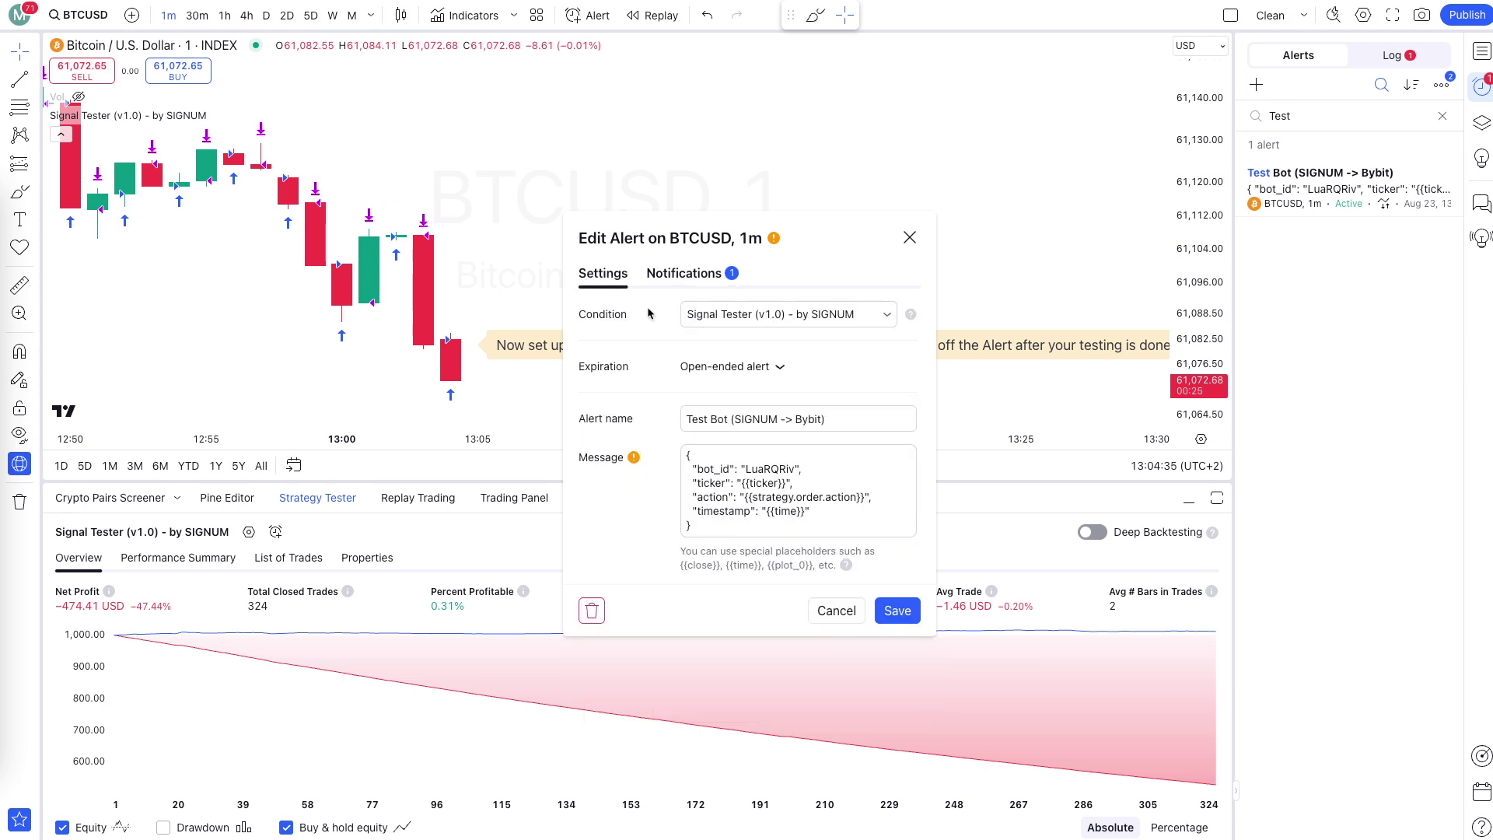
{"action": "left_click", "coordinate": [902, 613]}
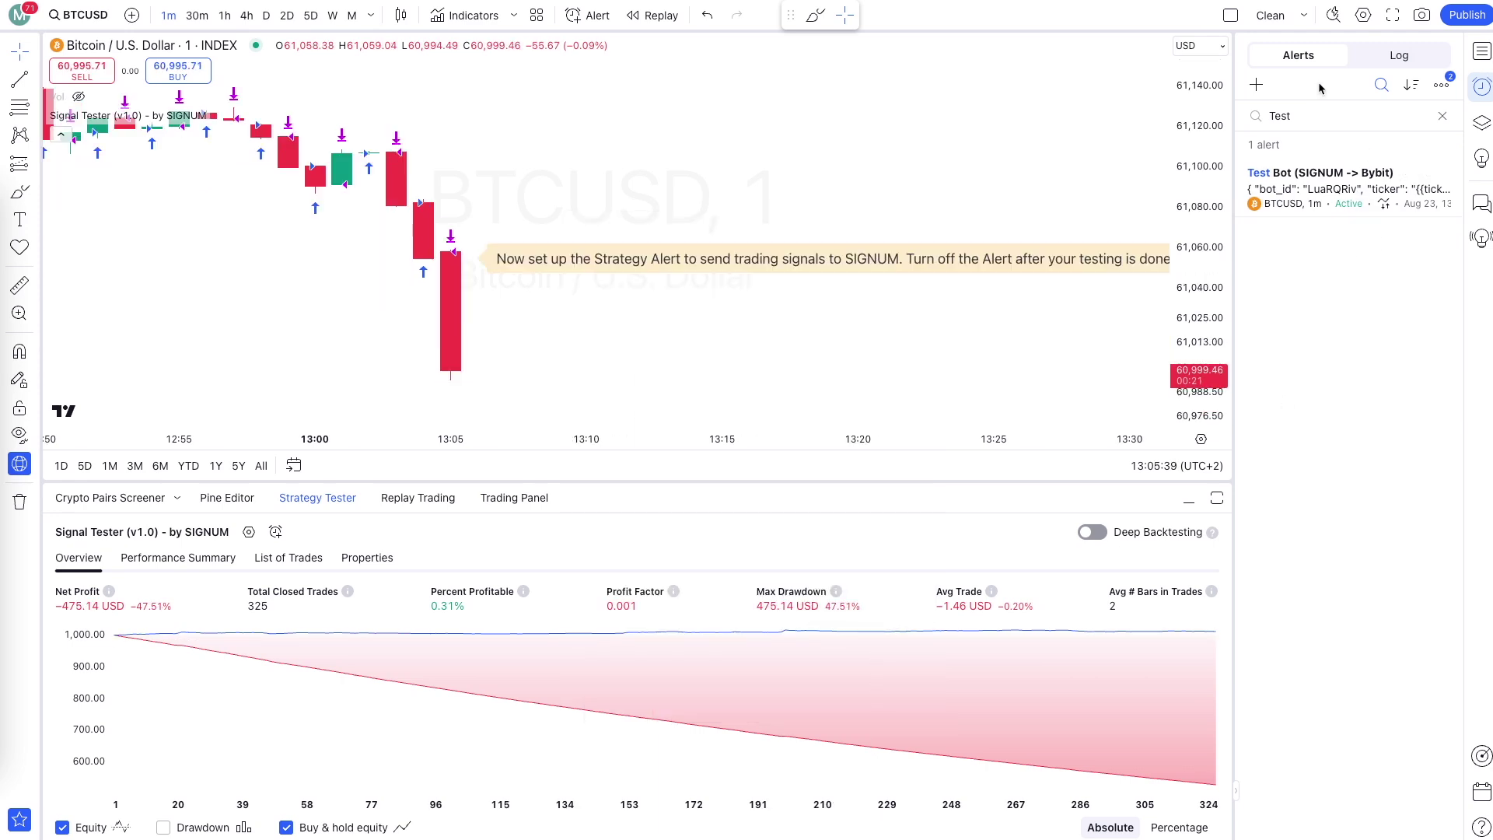
Review the two Test Bot triggers in the alert Log, then stop the Test Bot alert.
{"action": "left_click", "coordinate": [1409, 56]}
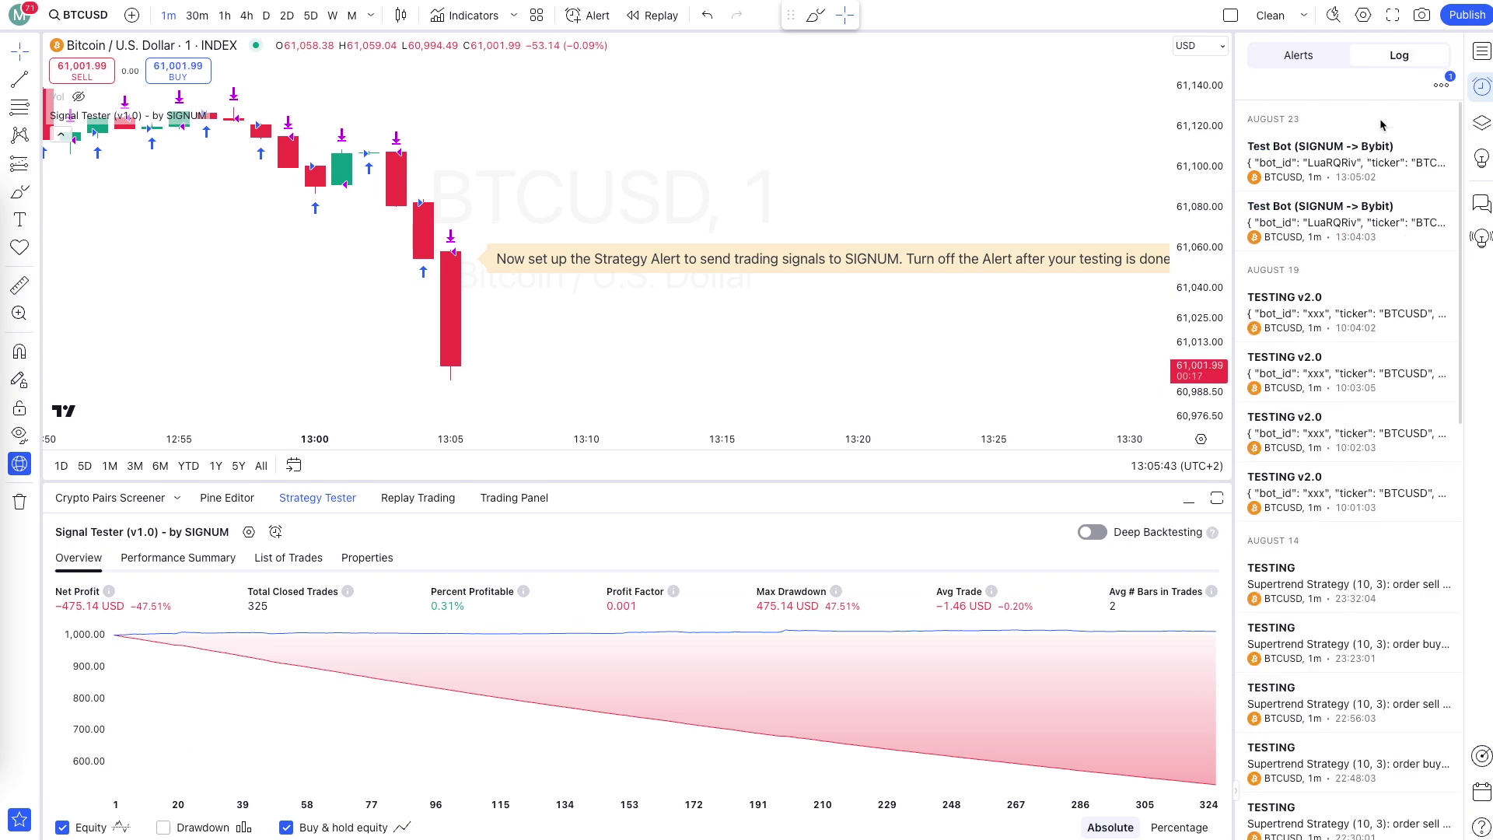
{"action": "mouse_move", "coordinate": [1355, 158]}
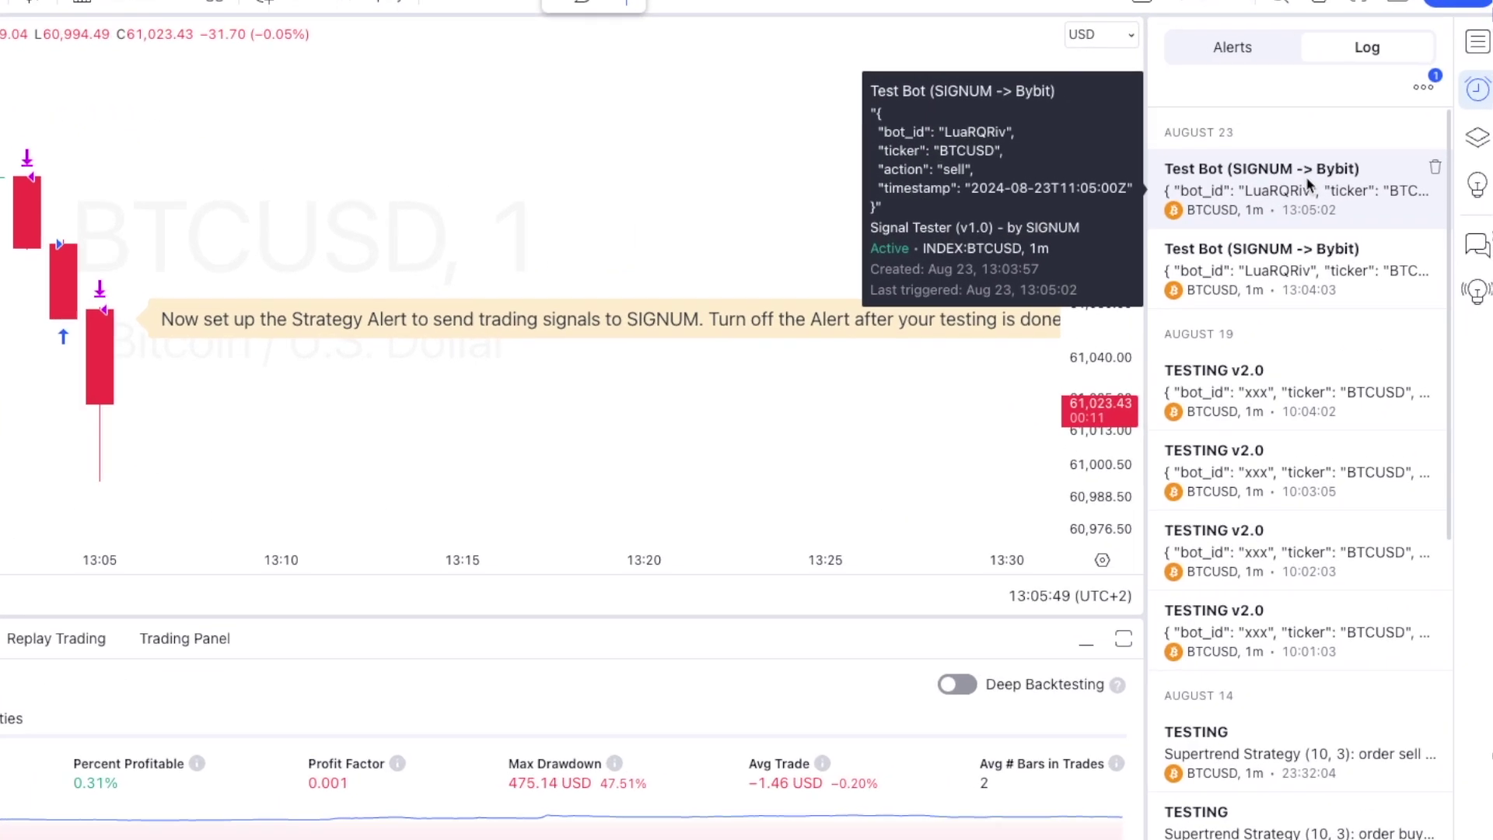
{"action": "mouse_move", "coordinate": [1336, 228]}
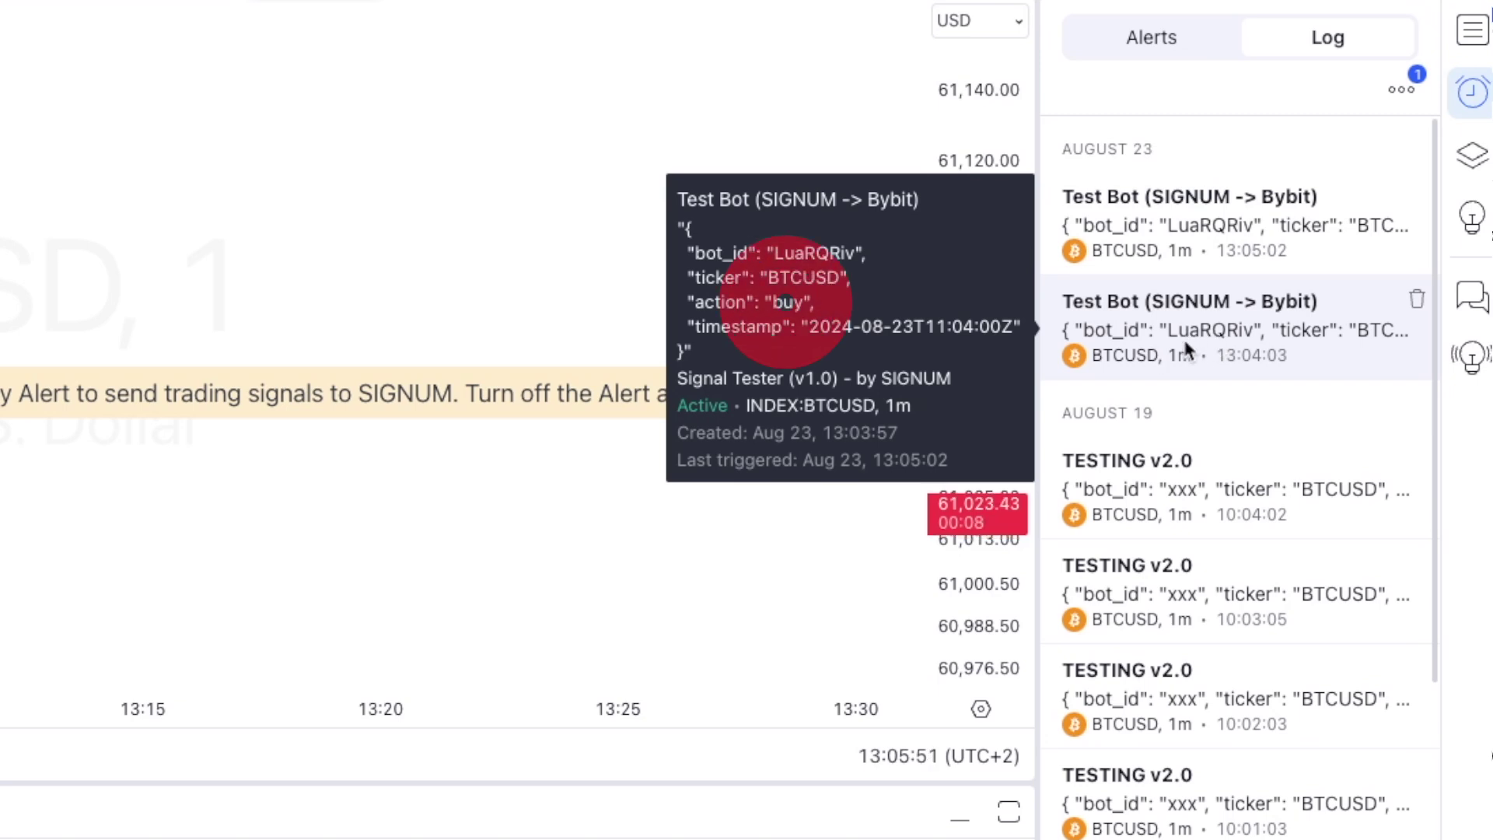
{"action": "mouse_move", "coordinate": [1199, 225]}
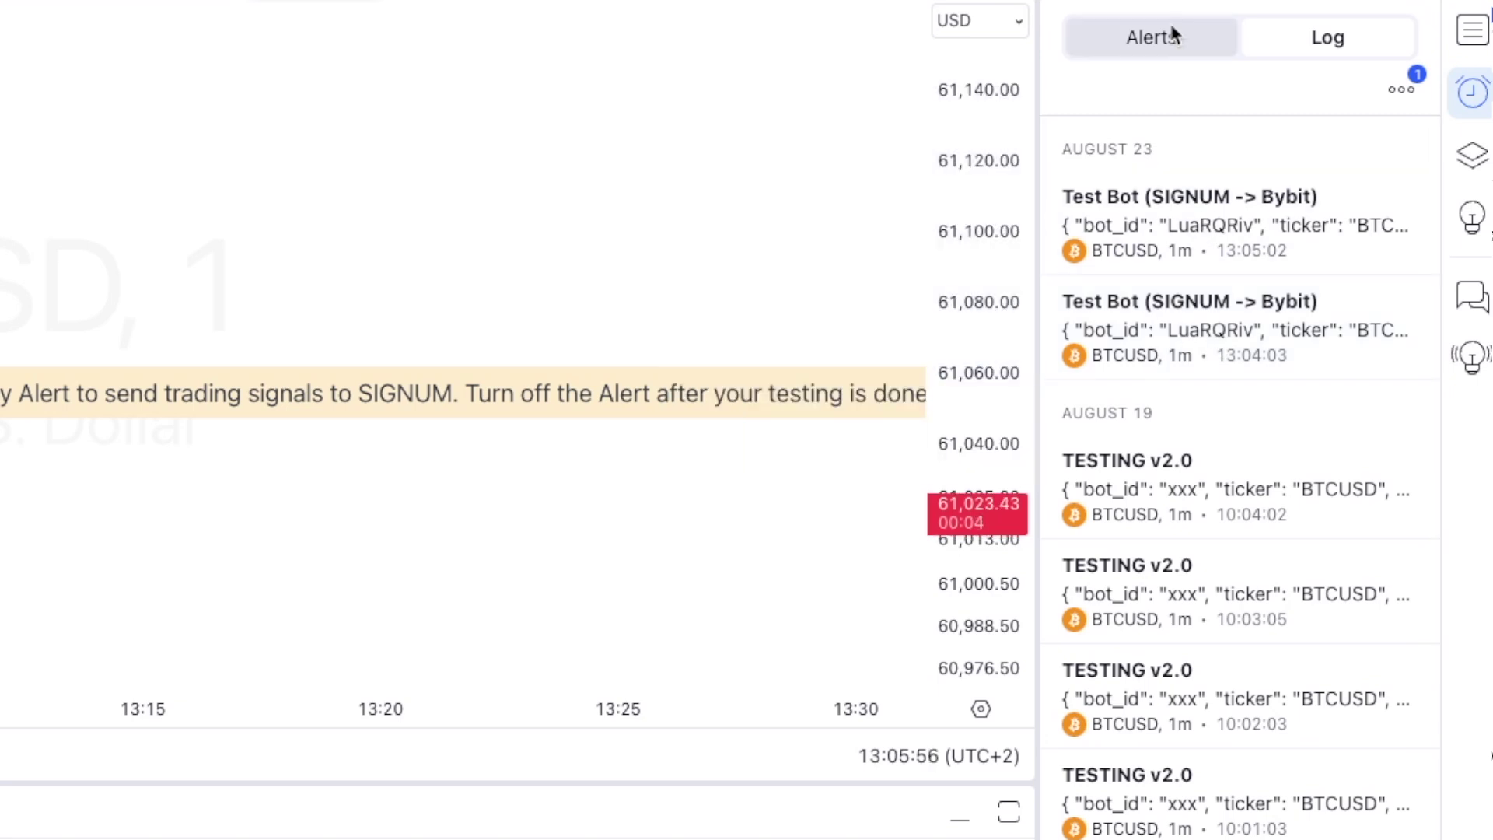
{"action": "left_click", "coordinate": [1169, 27]}
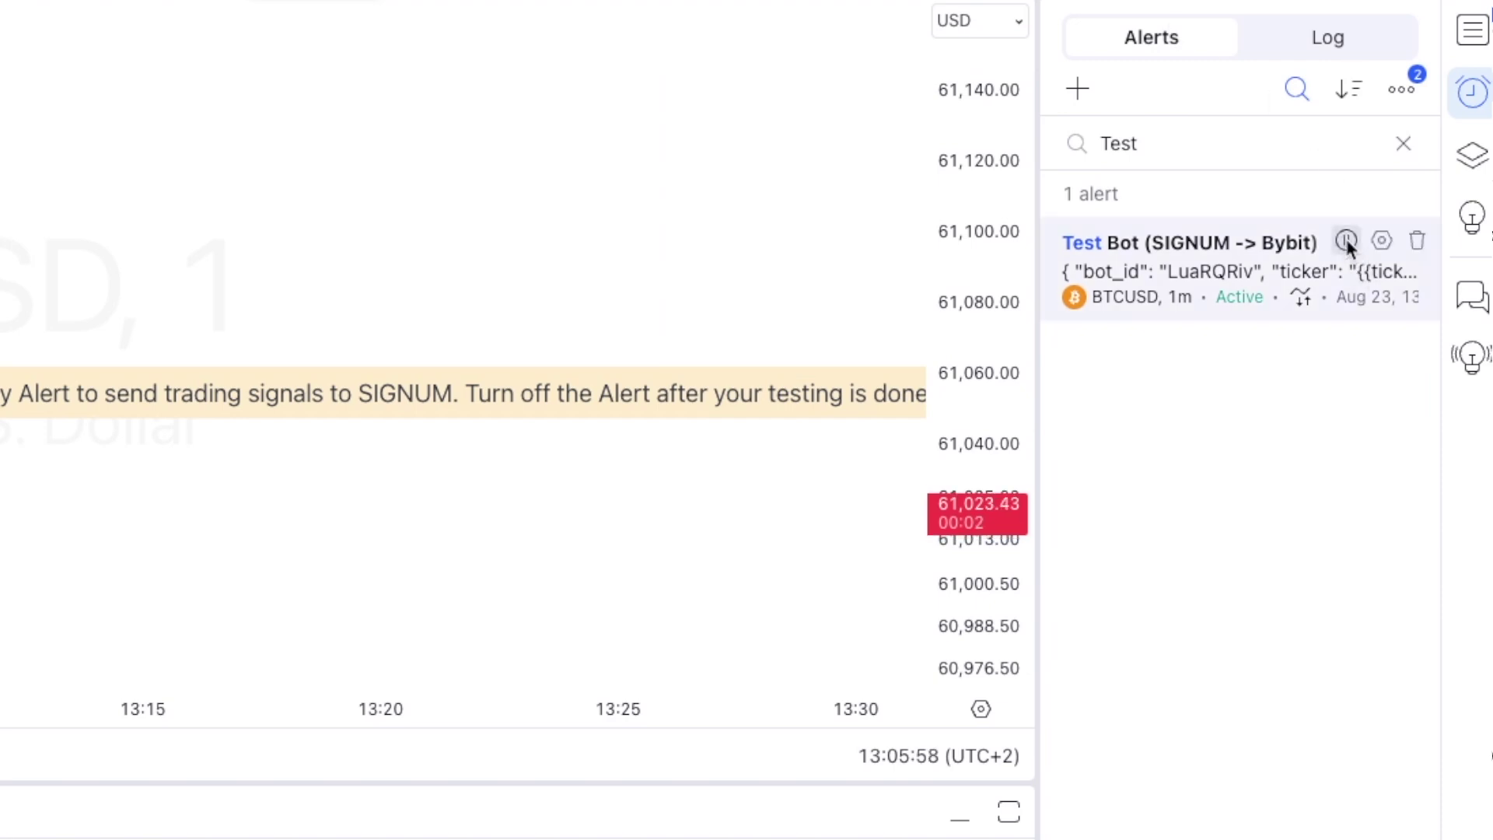
{"action": "left_click", "coordinate": [1347, 240]}
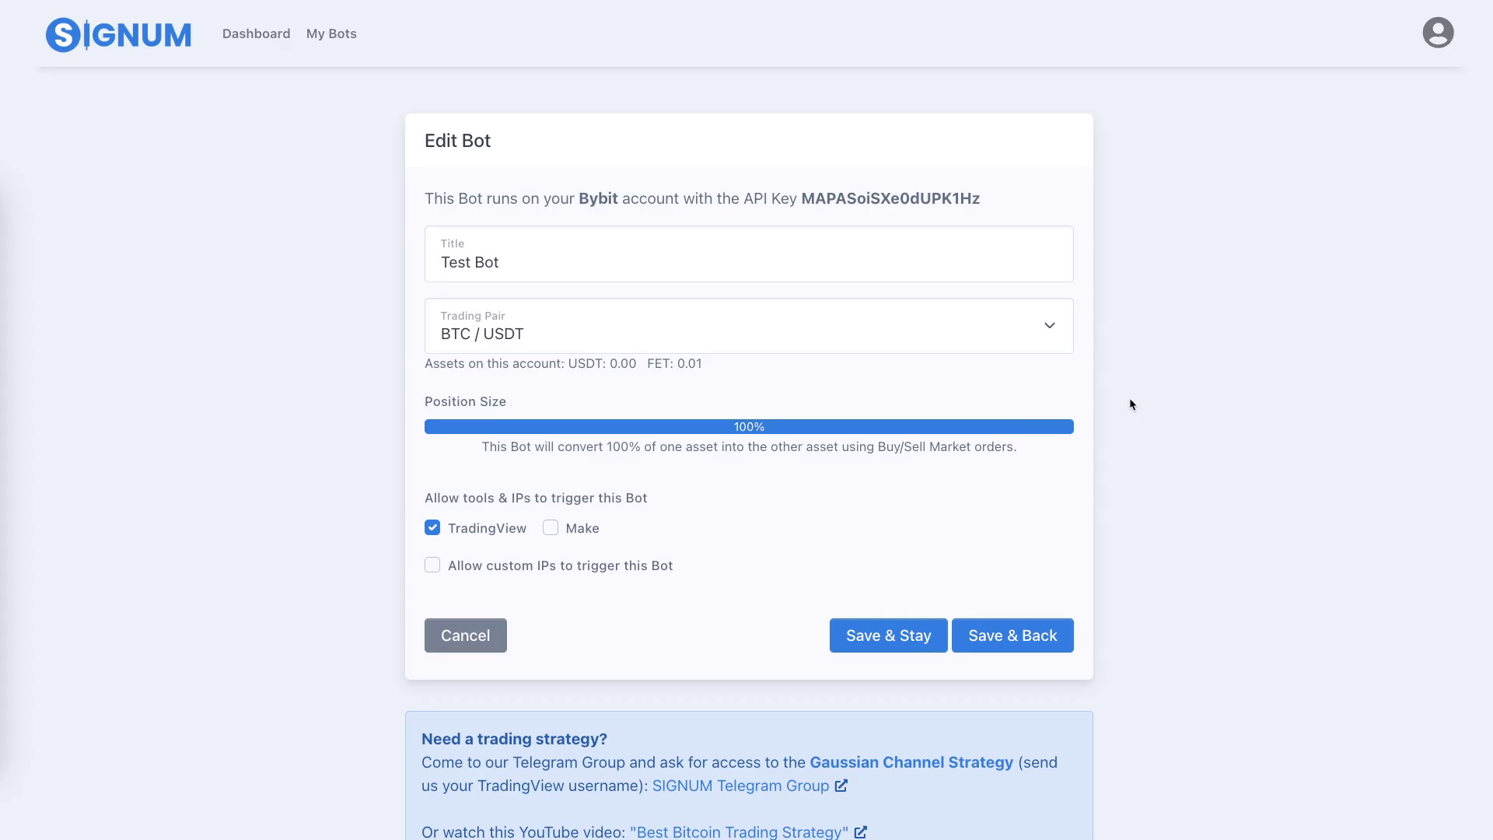
Reload the SIGNUM bot logs and highlight the 13:04:05 and 13:05:04 entries.
{"action": "scroll", "coordinate": [1130, 399], "scroll_direction": "down", "scroll_amount": 15}
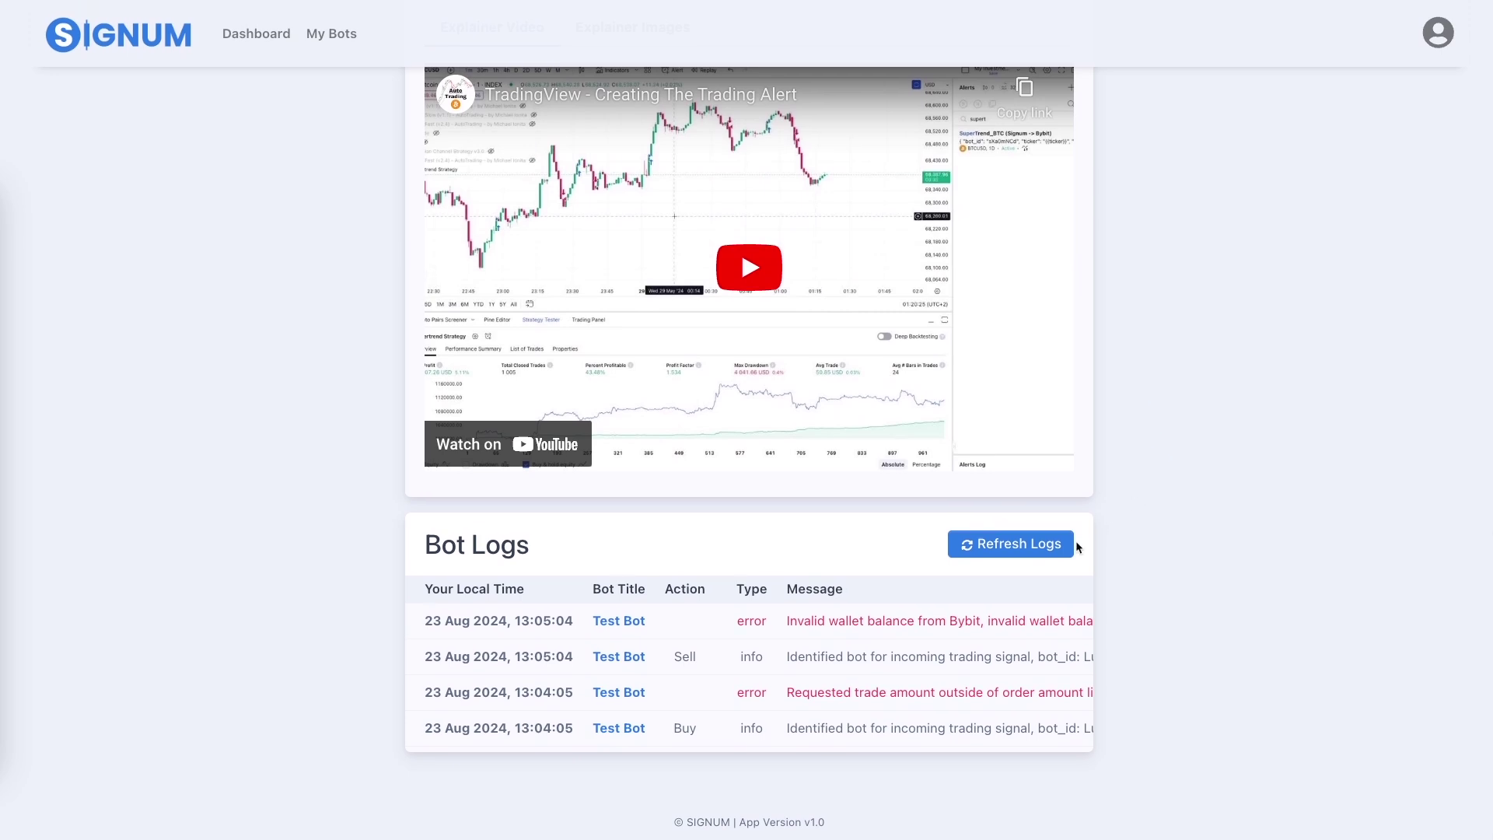
{"action": "left_click", "coordinate": [1013, 549]}
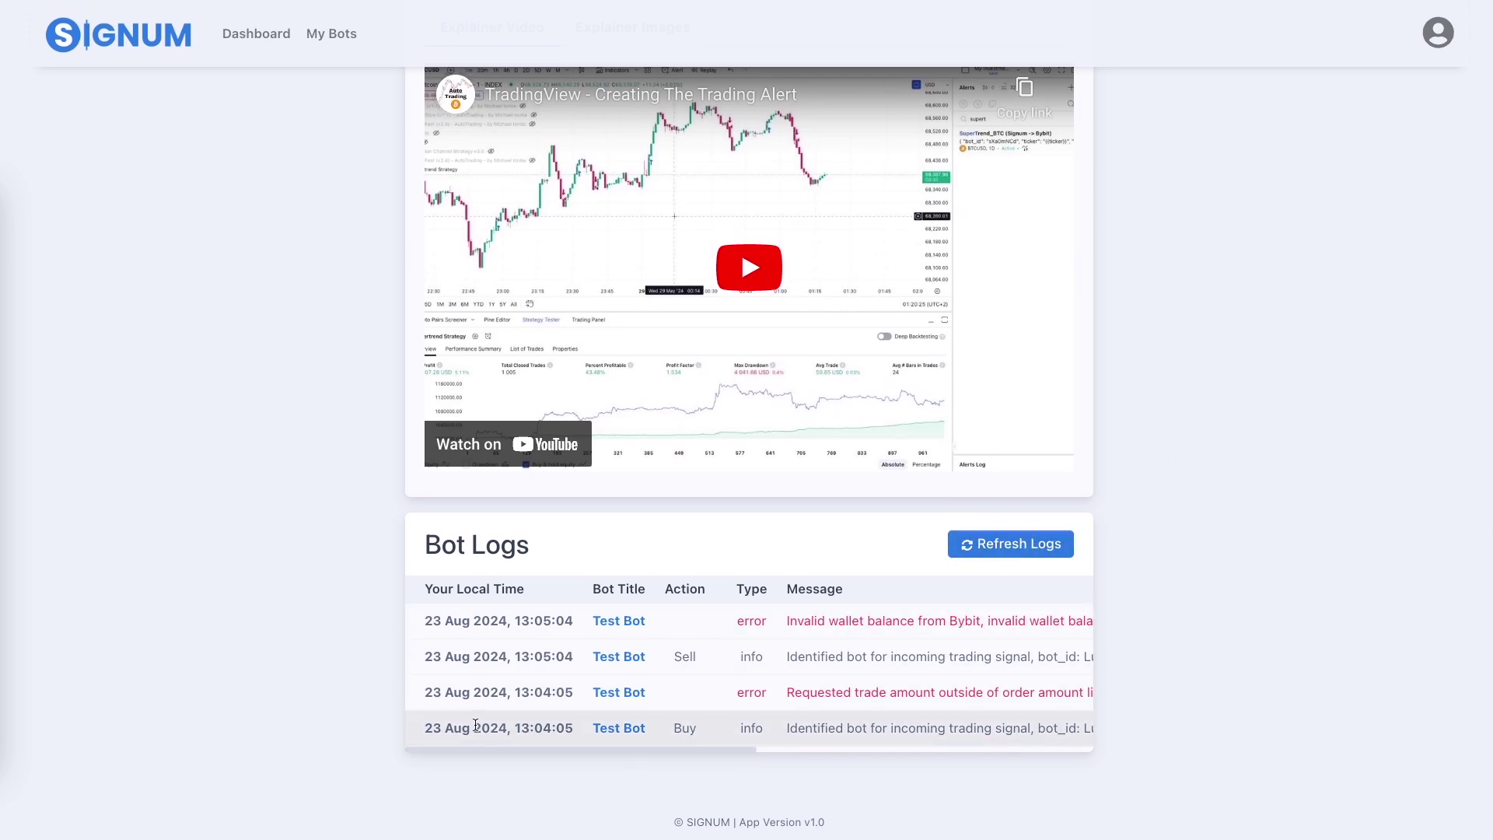
{"action": "left_click_drag", "start_coordinate": [452, 725], "coordinate": [919, 744]}
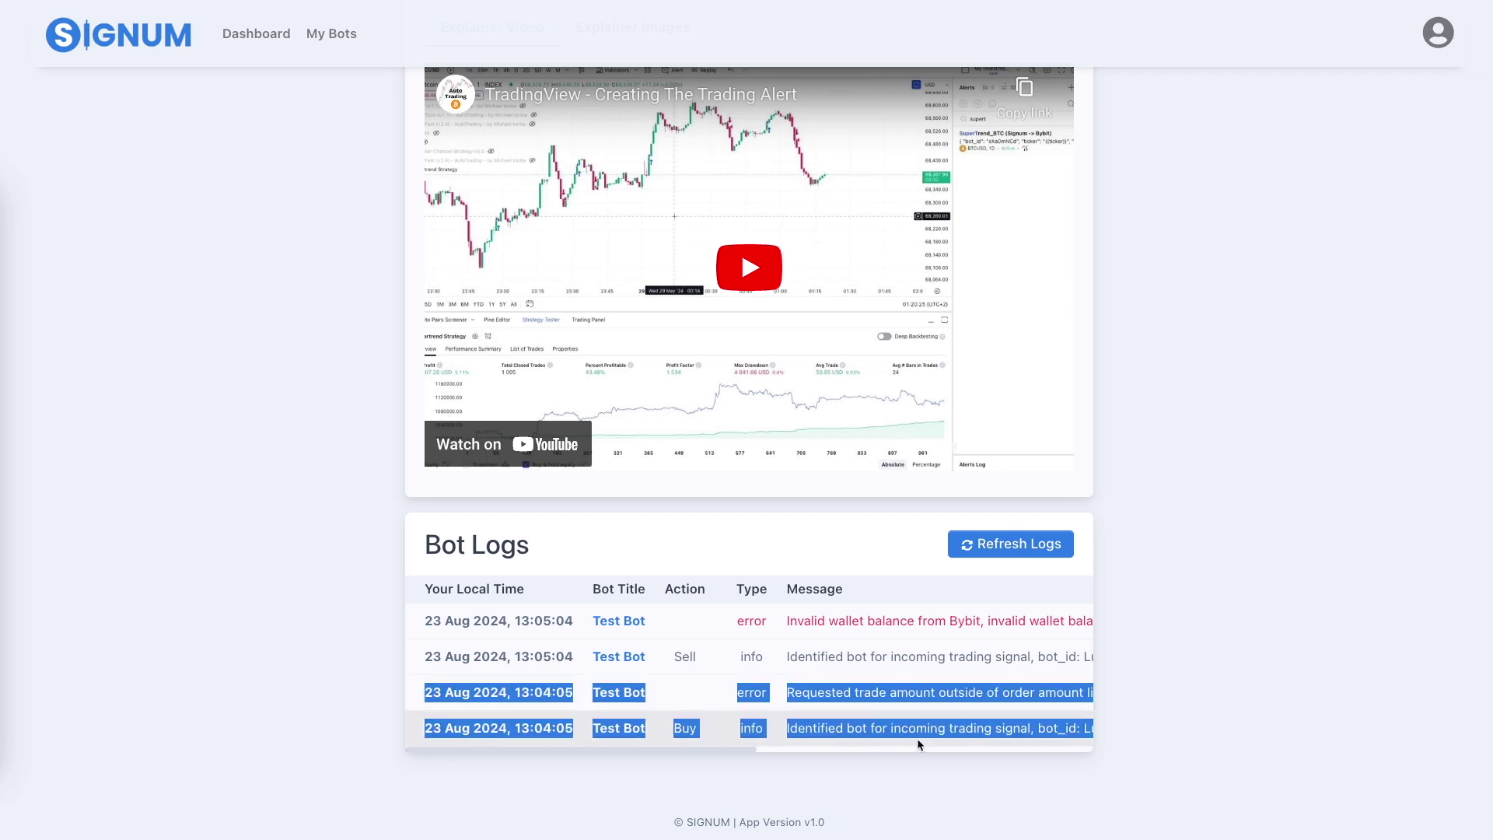
{"action": "left_click_drag", "start_coordinate": [422, 622], "coordinate": [896, 658]}
{"action": "left_click", "coordinate": [670, 709]}
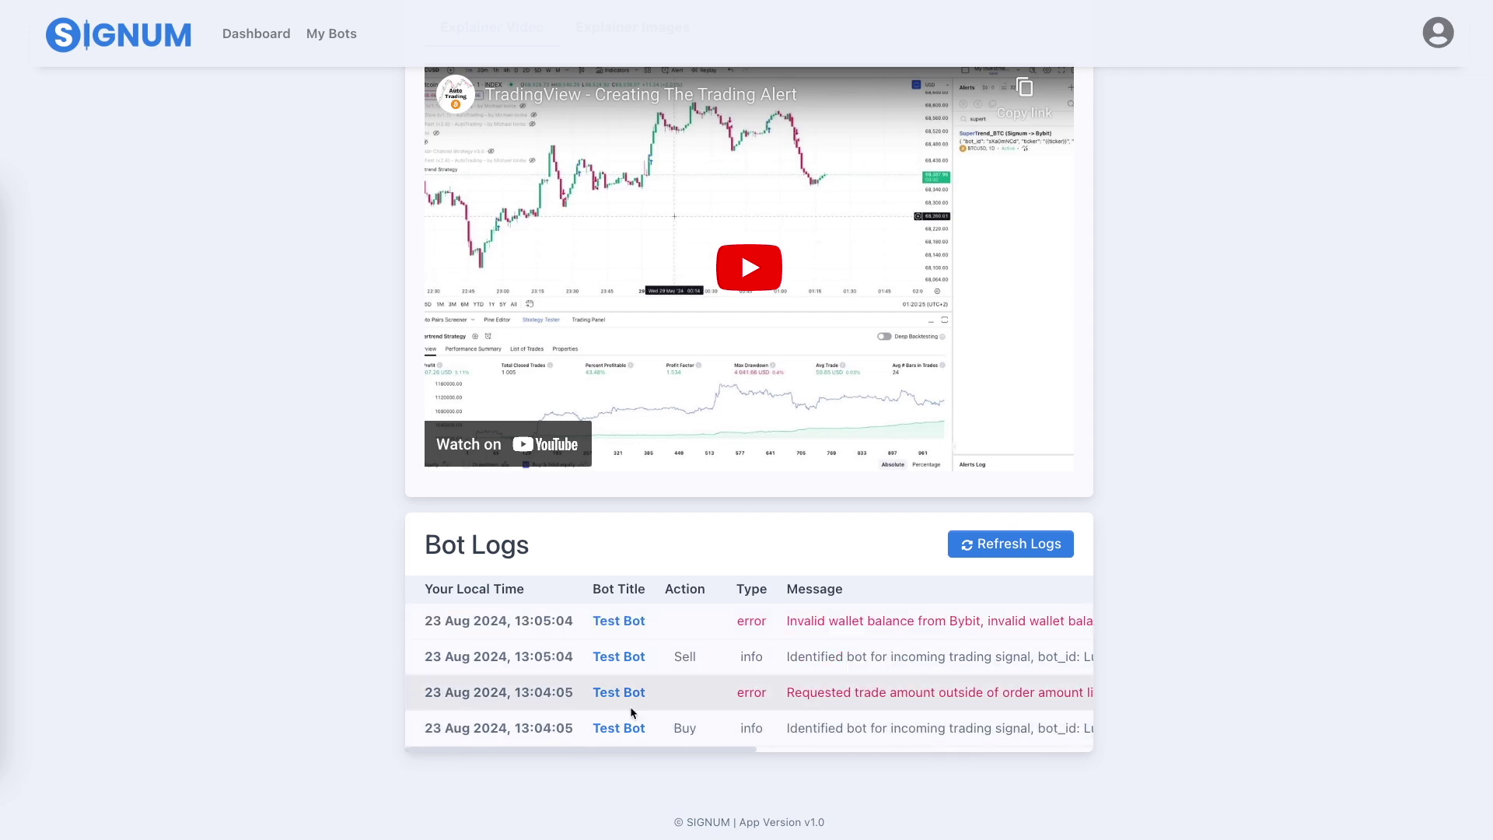
Inspect the bot id in the Buy signal and the order amount limits error message.
{"action": "left_click_drag", "start_coordinate": [785, 727], "coordinate": [1050, 728]}
{"action": "scroll", "coordinate": [972, 728], "scroll_direction": "right", "scroll_amount": 3}
{"action": "double_click", "coordinate": [974, 731]}
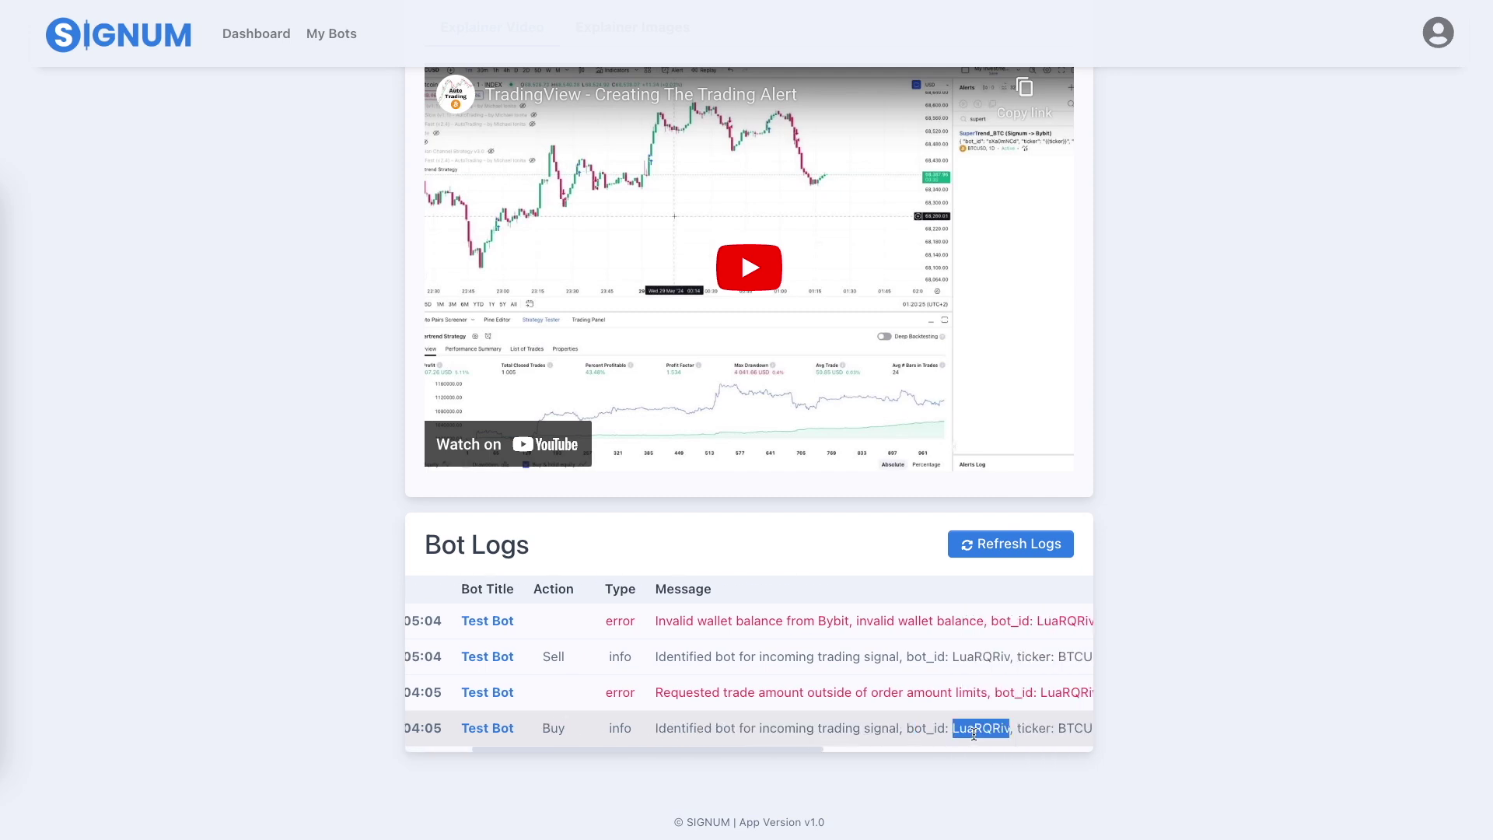
{"action": "left_click_drag", "start_coordinate": [663, 692], "coordinate": [983, 694]}
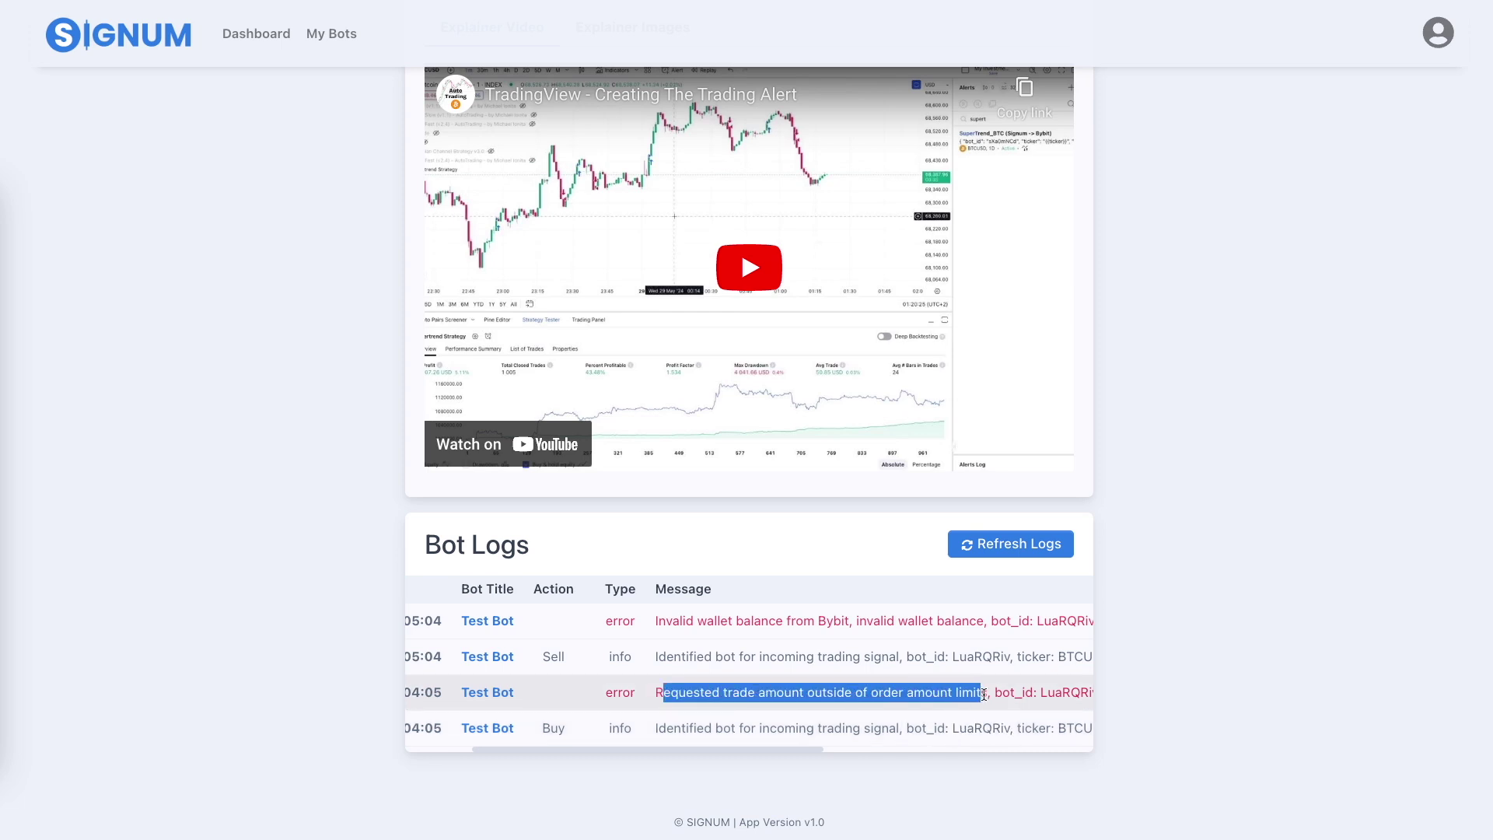
{"action": "left_click_drag", "start_coordinate": [882, 728], "coordinate": [982, 728]}
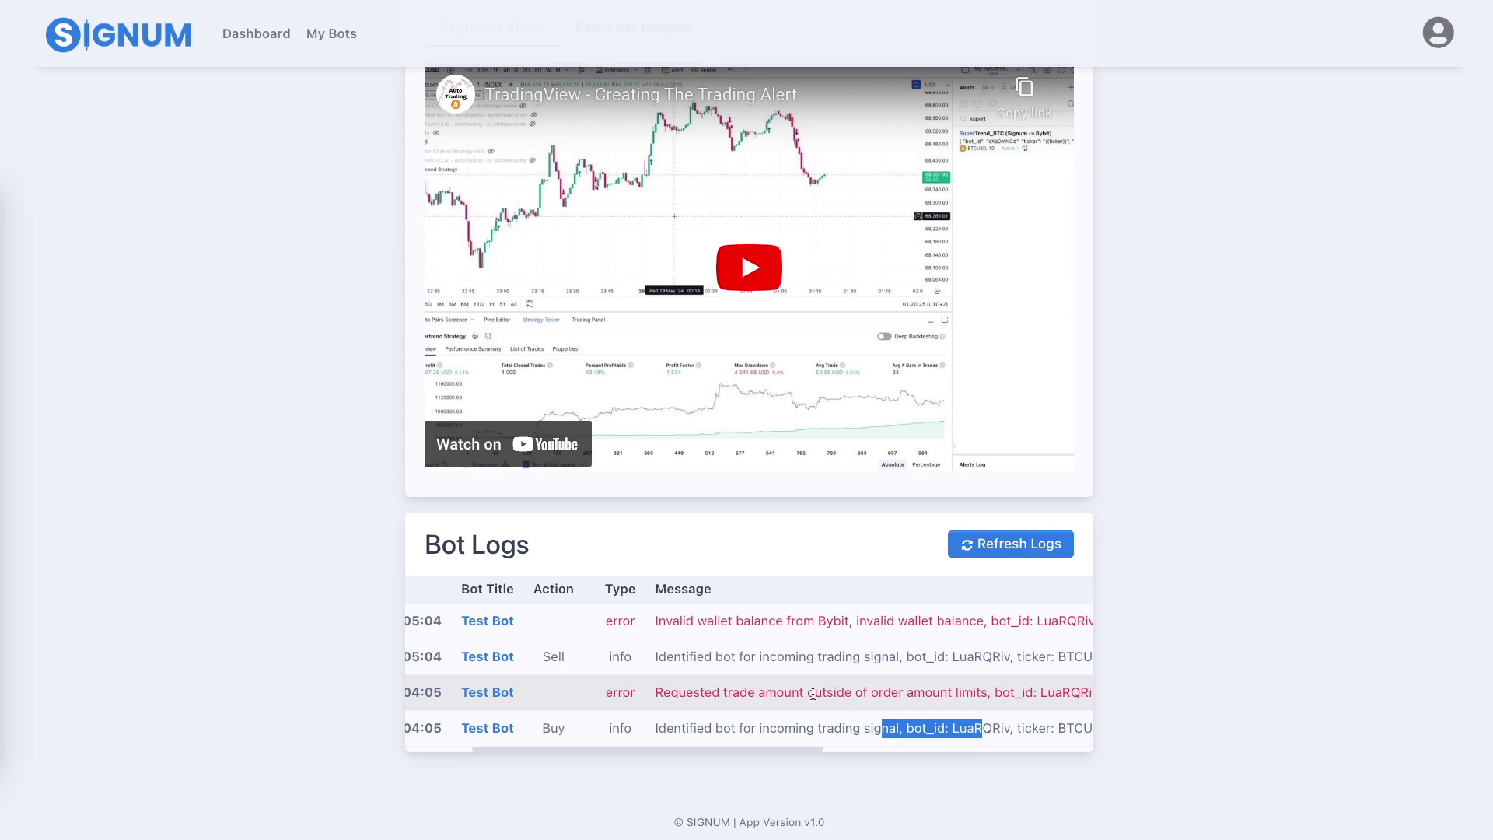
{"action": "left_click", "coordinate": [846, 692]}
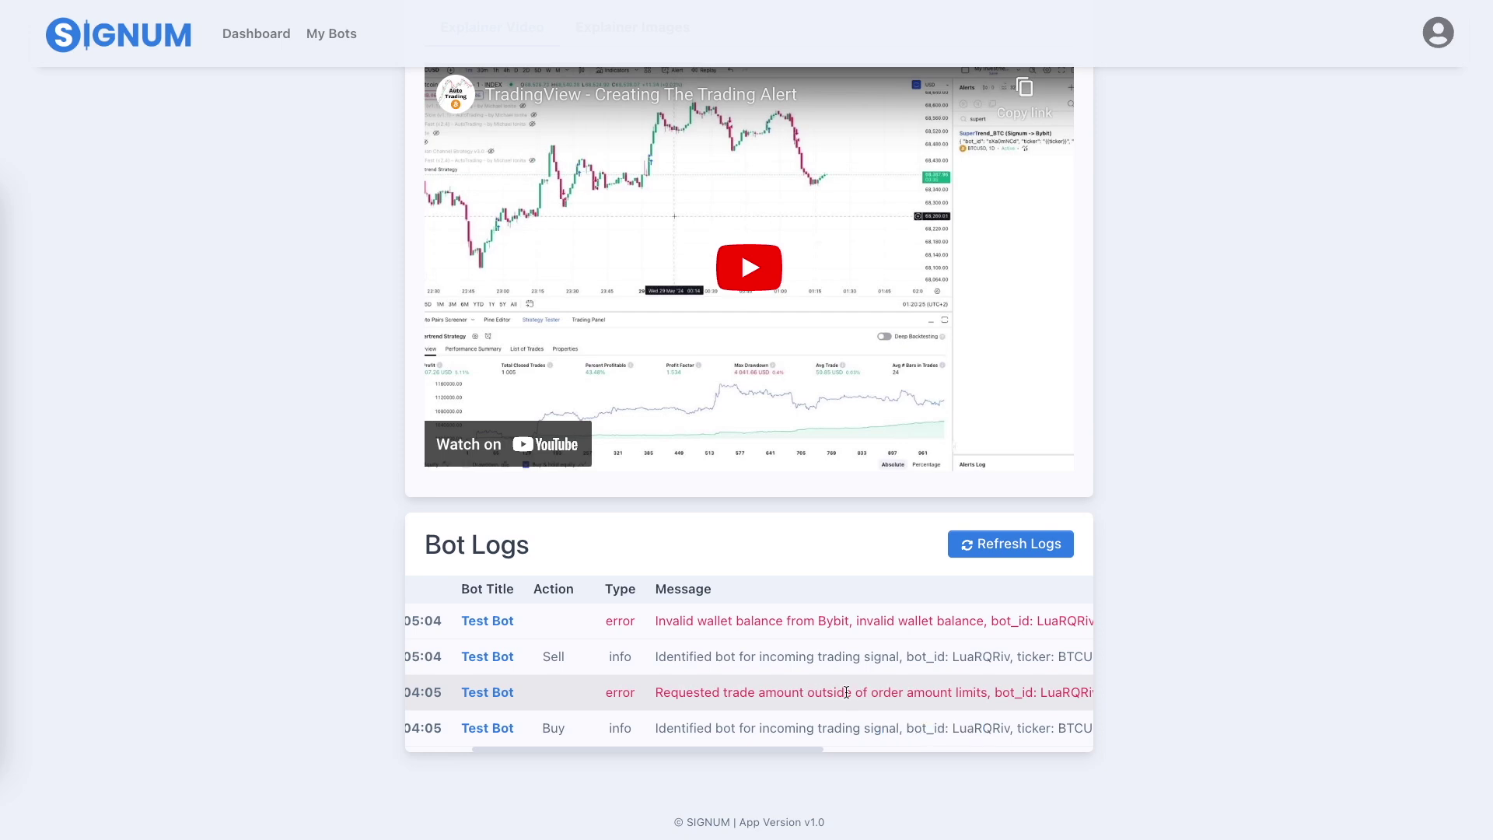
{"action": "scroll", "coordinate": [855, 693], "scroll_direction": "right", "scroll_amount": 1}
{"action": "left_click_drag", "start_coordinate": [658, 692], "coordinate": [1014, 692]}
{"action": "left_click", "coordinate": [1014, 692]}
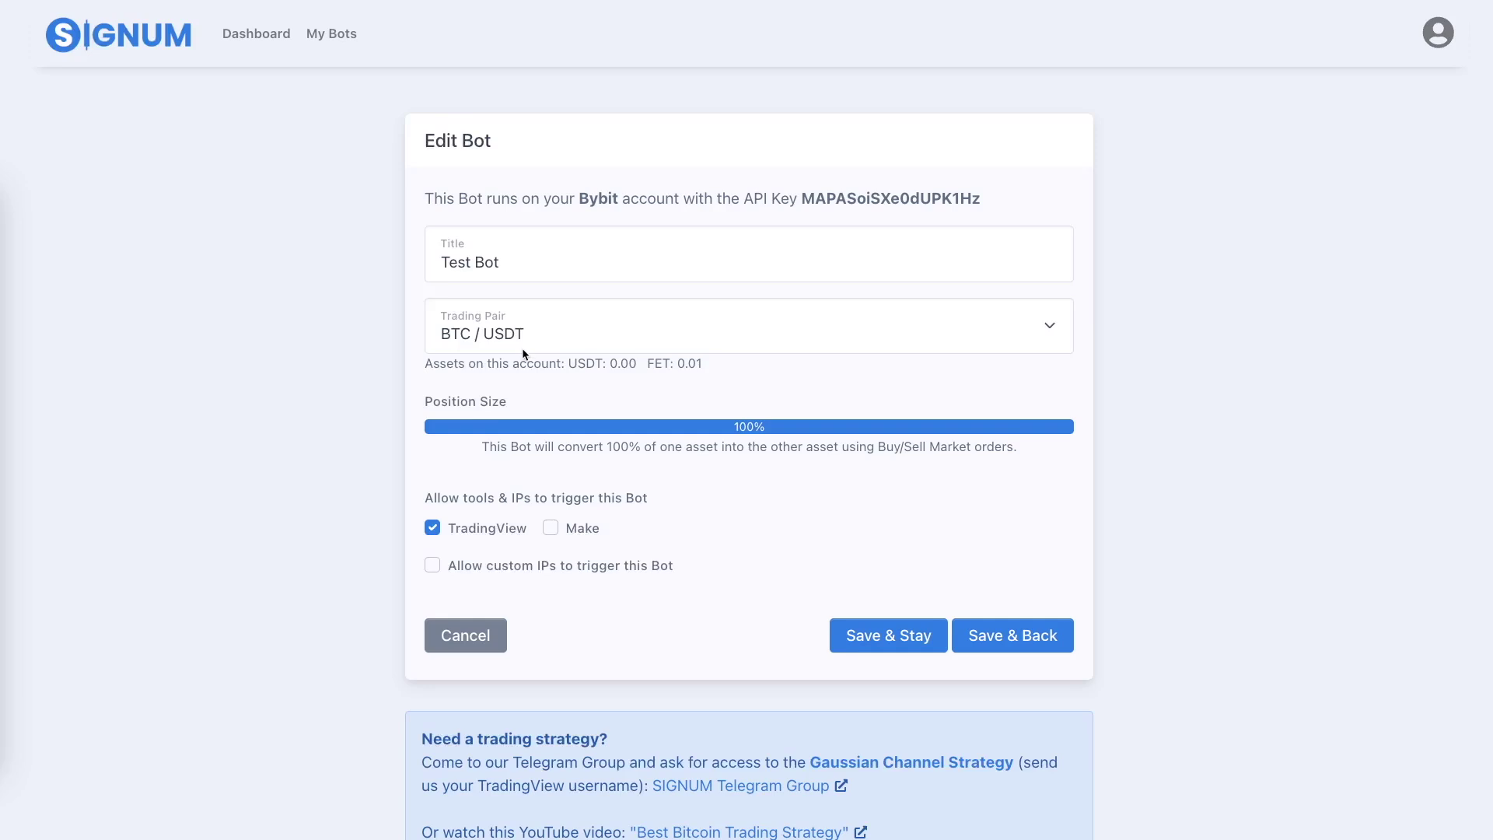
{"action": "left_click_drag", "start_coordinate": [563, 362], "coordinate": [707, 362]}
{"action": "left_click", "coordinate": [706, 362]}
{"action": "scroll", "coordinate": [858, 490], "scroll_direction": "down", "scroll_amount": 10}
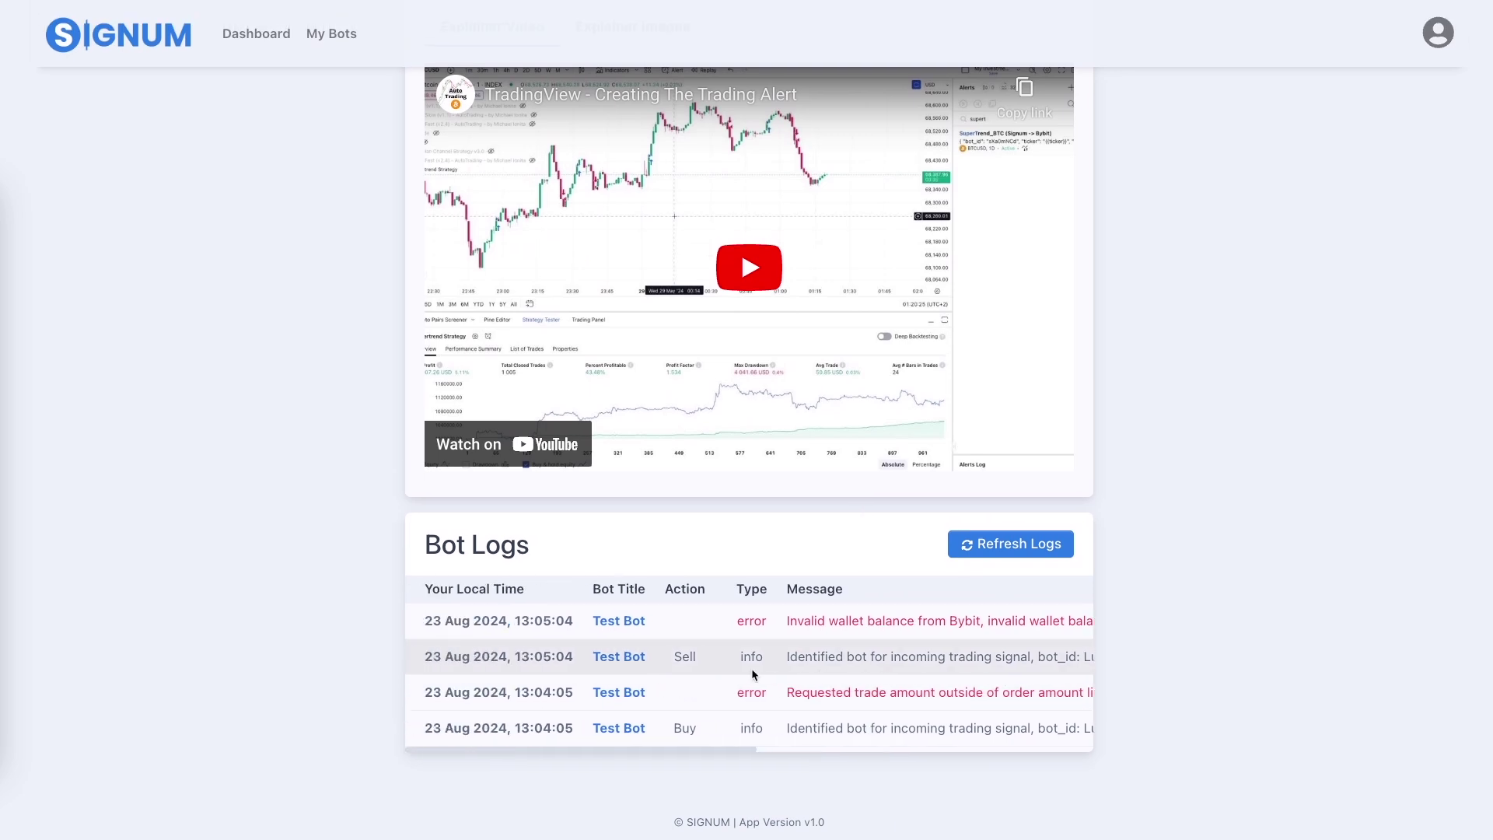
{"action": "left_click_drag", "start_coordinate": [528, 620], "coordinate": [676, 696]}
{"action": "left_click_drag", "start_coordinate": [579, 698], "coordinate": [823, 728]}
{"action": "left_click", "coordinate": [835, 726]}
{"action": "scroll", "coordinate": [869, 648], "scroll_direction": "up", "scroll_amount": 10}
{"action": "left_click_drag", "start_coordinate": [579, 198], "coordinate": [993, 201]}
{"action": "left_click", "coordinate": [996, 204]}
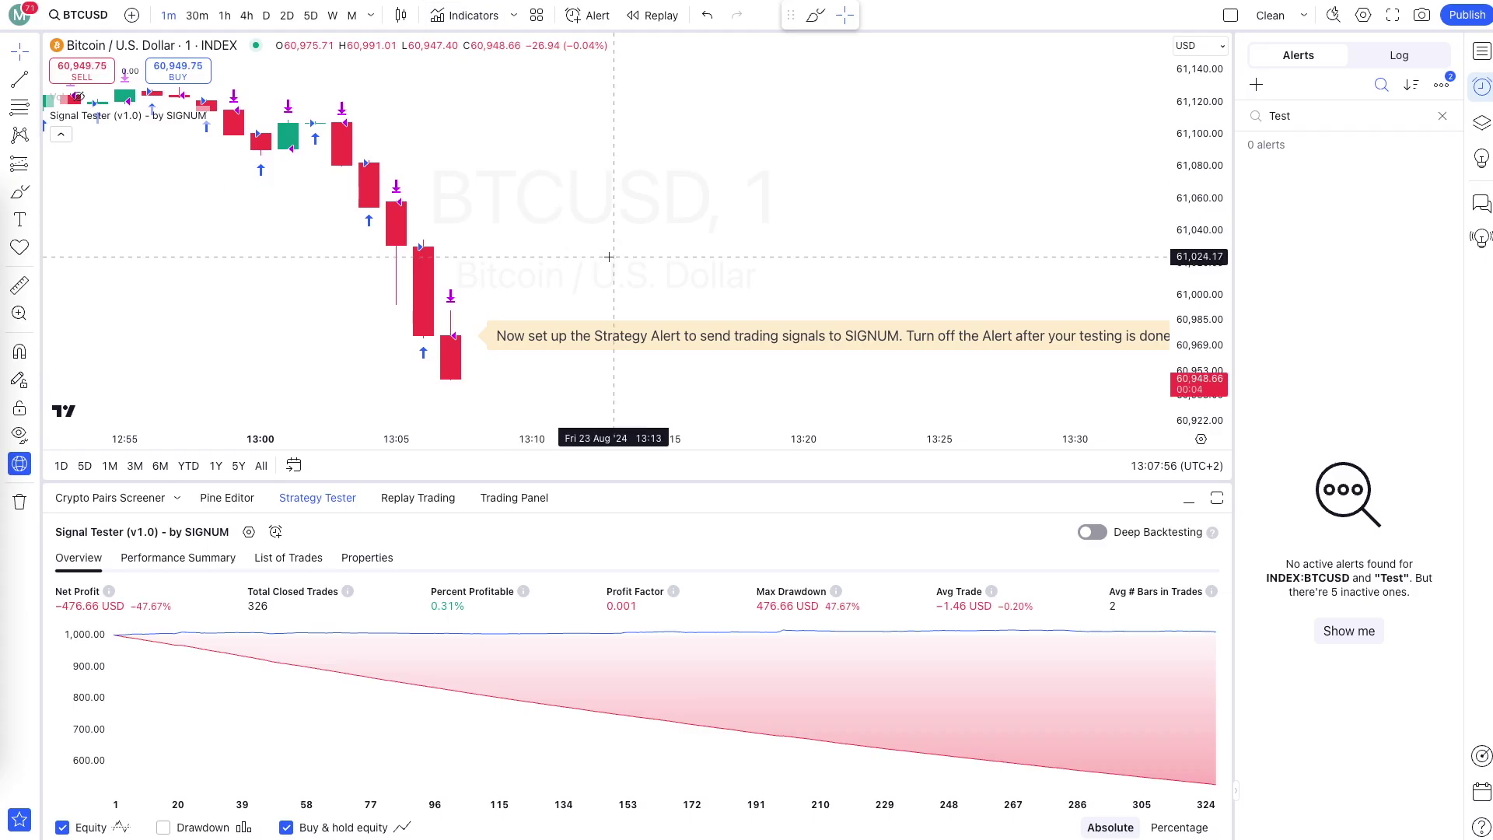
Switch BTCUSD to daily, hide Signal Tester, and add Gaussian Channel Strategy v3.0.
{"action": "left_click", "coordinate": [266, 15]}
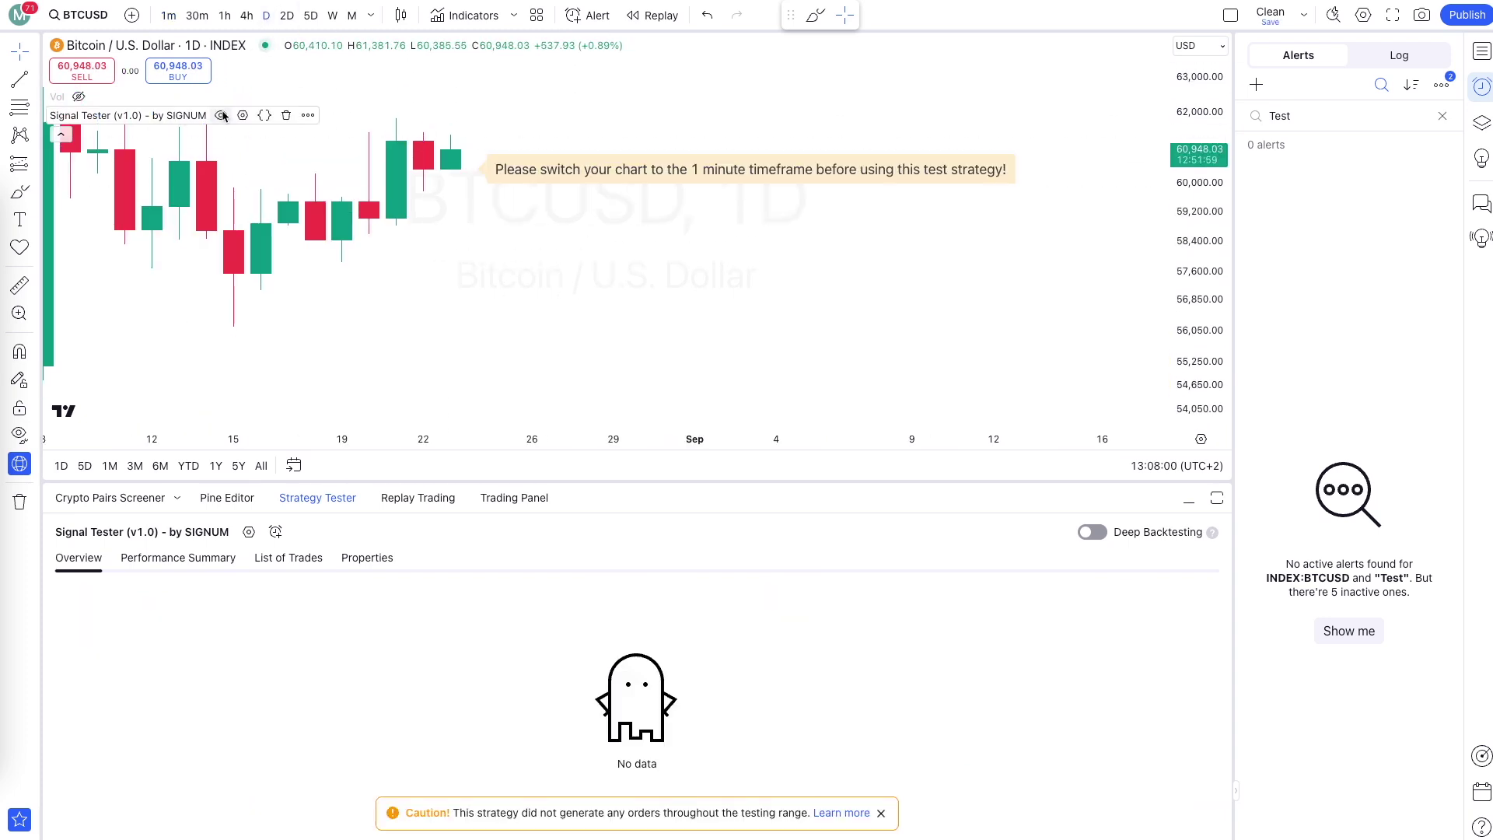
{"action": "left_click", "coordinate": [222, 116]}
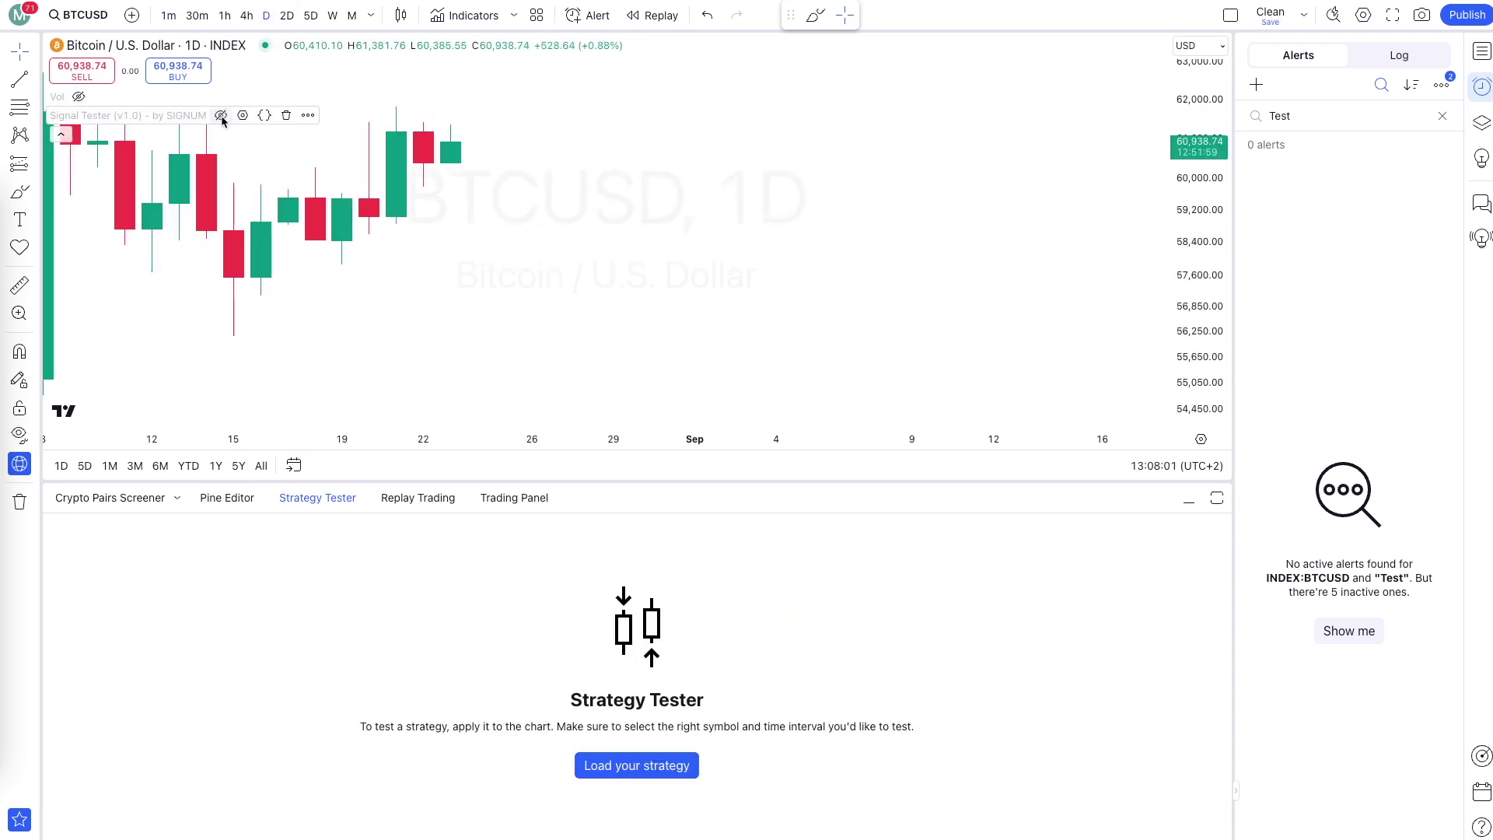
{"action": "left_click", "coordinate": [463, 17]}
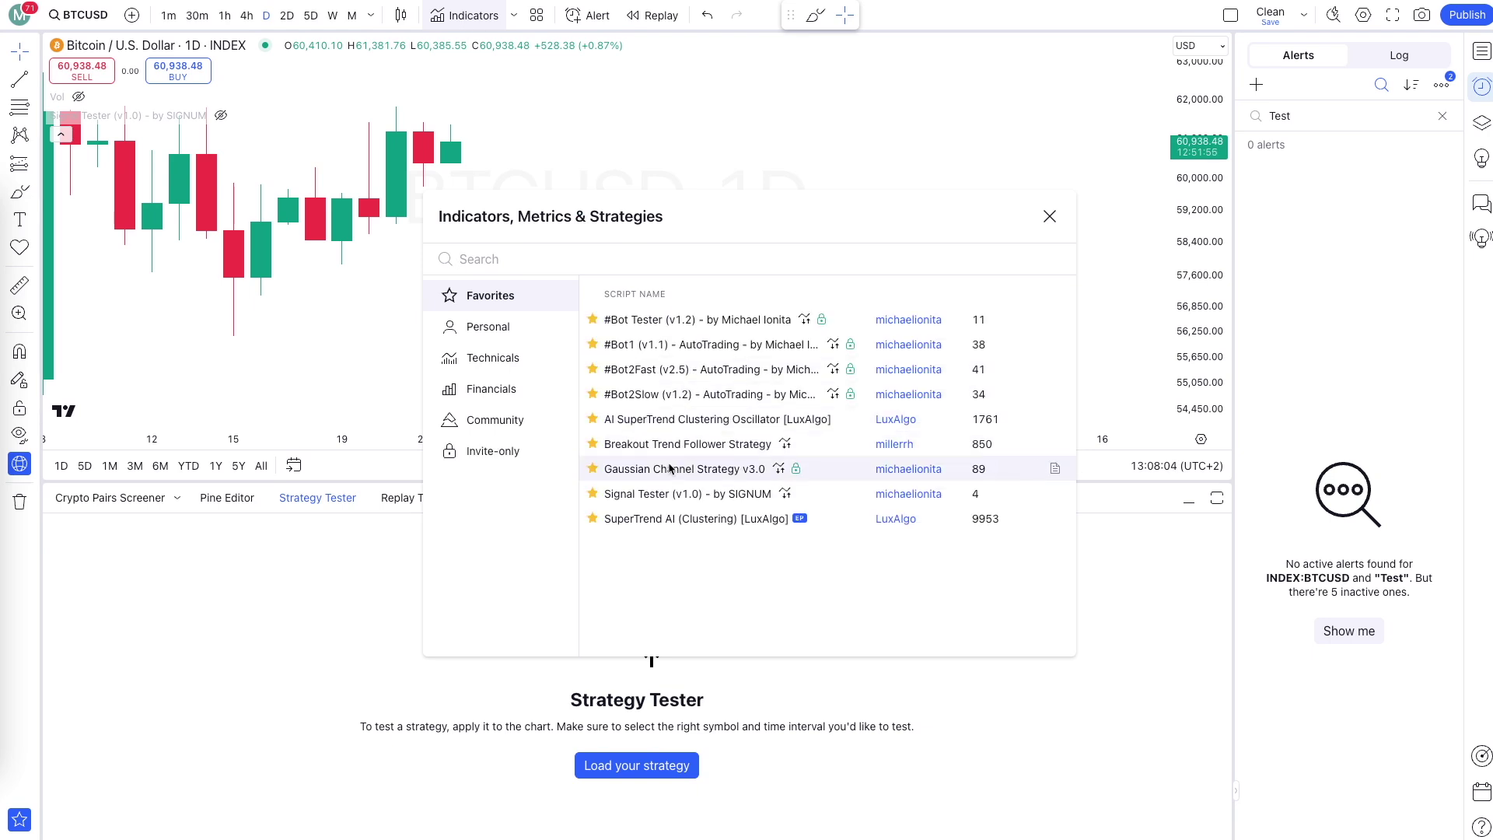
{"action": "left_click", "coordinate": [684, 468]}
{"action": "left_click", "coordinate": [1049, 216]}
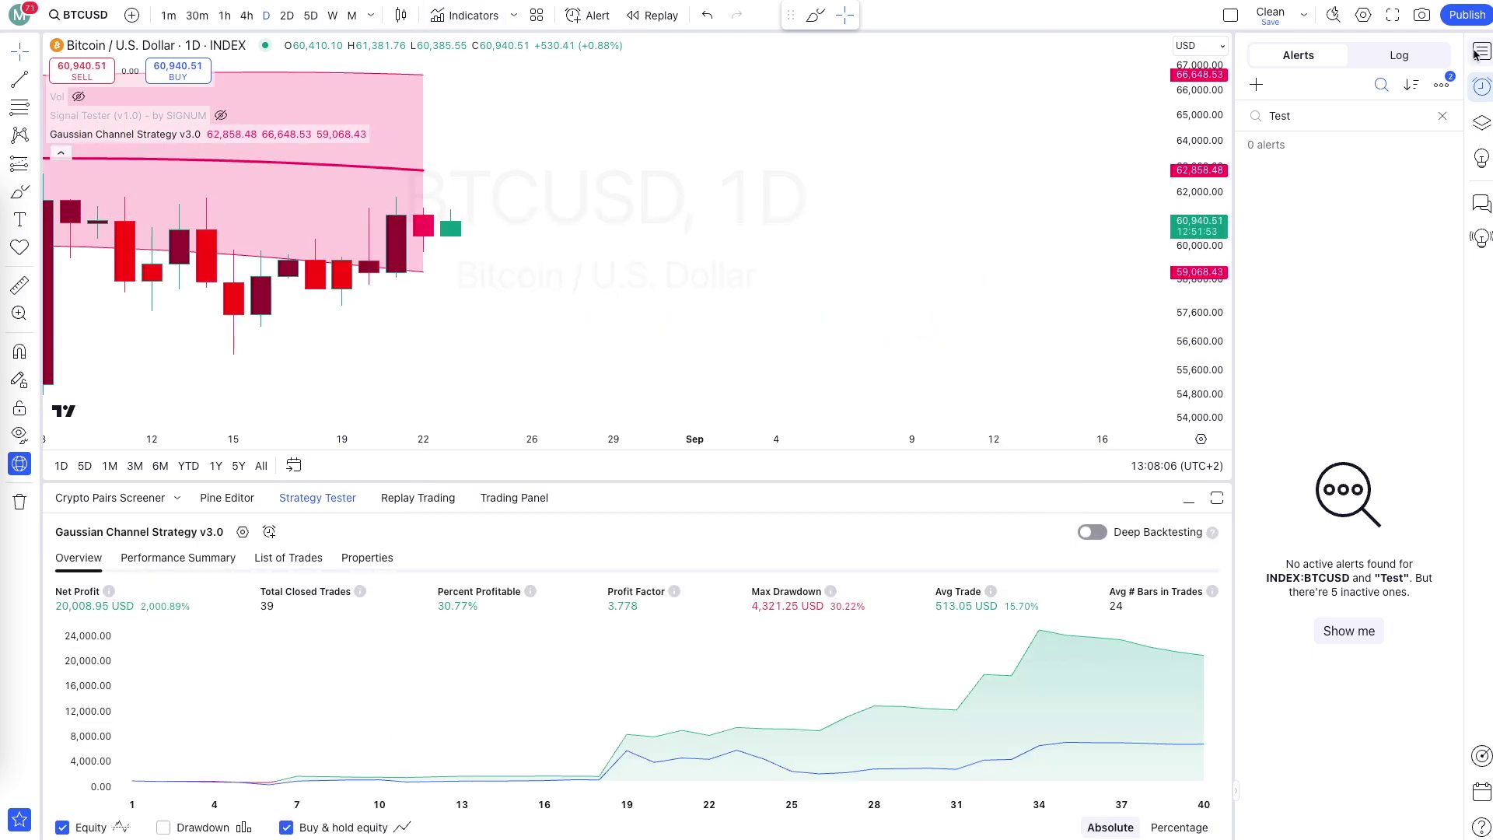
Close the alerts panel, browse earlier price history, and keep the one-day timeframe.
{"action": "left_click", "coordinate": [1478, 52]}
{"action": "scroll", "coordinate": [985, 289], "scroll_direction": "down", "scroll_amount": 5}
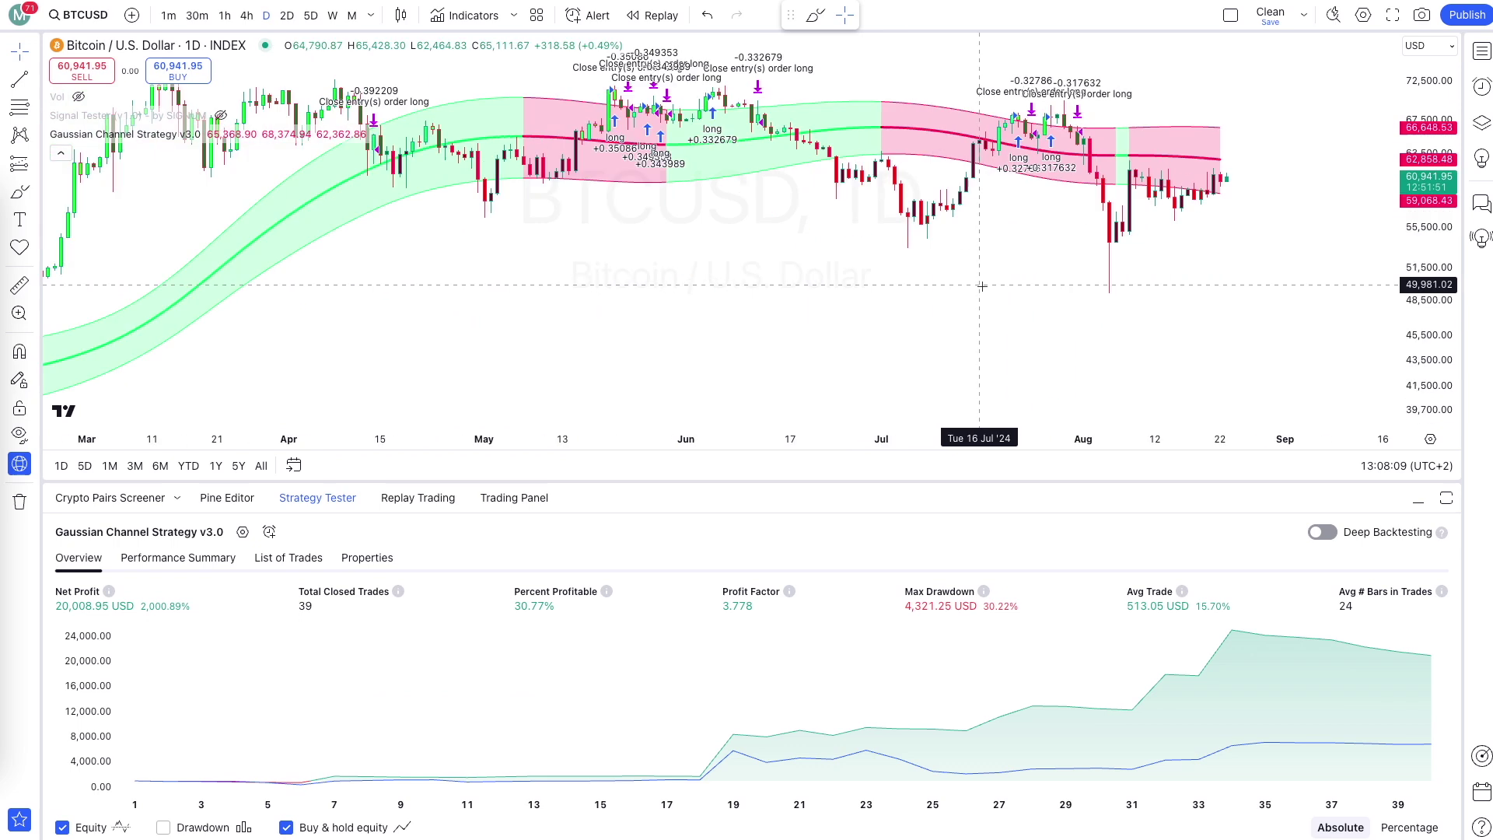
{"action": "left_click_drag", "start_coordinate": [985, 289], "coordinate": [823, 289]}
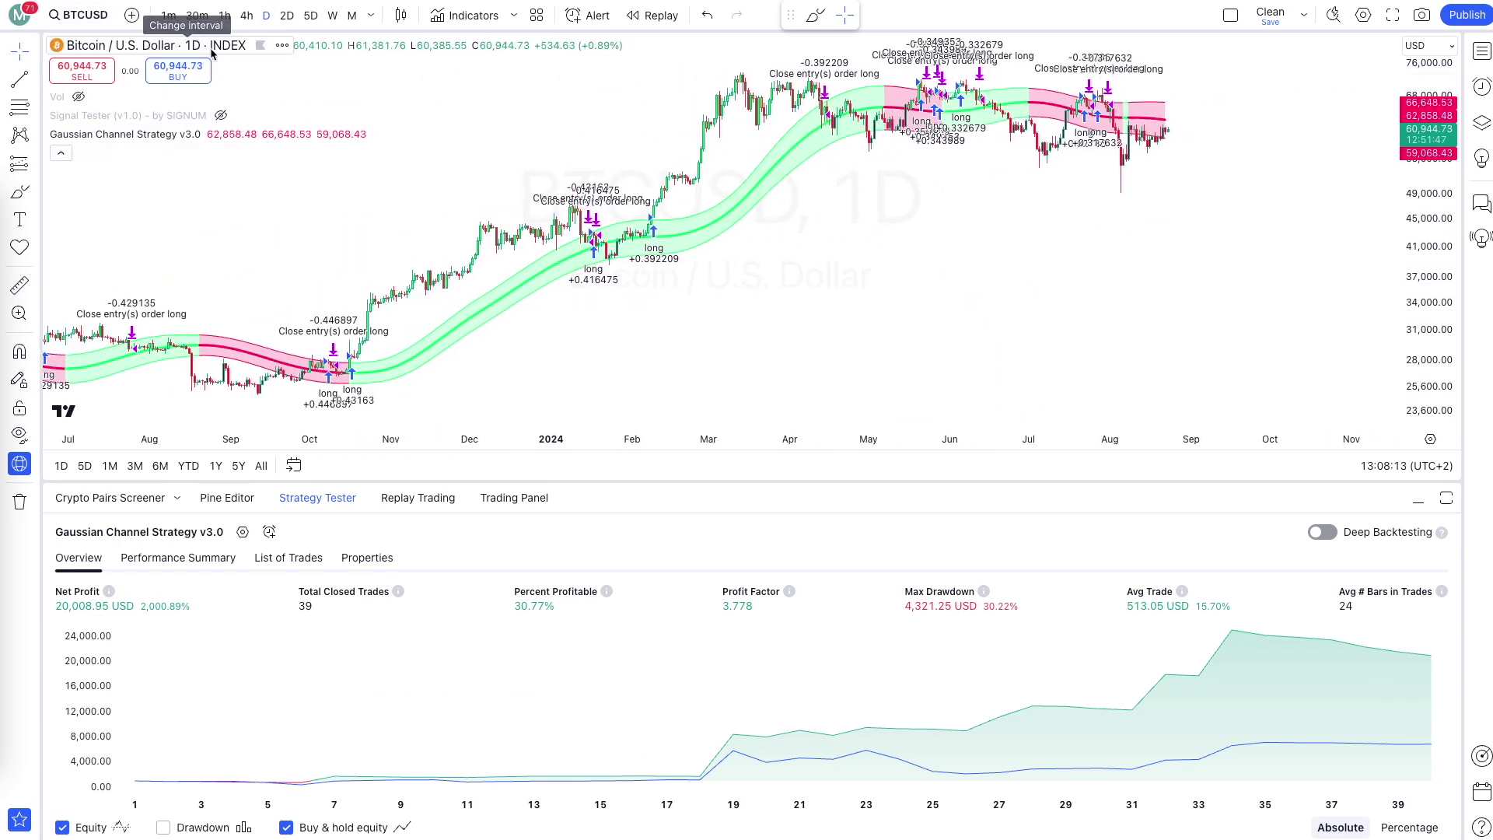
{"action": "scroll", "coordinate": [591, 202], "scroll_direction": "up", "scroll_amount": 5}
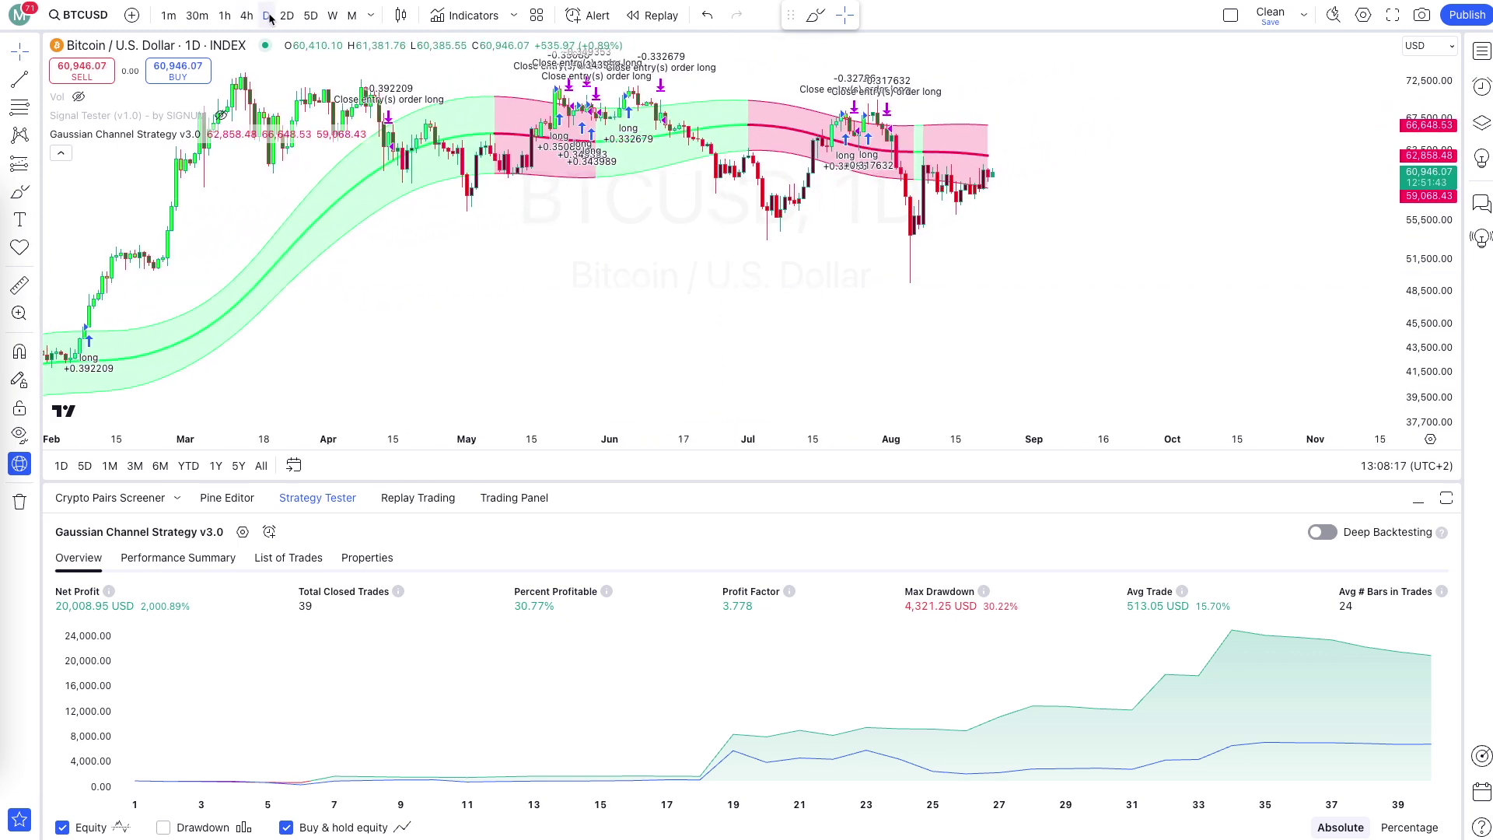
{"action": "left_click", "coordinate": [371, 15]}
{"action": "scroll", "coordinate": [425, 601], "scroll_direction": "down", "scroll_amount": 4}
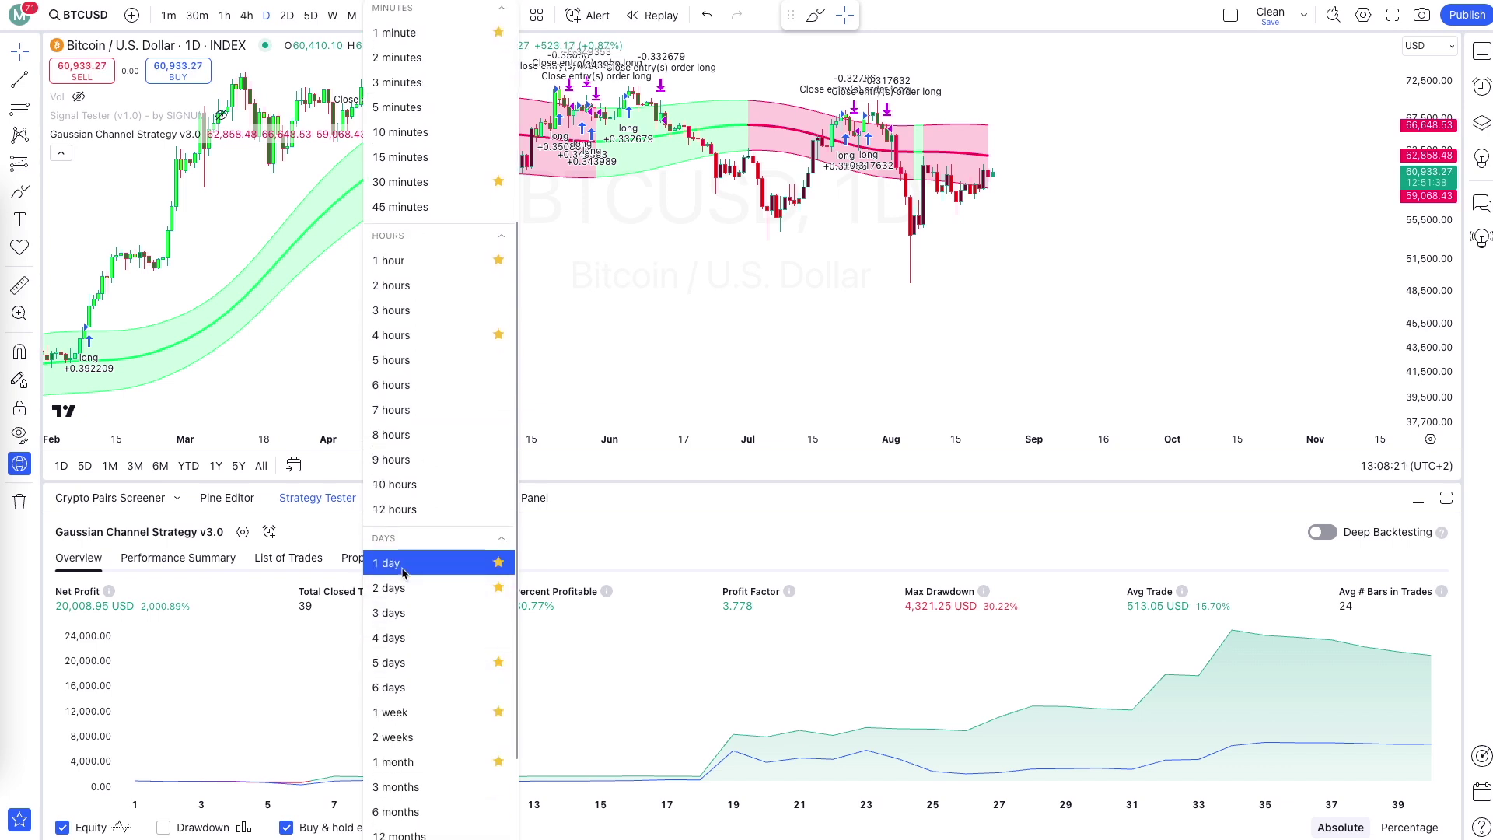
{"action": "left_click", "coordinate": [427, 656]}
Turn off the Gaussian Channel Strategy's signal labels and quantity labels.
{"action": "left_click", "coordinate": [243, 532]}
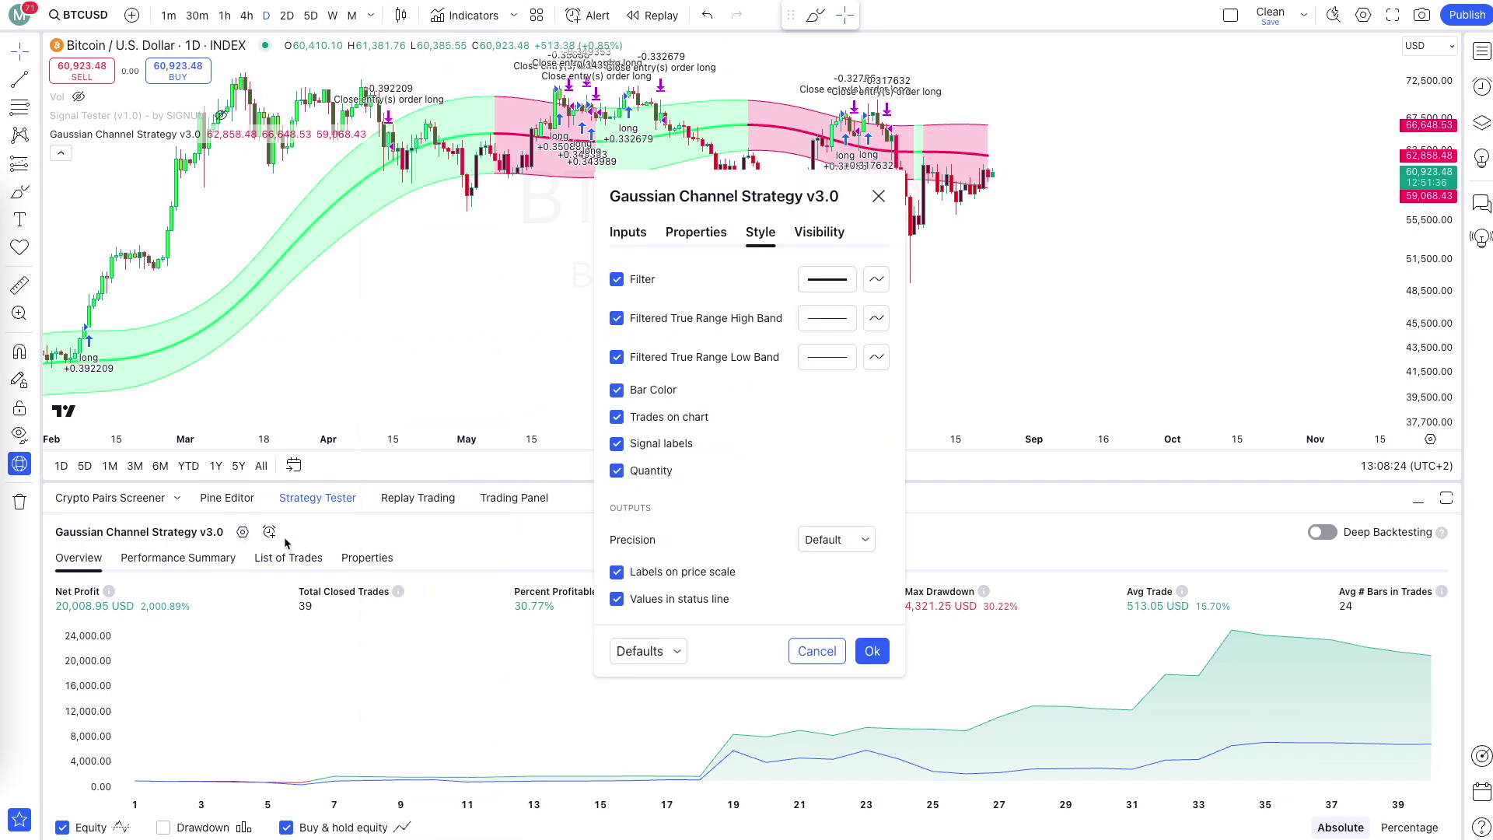
{"action": "left_click", "coordinate": [617, 443]}
{"action": "left_click", "coordinate": [617, 470]}
{"action": "left_click", "coordinate": [872, 651]}
{"action": "scroll", "coordinate": [855, 366], "scroll_direction": "down", "scroll_amount": 6}
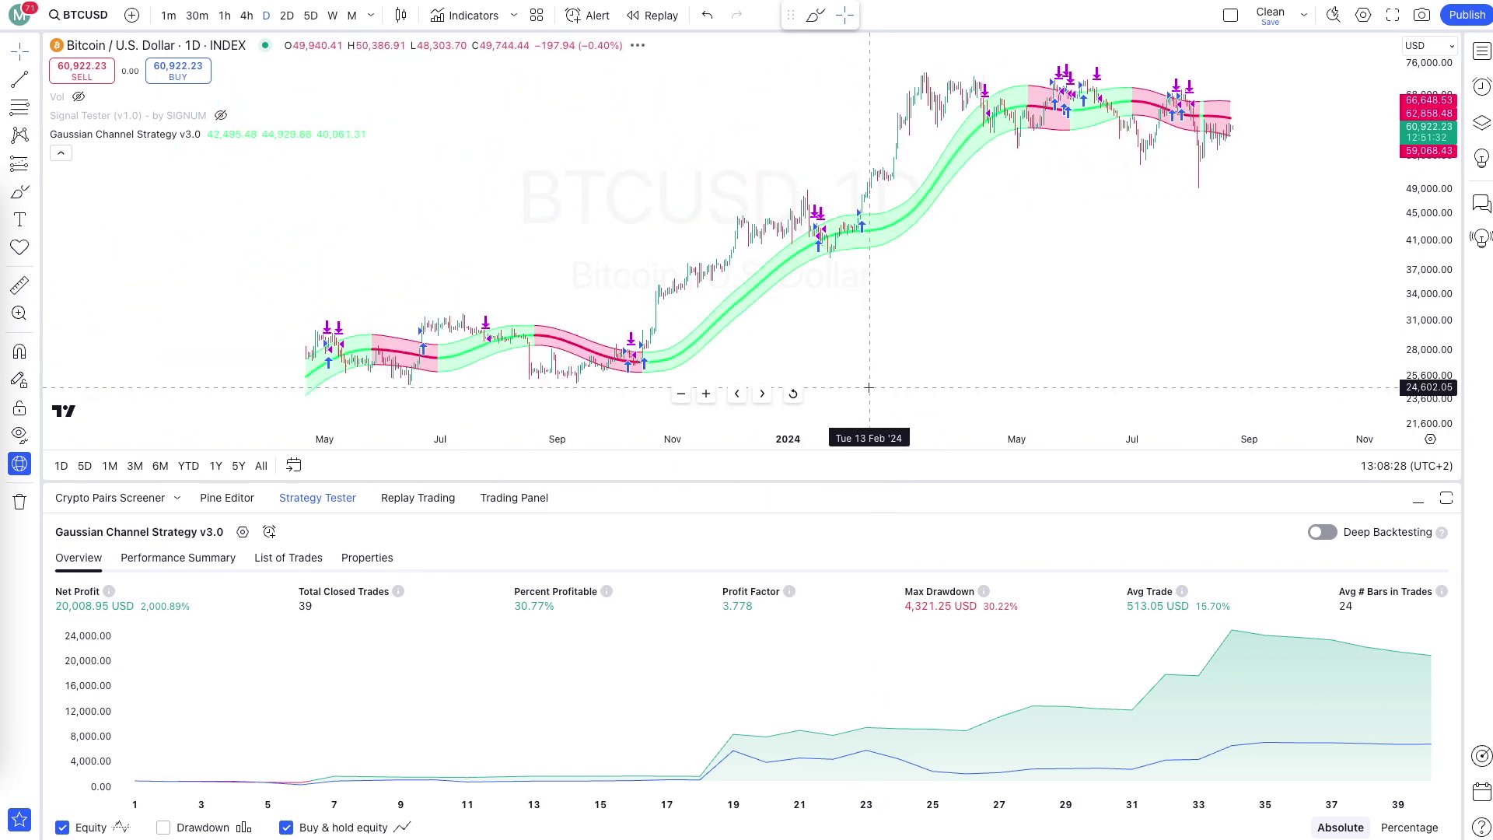
{"action": "scroll", "coordinate": [1079, 365], "scroll_direction": "up", "scroll_amount": 2}
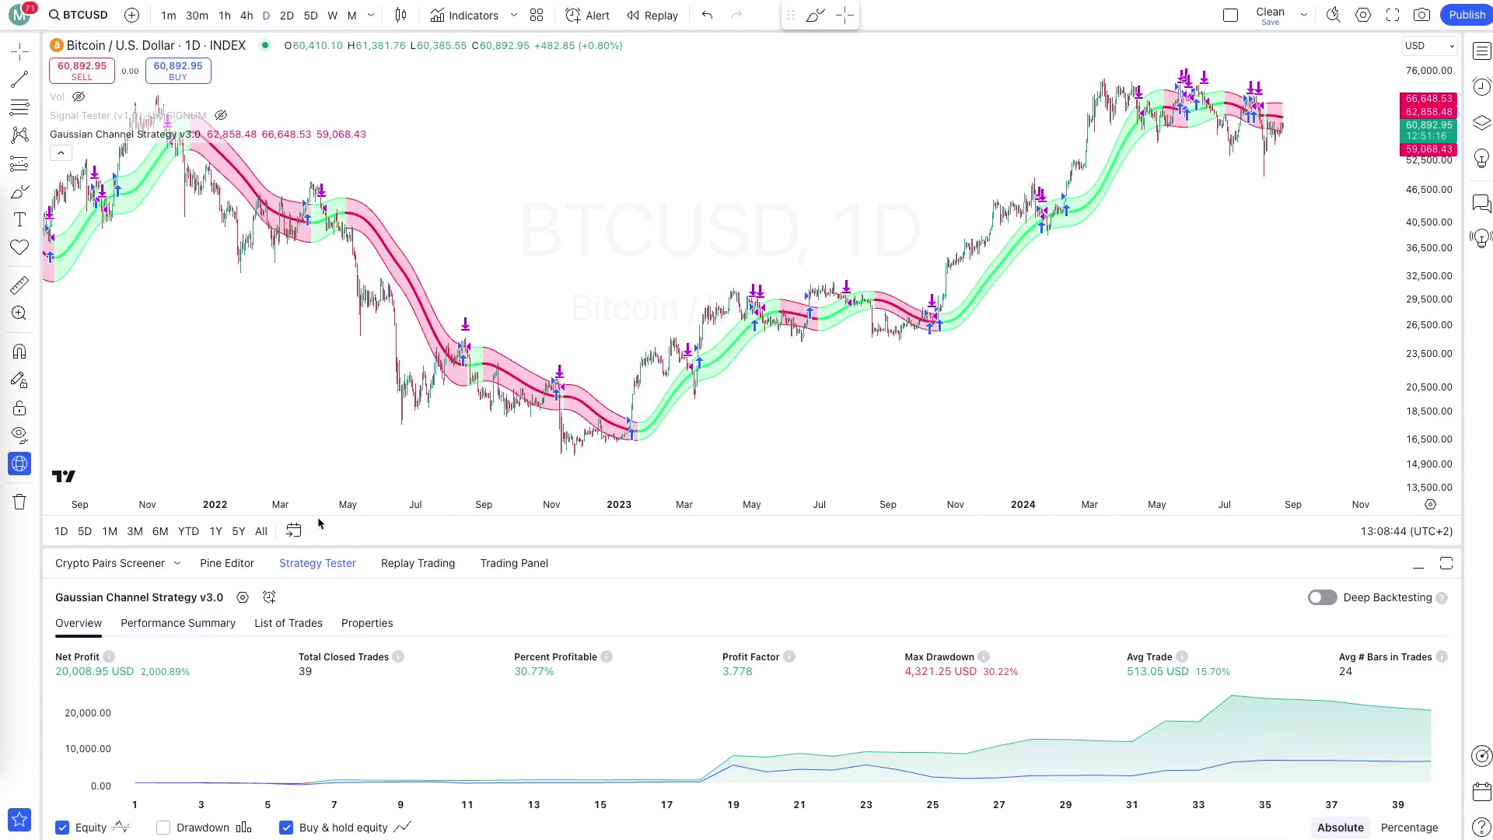
Create a strategy alert named 'Test Bot (SIGNUM -> Bybit)' with the bot's JSON message and SIGNUM webhook URL.
{"action": "left_click", "coordinate": [269, 598]}
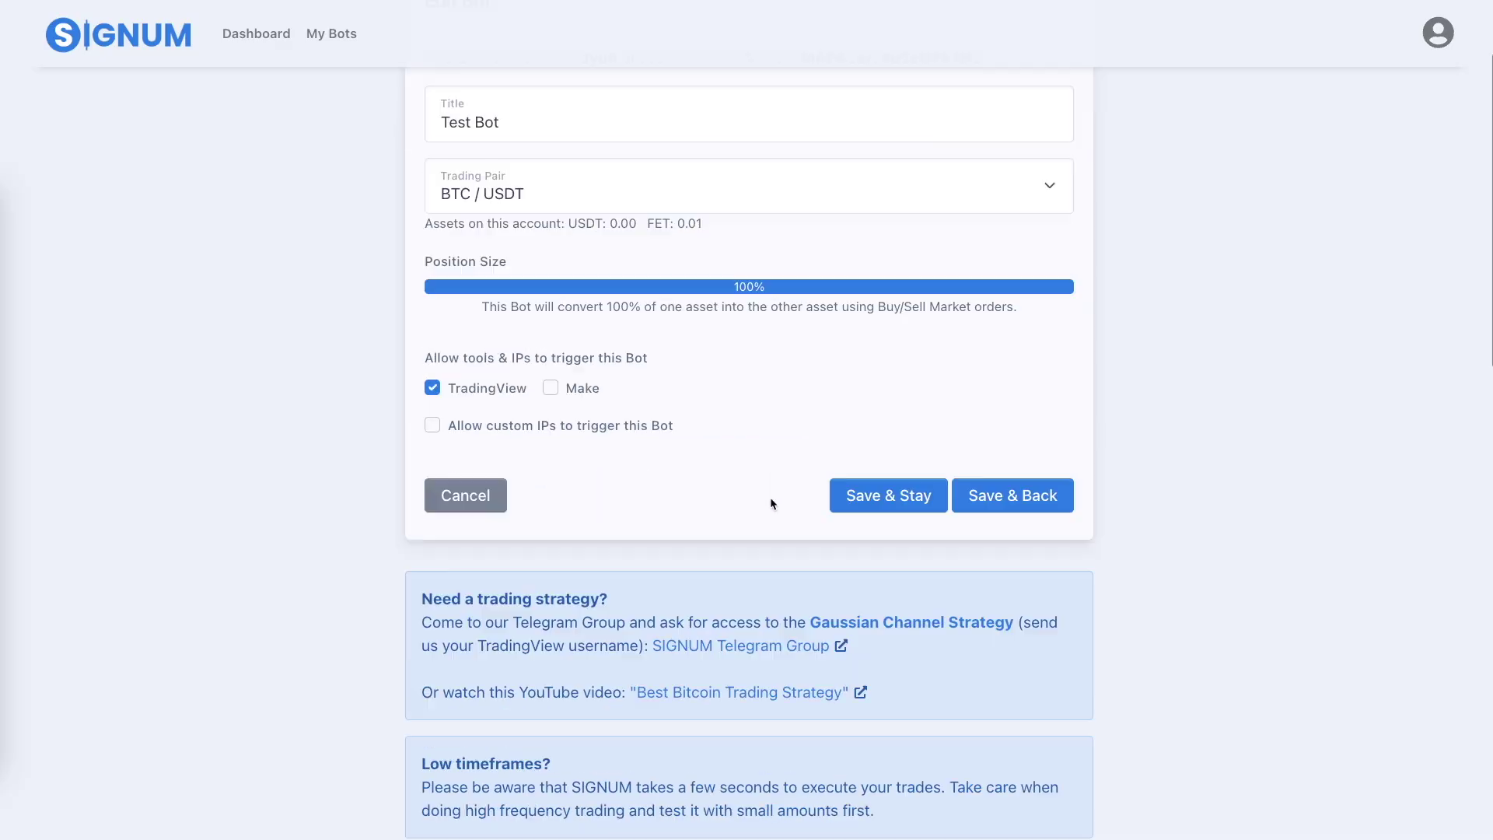
{"action": "scroll", "coordinate": [771, 504], "scroll_direction": "down", "scroll_amount": 8}
{"action": "left_click", "coordinate": [758, 362]}
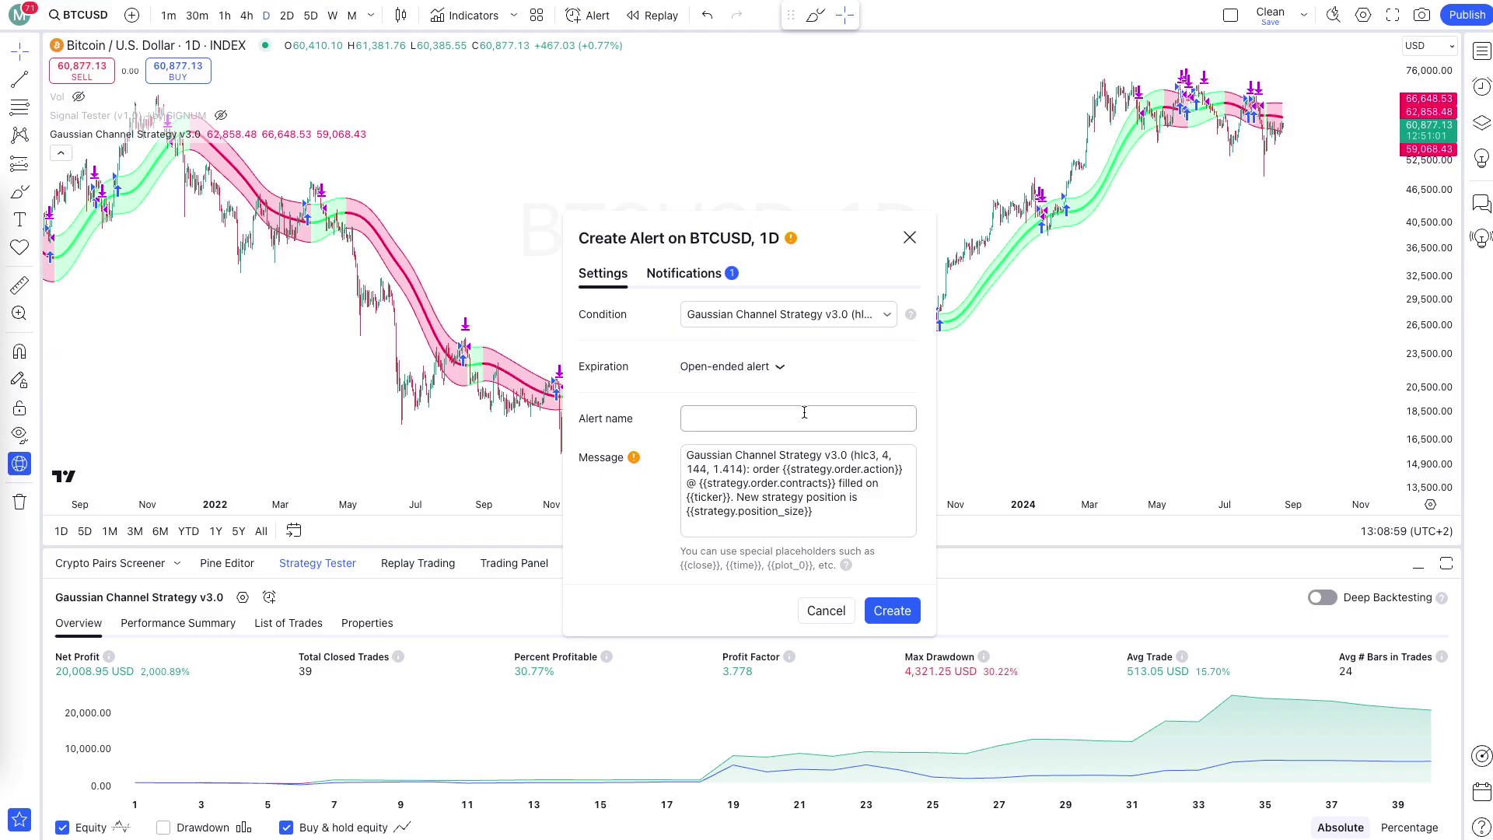
{"action": "type", "text": "Test Bot (SIGNUM -> Bybit)"}
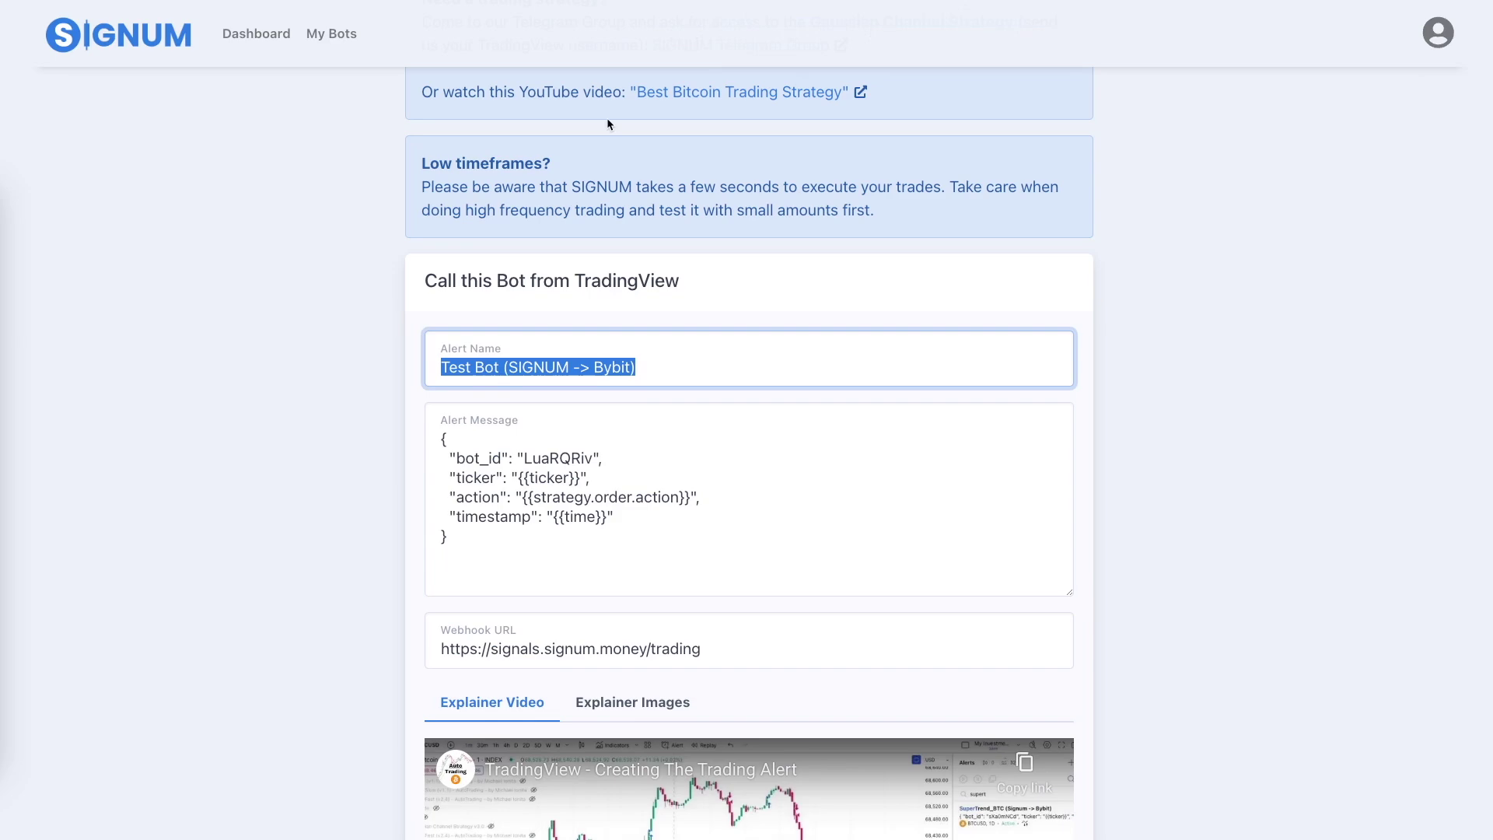
{"action": "left_click", "coordinate": [737, 527]}
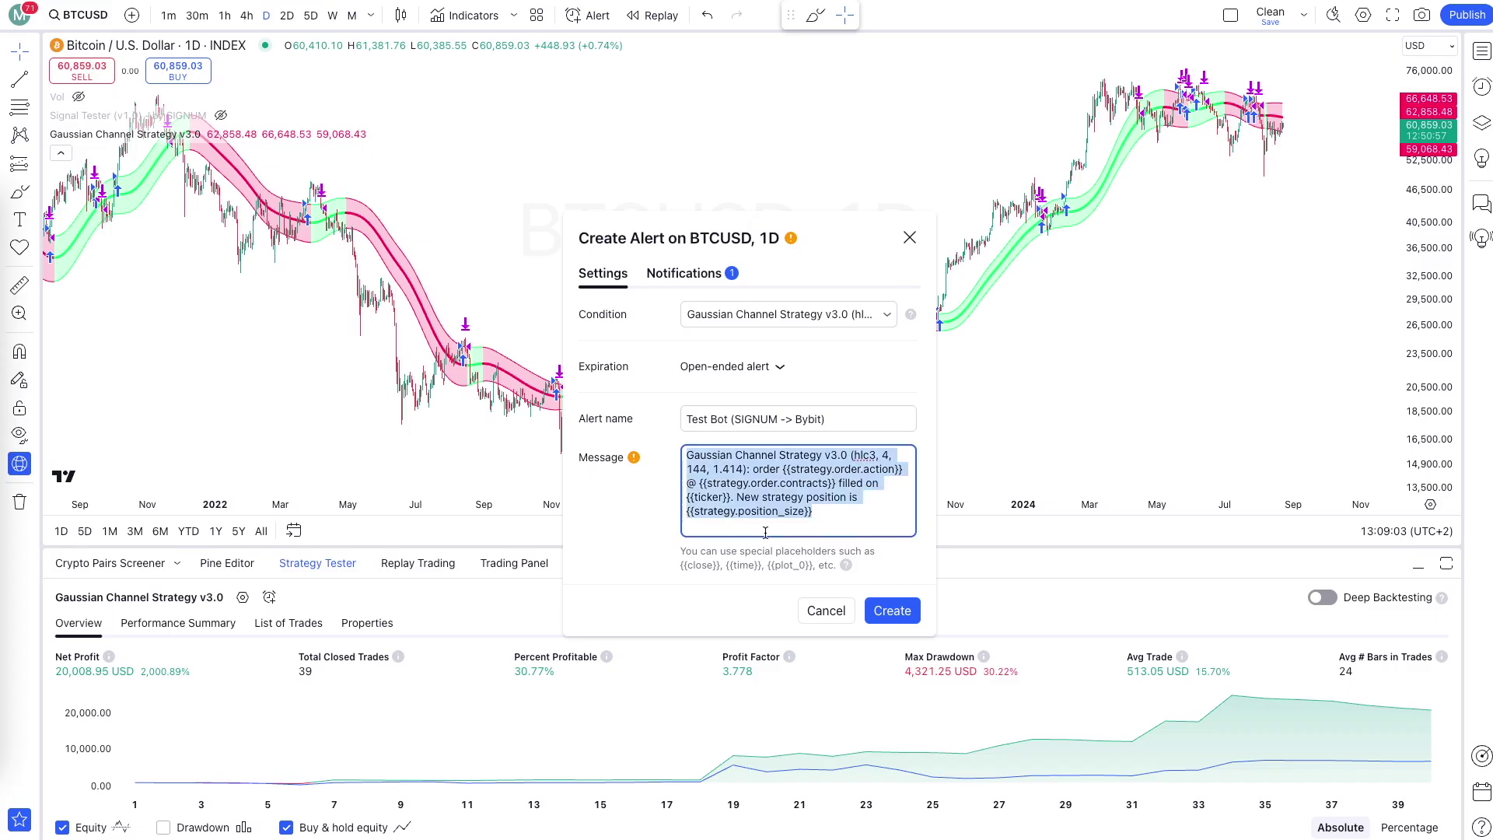
{"action": "type", "text": "{   \"bot_id\": \"LuaRQRiv\",   \"ticker\": \"{{ticker}}\",   \"action\": \"{{strategy.order.action}}\",   \"timestamp\": \"{{time}}\" }"}
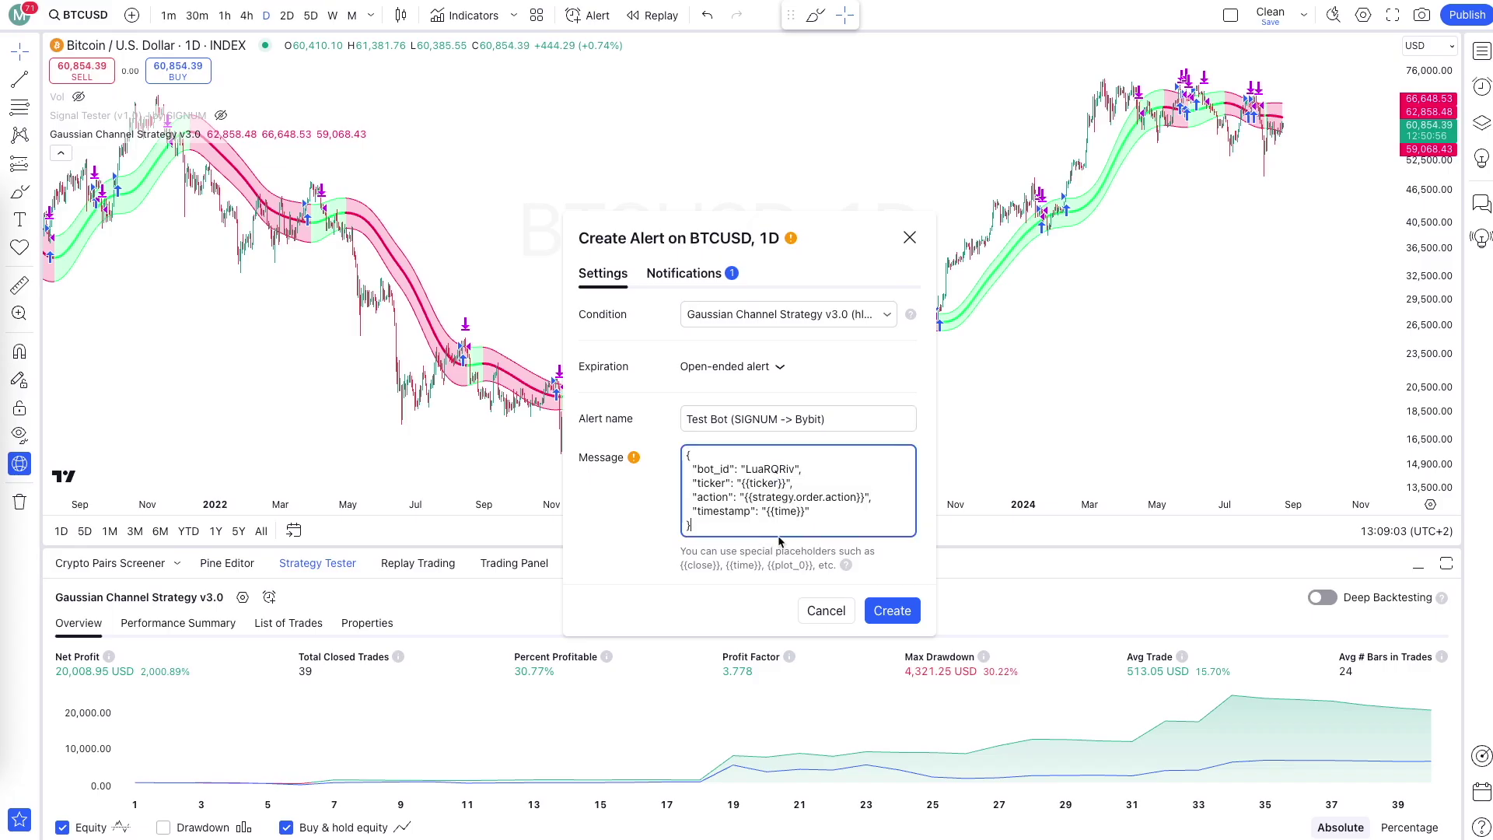
{"action": "left_click", "coordinate": [688, 274]}
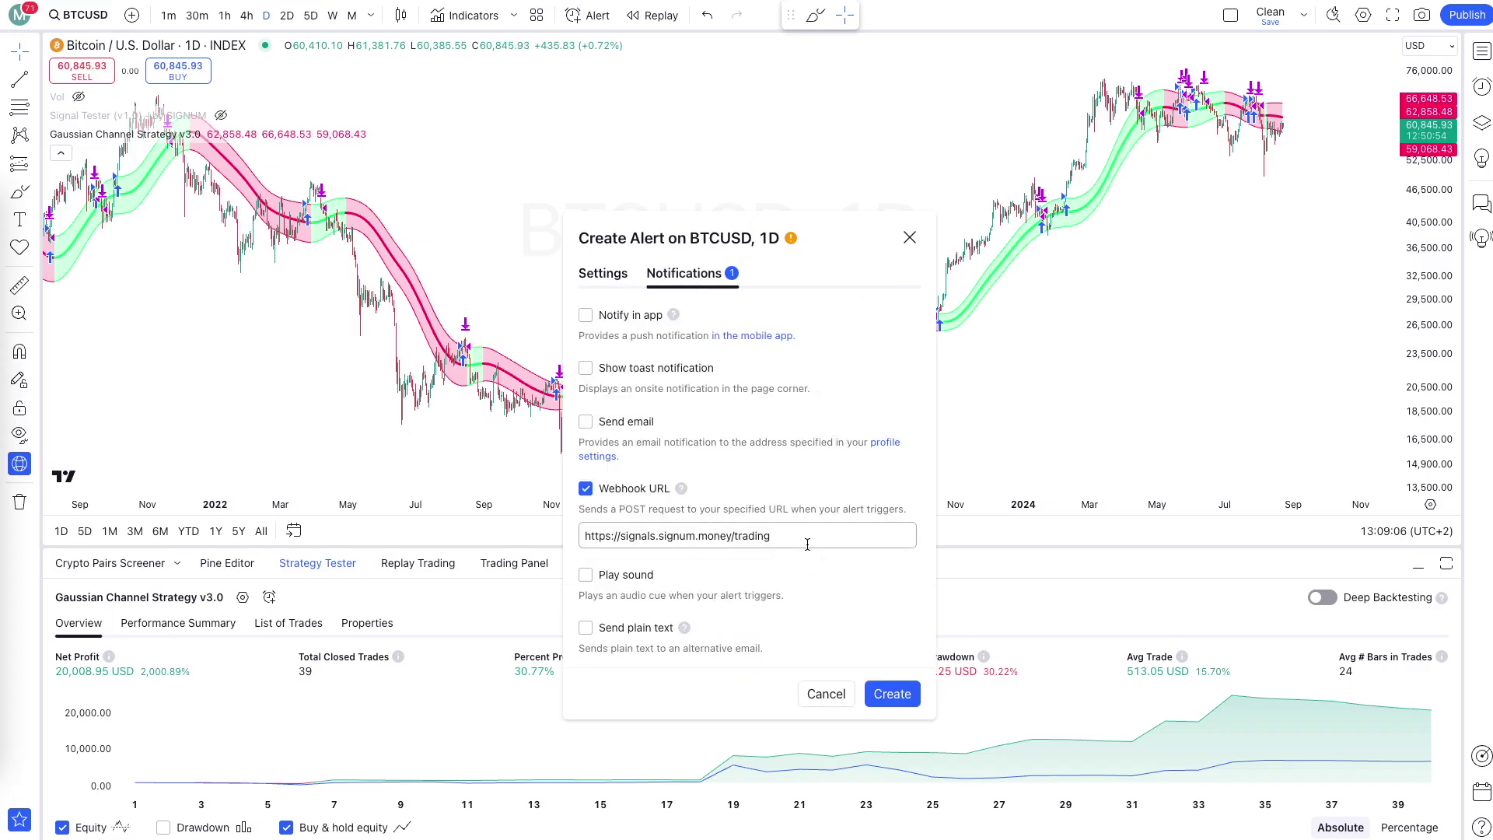
{"action": "left_click", "coordinate": [893, 694]}
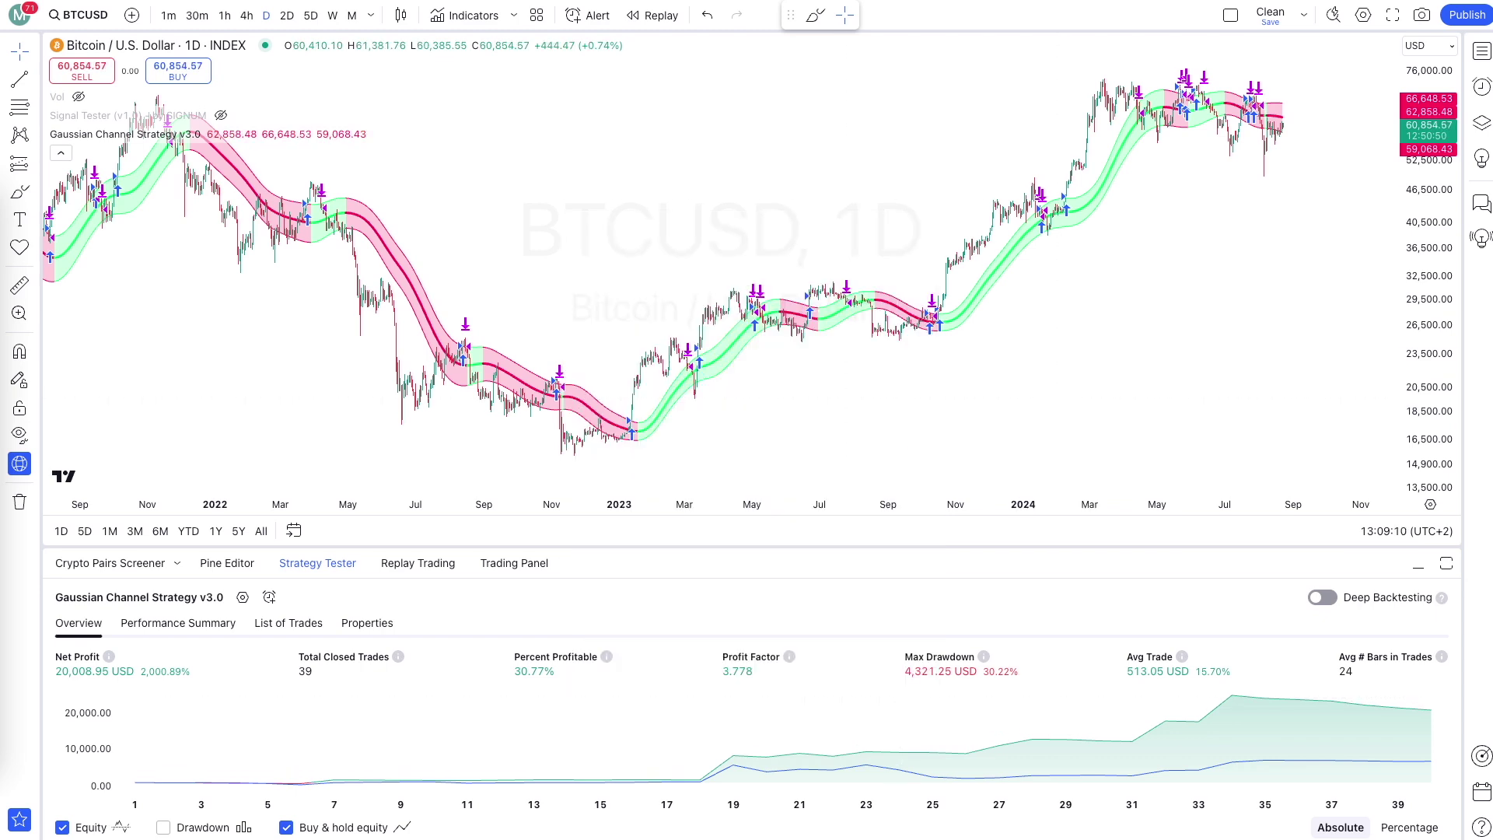
Review the account's asset balances on the SIGNUM bot page.
{"action": "left_click", "coordinate": [560, 2]}
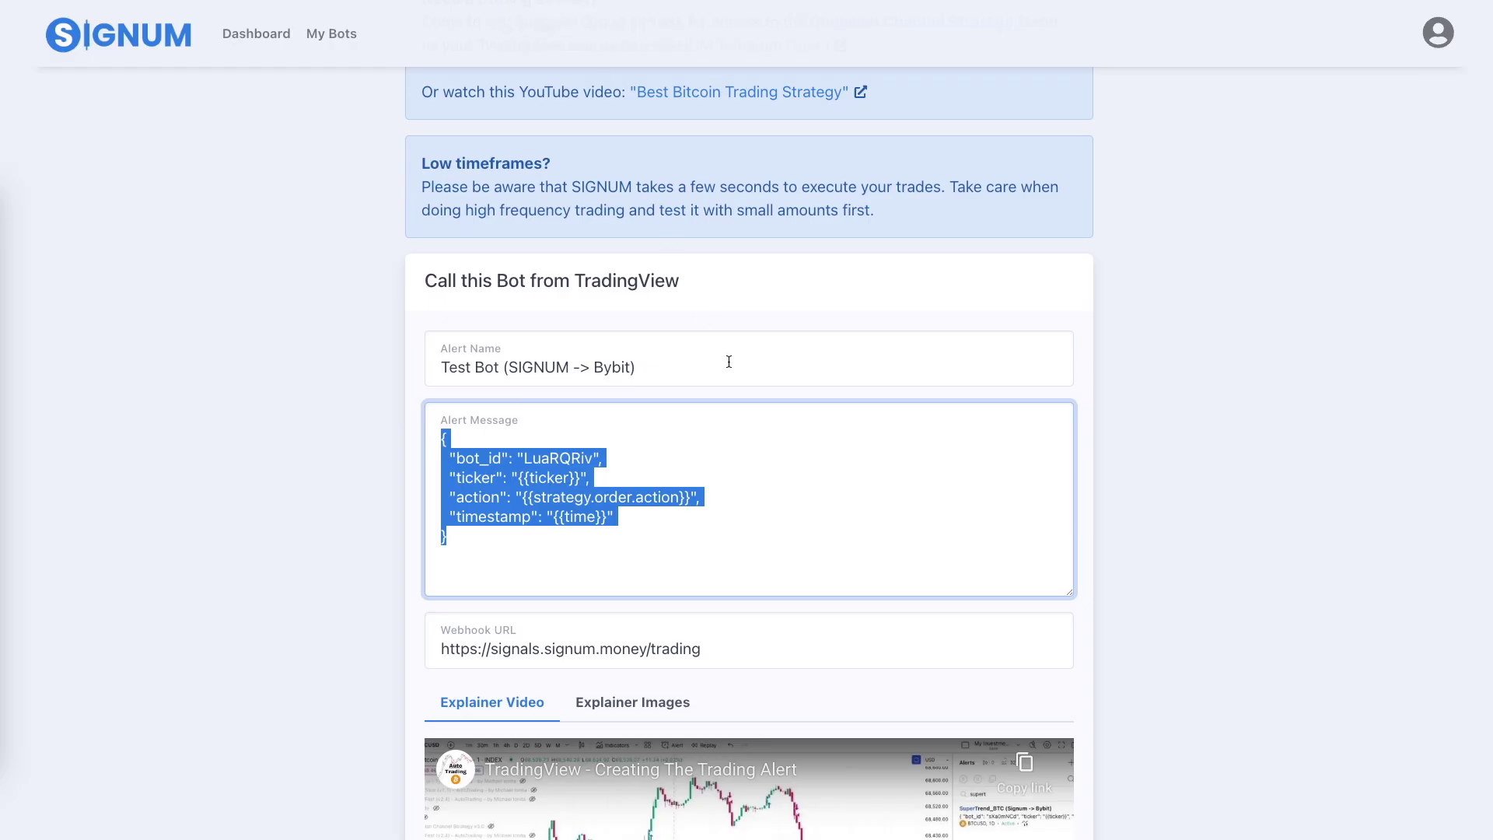
{"action": "left_click", "coordinate": [728, 362]}
{"action": "scroll", "coordinate": [729, 361], "scroll_direction": "up", "scroll_amount": 10}
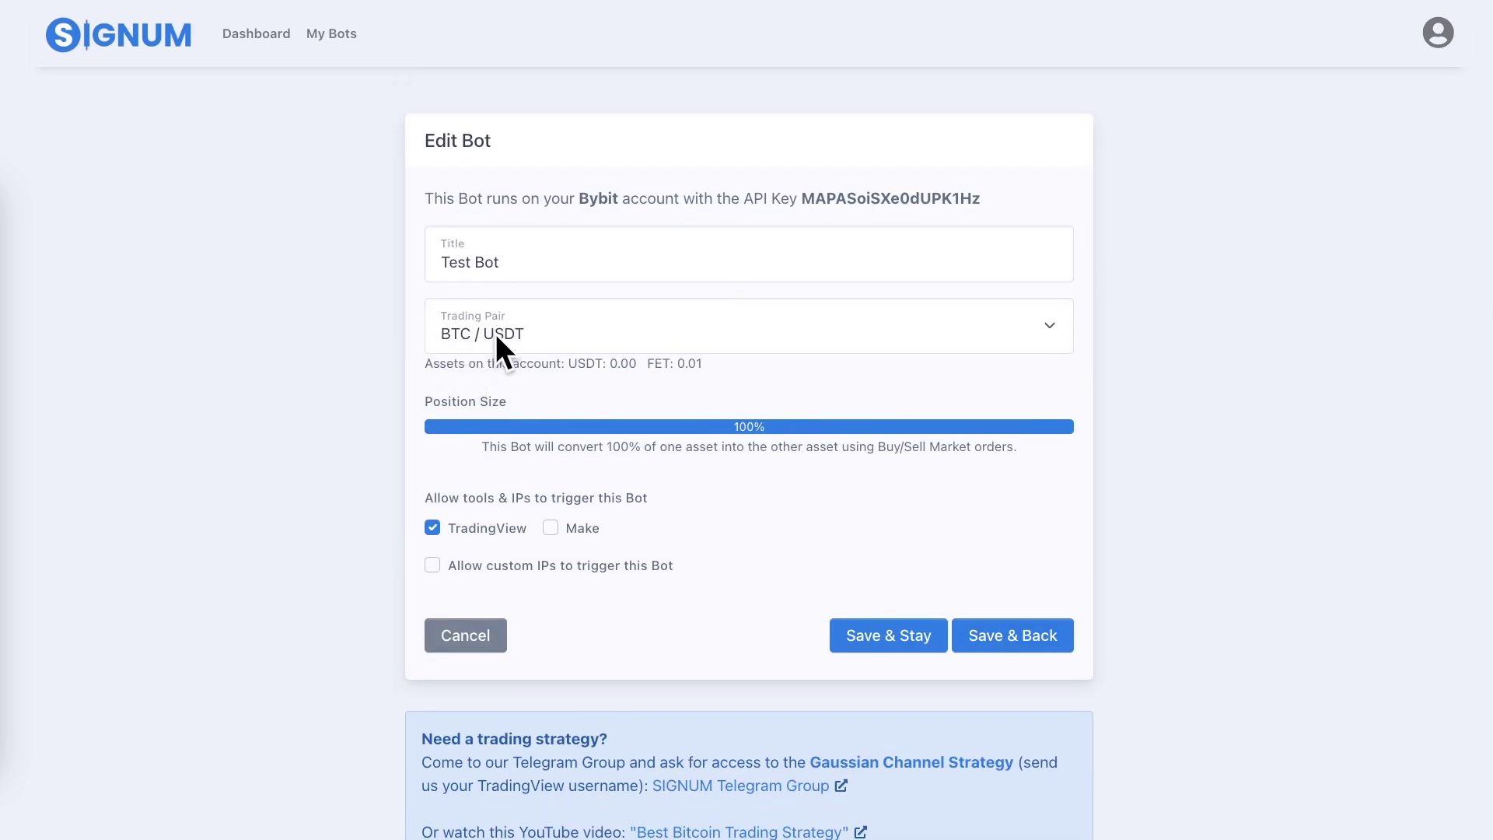
{"action": "left_click_drag", "start_coordinate": [741, 365], "coordinate": [576, 367]}
{"action": "left_click", "coordinate": [582, 369]}
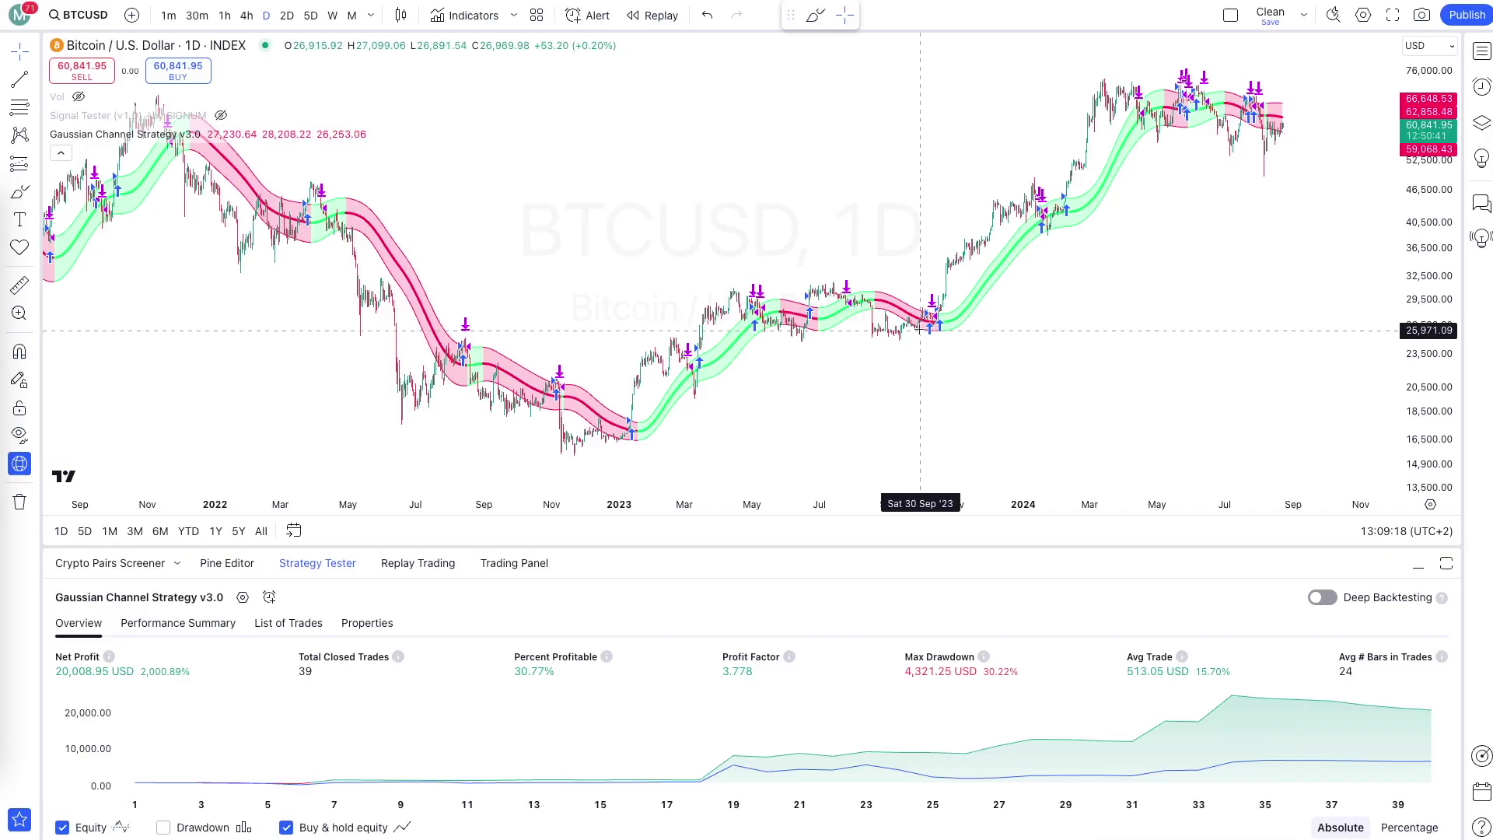
Circle the late-July sell signal candles freehand, then undo the circle.
{"action": "scroll", "coordinate": [821, 291], "scroll_direction": "up", "scroll_amount": 10}
{"action": "scroll", "coordinate": [821, 291], "scroll_direction": "up", "scroll_amount": 5}
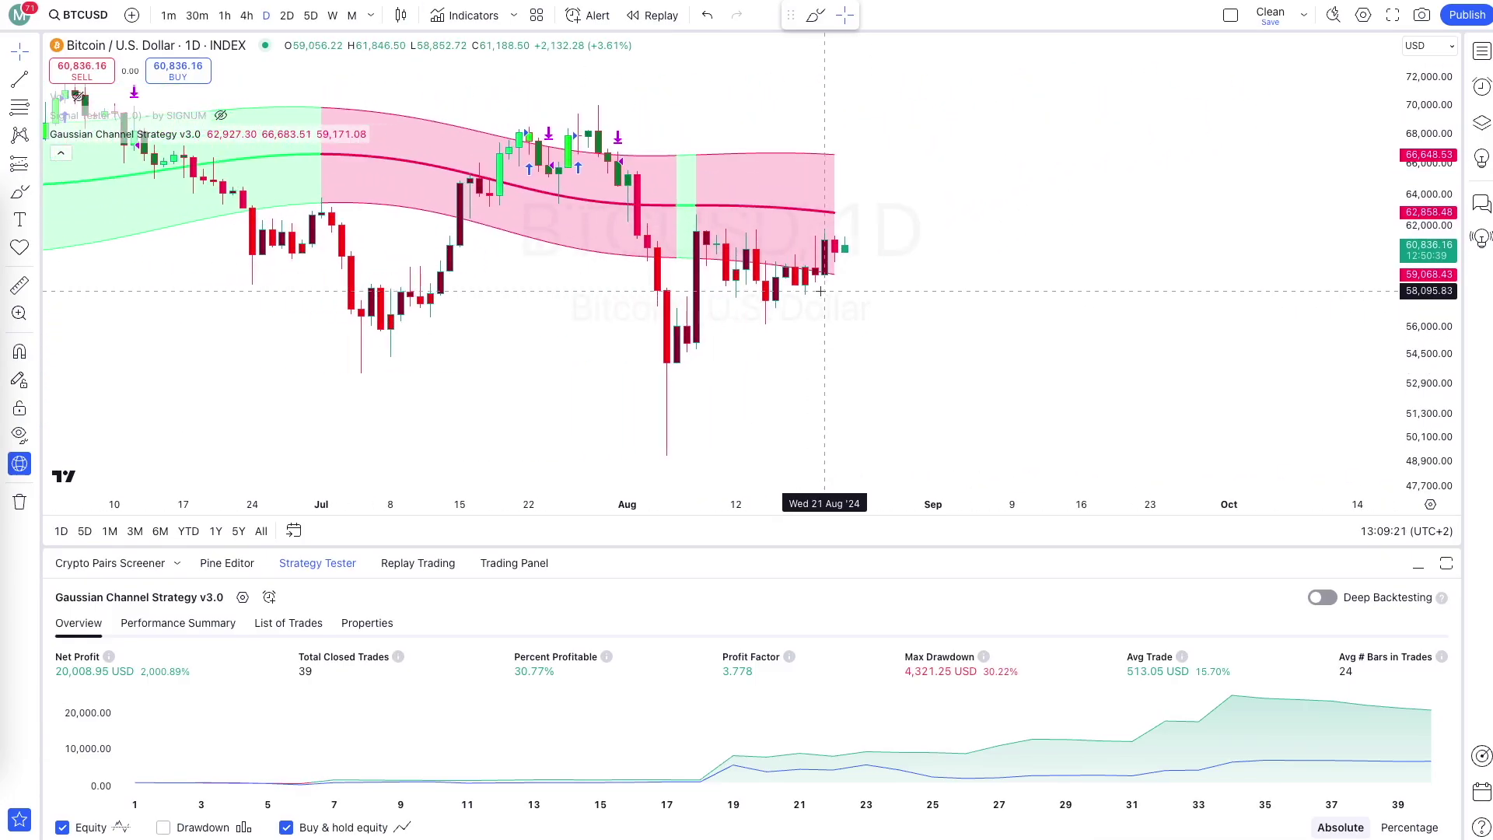
{"action": "mouse_move", "coordinate": [686, 171]}
{"action": "left_mouse_down"}
{"action": "mouse_move", "coordinate": [671, 136]}
{"action": "mouse_move", "coordinate": [679, 180]}
{"action": "mouse_move", "coordinate": [711, 152]}
{"action": "mouse_move", "coordinate": [686, 124]}
{"action": "left_mouse_up"}
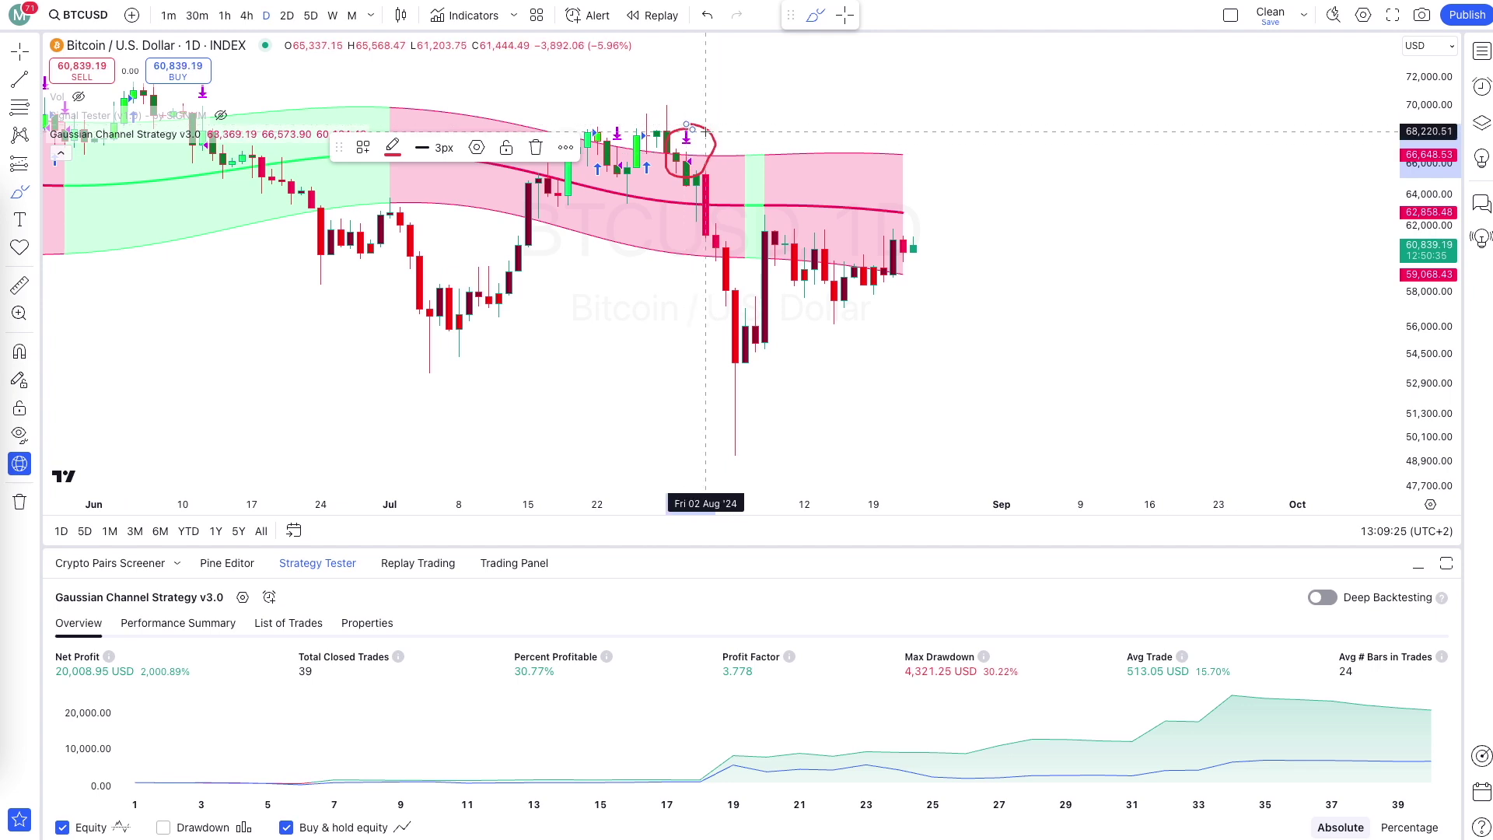
{"action": "key", "text": "ctrl+z"}
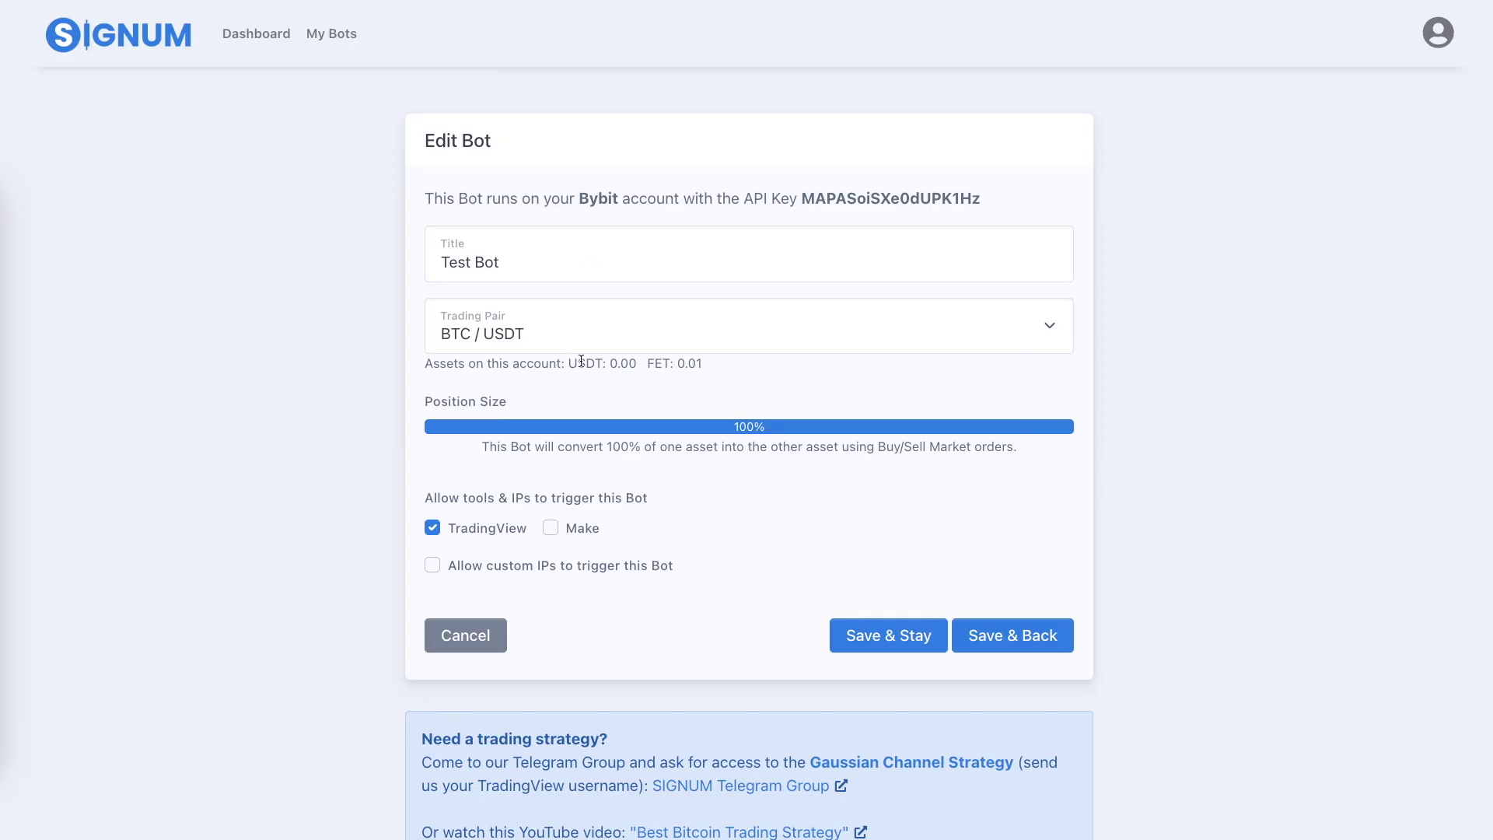
Check the USDT balance of 0.00 and turn off freehand drawing mode.
{"action": "left_click_drag", "start_coordinate": [567, 364], "coordinate": [635, 366]}
{"action": "left_click", "coordinate": [627, 380]}
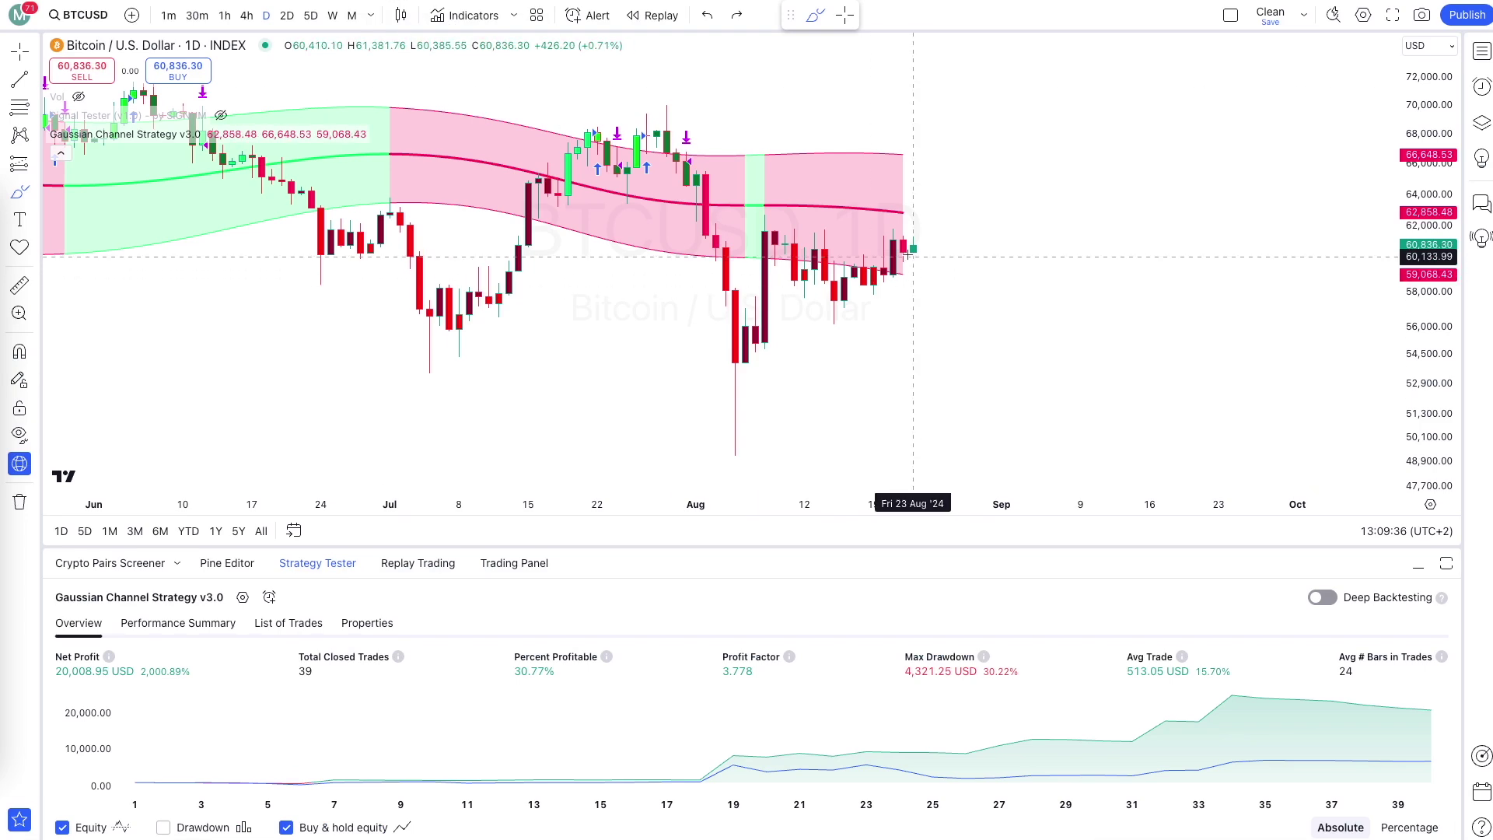
{"action": "scroll", "coordinate": [930, 221], "scroll_direction": "down", "scroll_amount": 2}
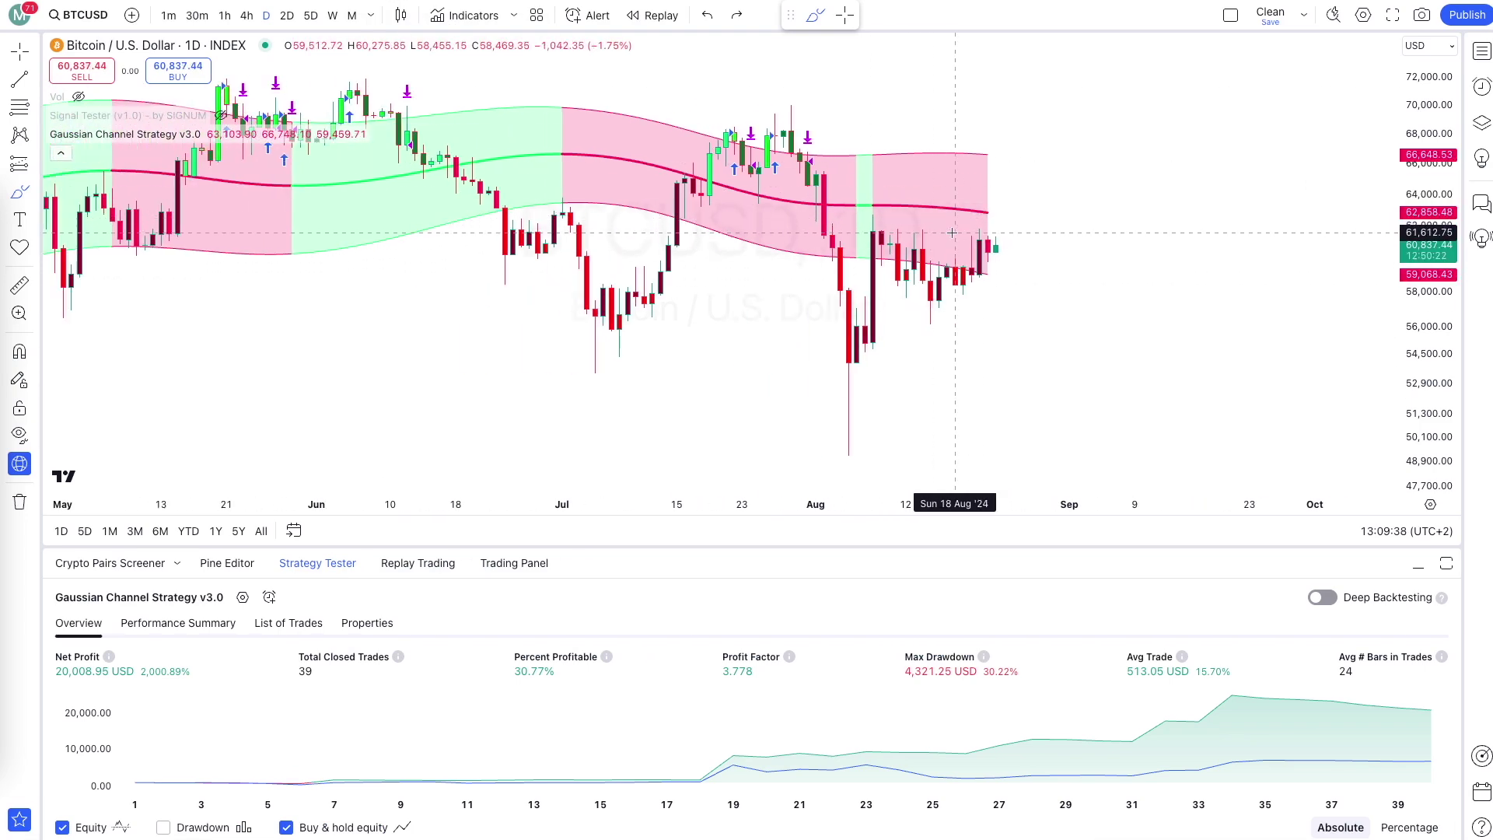
{"action": "left_click", "coordinate": [834, 20]}
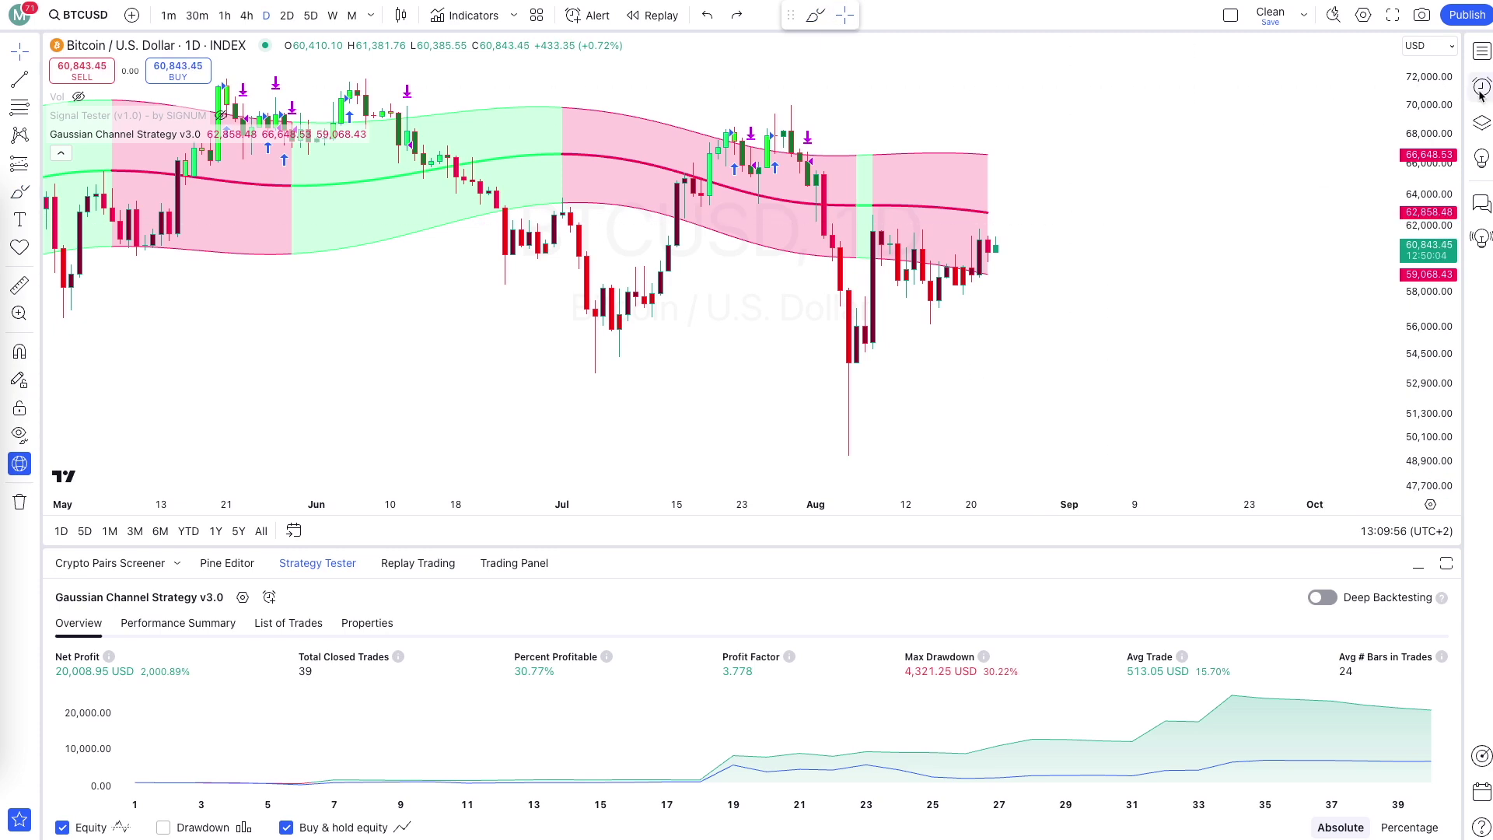
Show the alerts list and view the active Test Bot (SIGNUM -> Bybit) alert on BTCUSD, 1D.
{"action": "left_click", "coordinate": [1482, 86]}
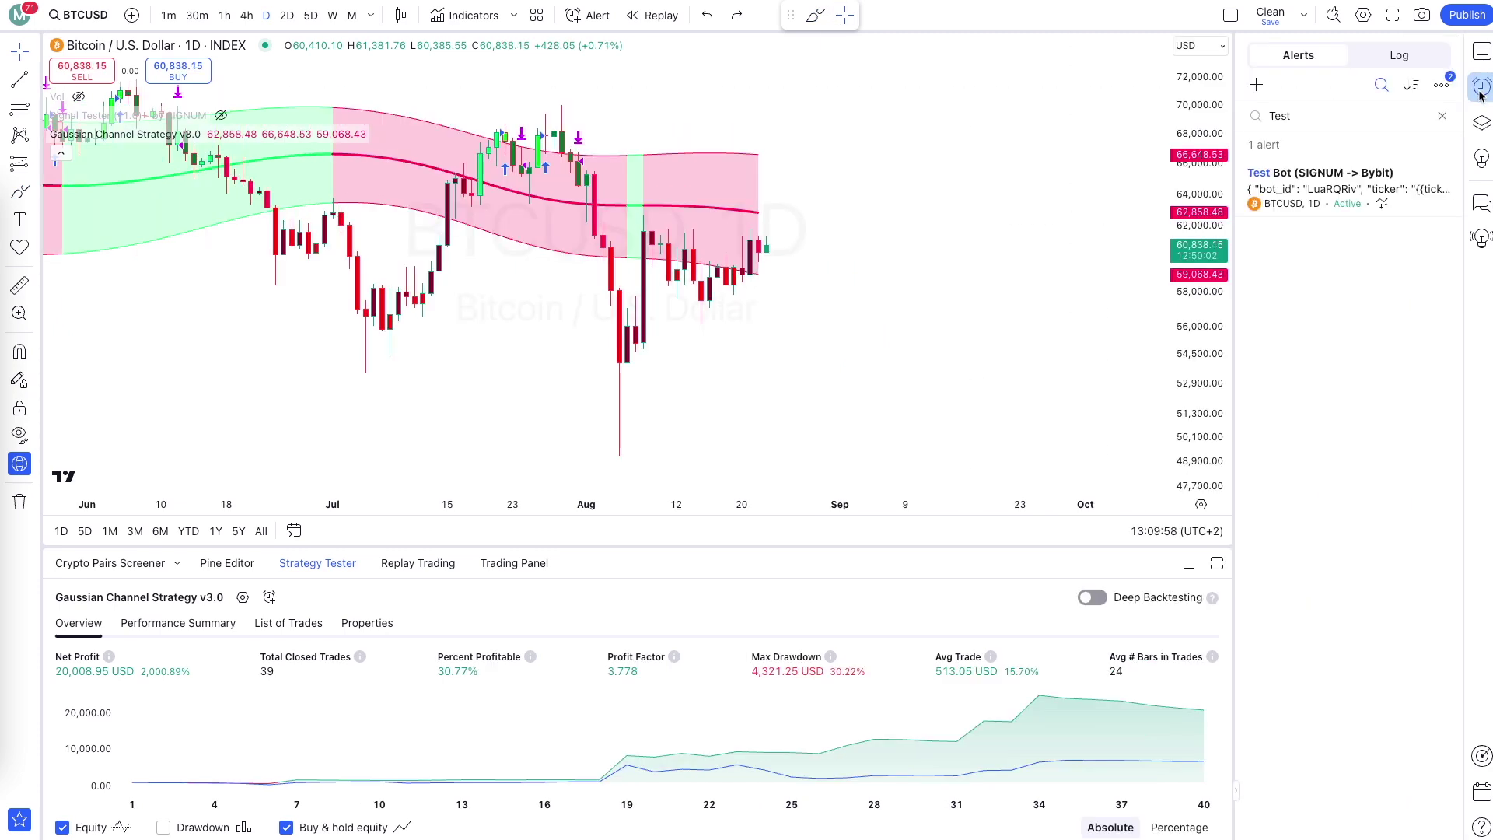
{"action": "mouse_move", "coordinate": [1339, 190]}
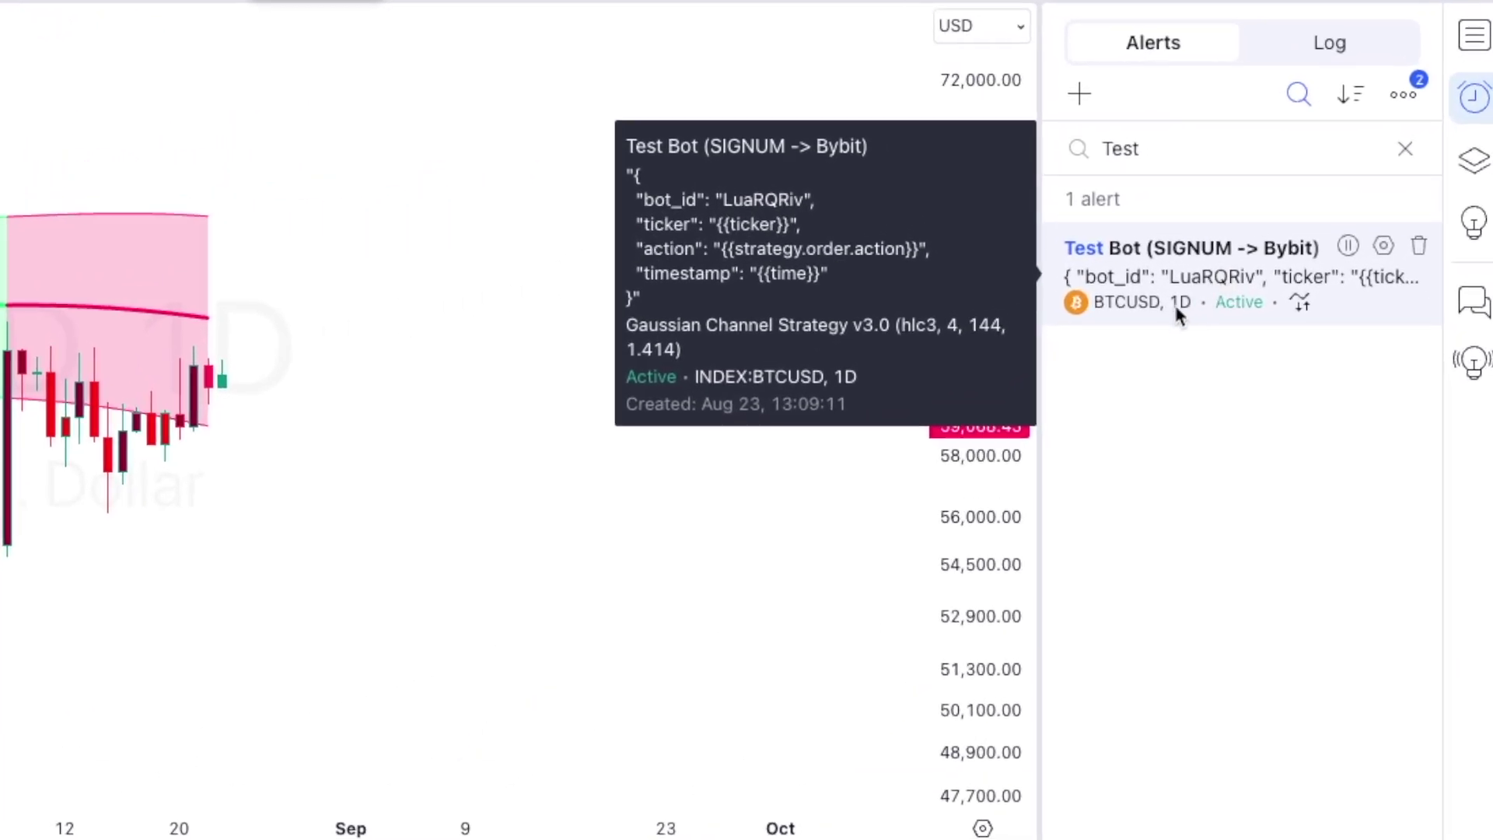
{"action": "left_click", "coordinate": [1178, 308]}
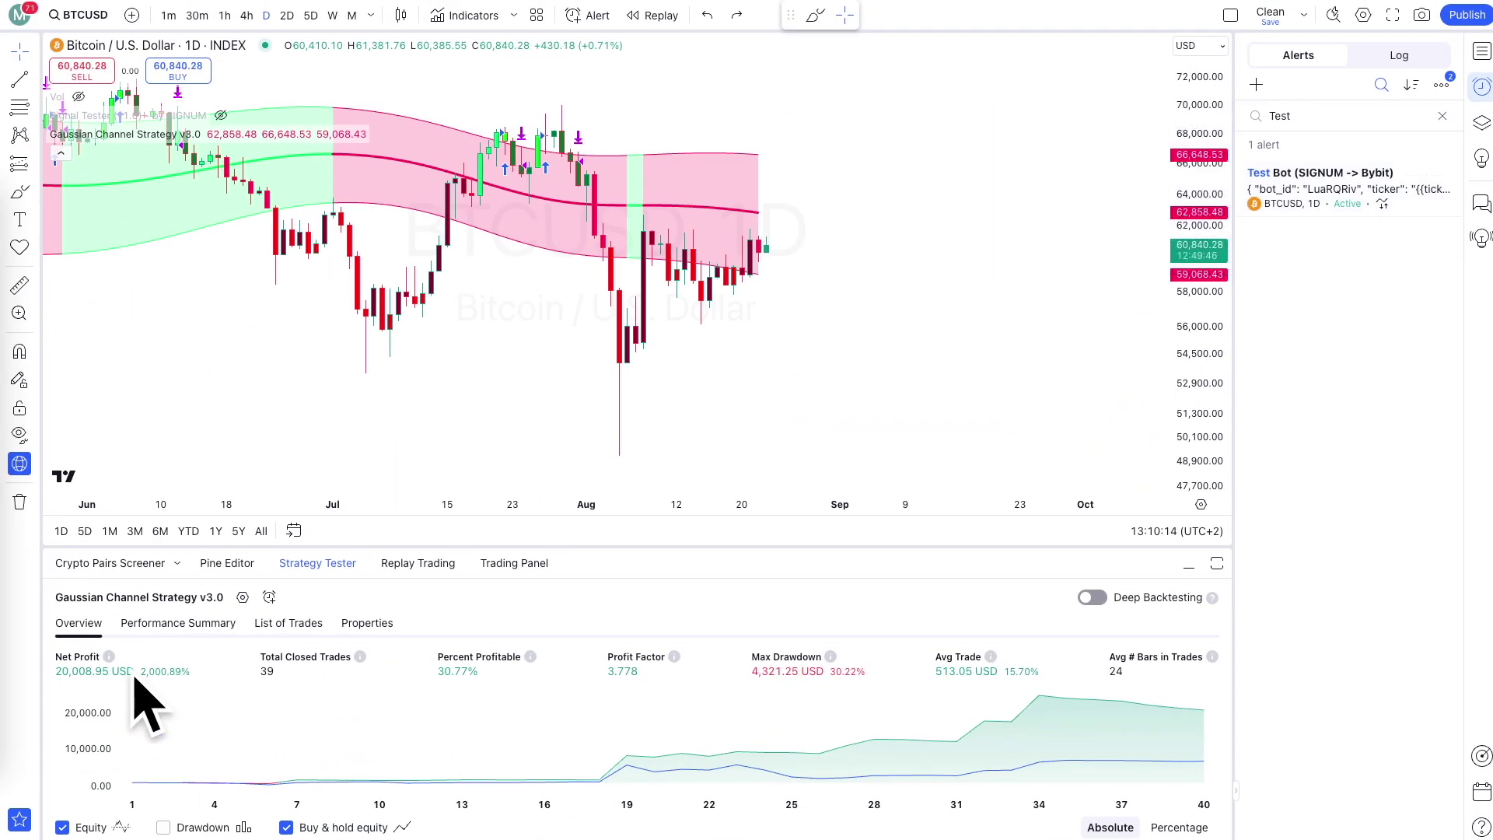
Switch BTCUSD to 1-minute candles and toggle both strategies, leaving Gaussian Channel visible.
{"action": "left_click", "coordinate": [169, 16]}
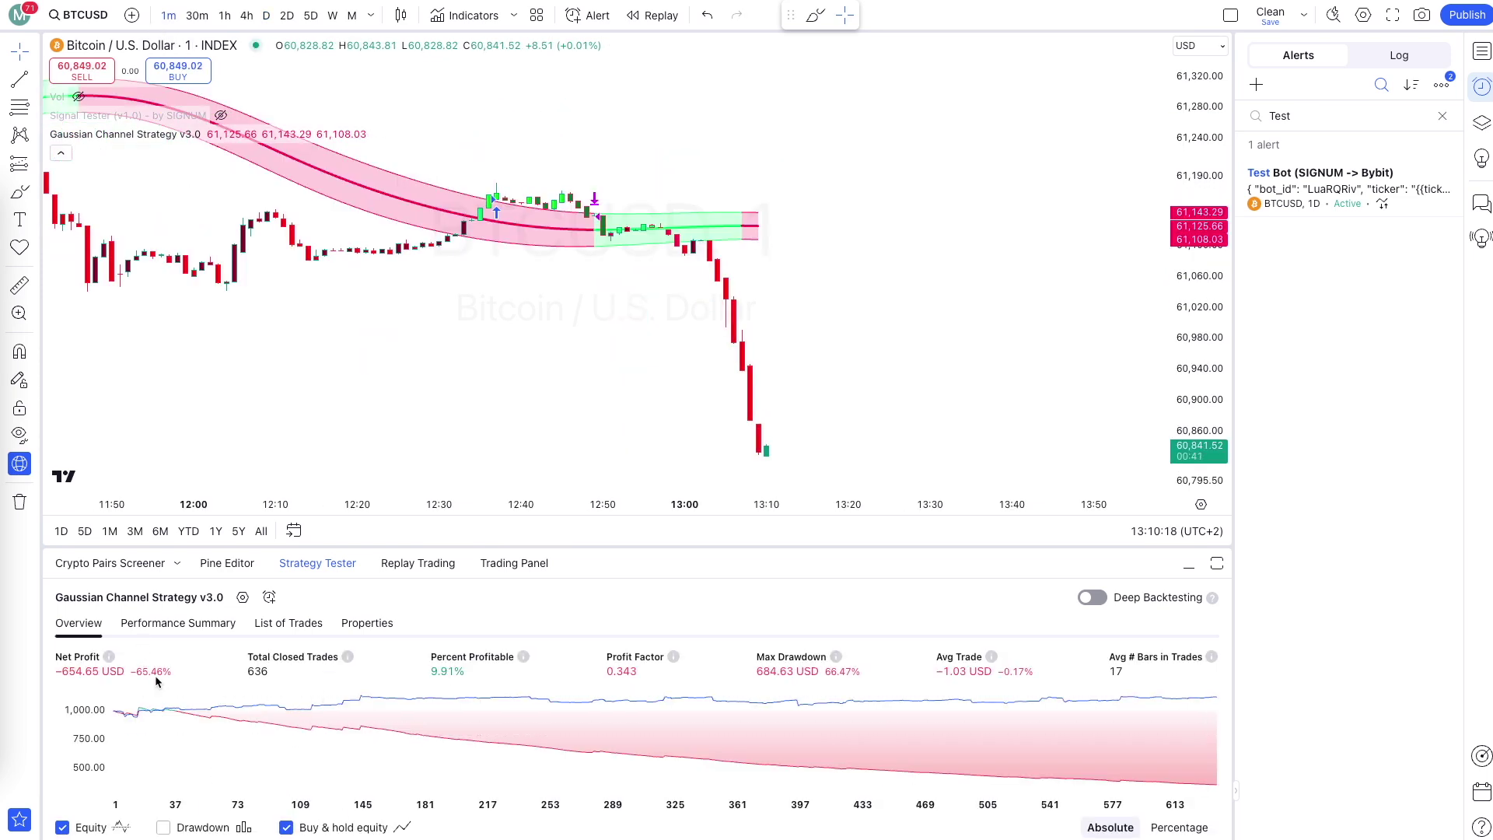
{"action": "scroll", "coordinate": [778, 272], "scroll_direction": "down", "scroll_amount": 5}
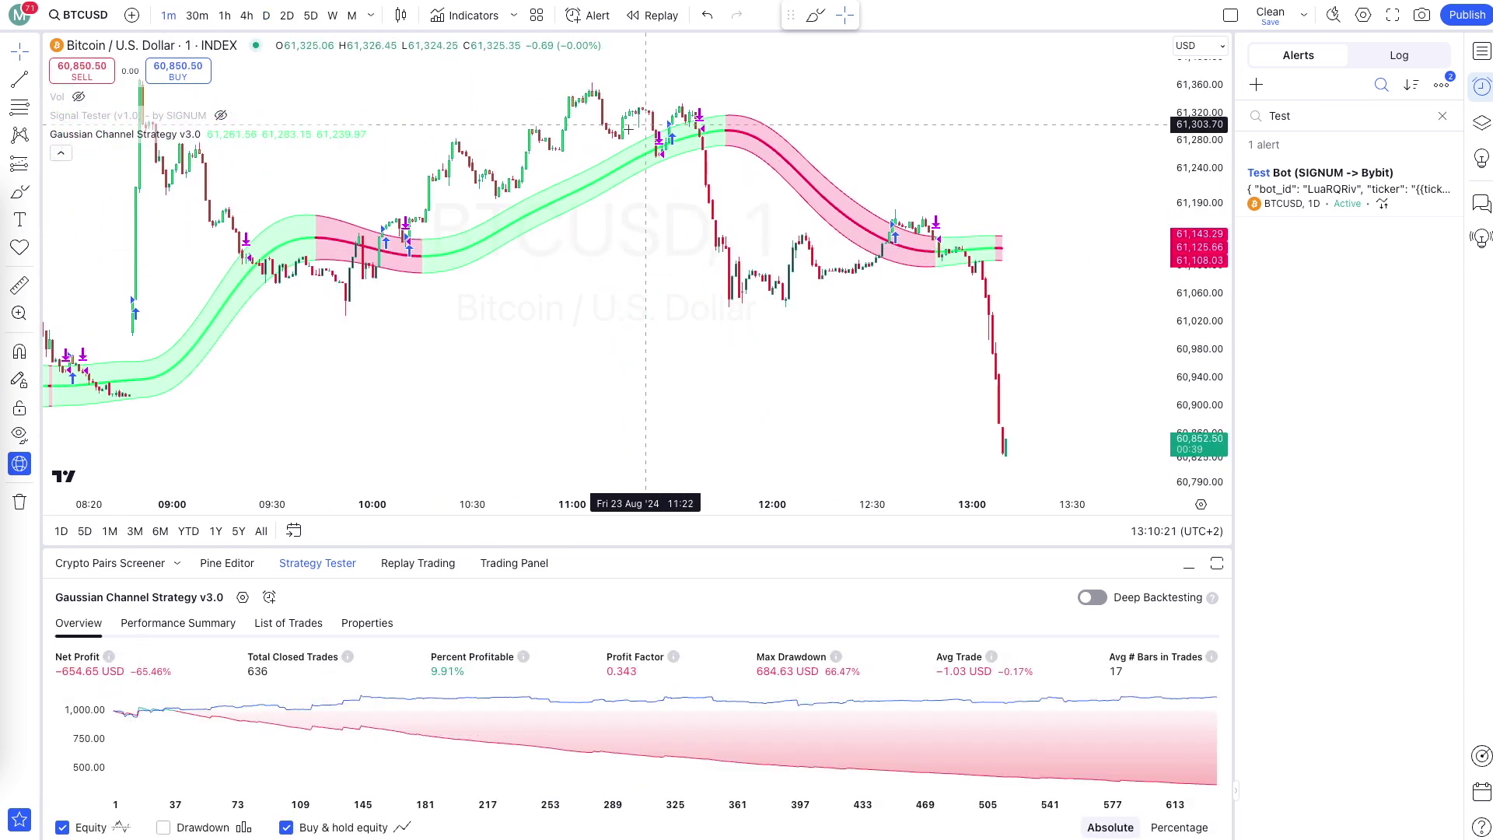
{"action": "scroll", "coordinate": [884, 286], "scroll_direction": "up", "scroll_amount": 2}
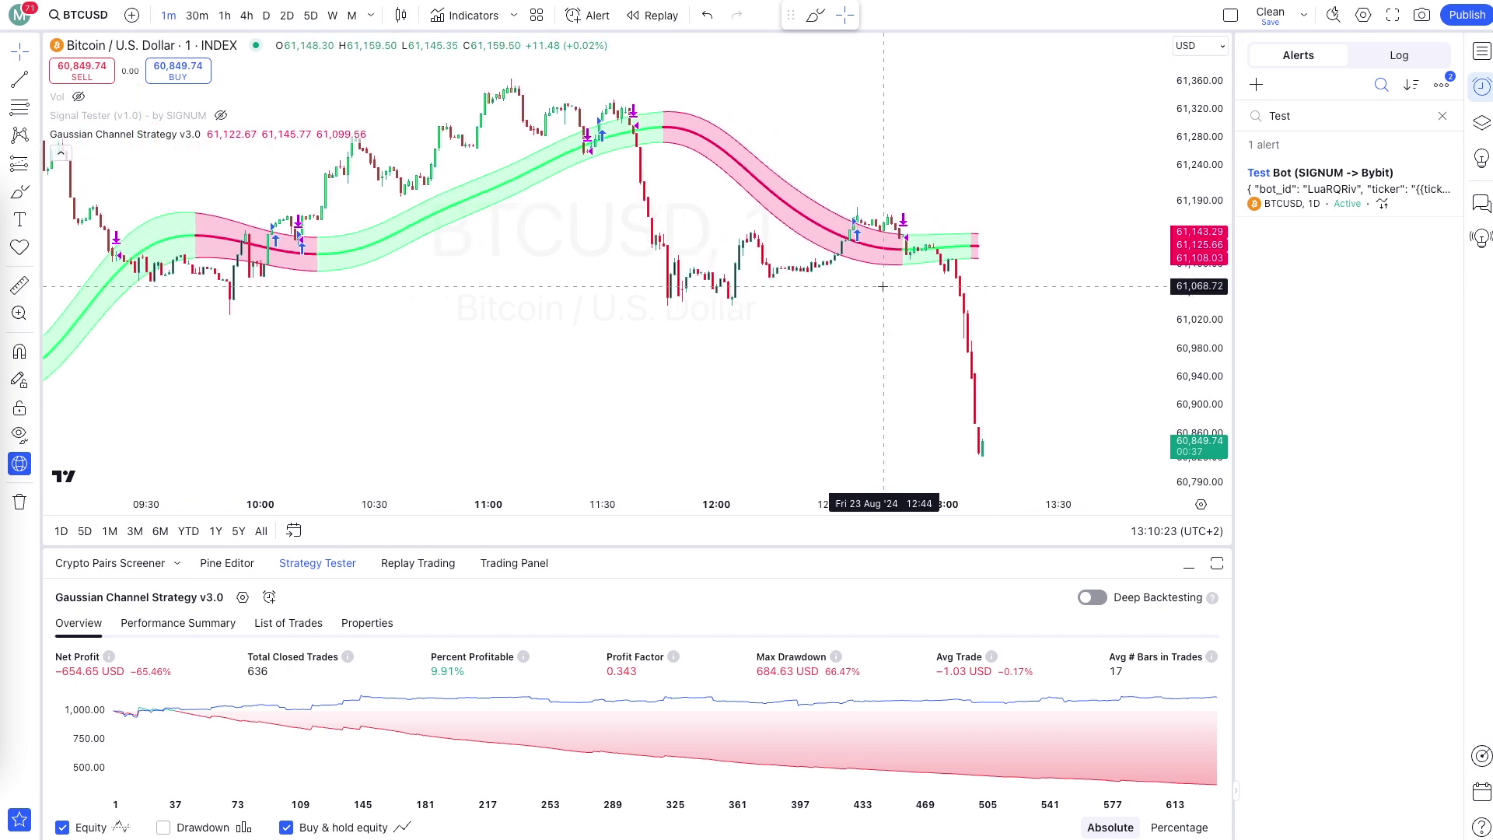
{"action": "scroll", "coordinate": [884, 286], "scroll_direction": "up", "scroll_amount": 2}
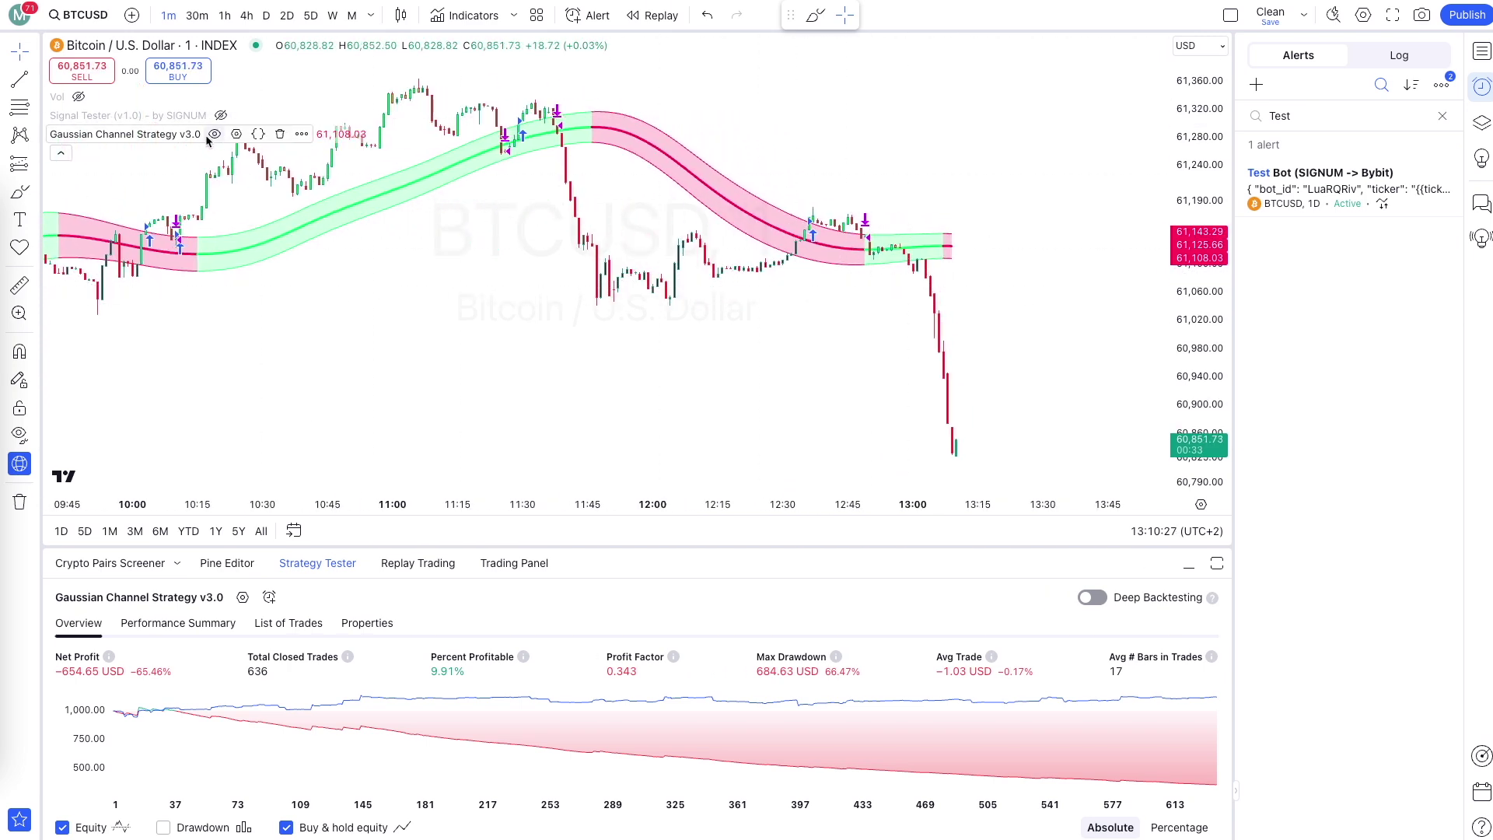
{"action": "left_click", "coordinate": [215, 134]}
{"action": "left_click", "coordinate": [220, 116]}
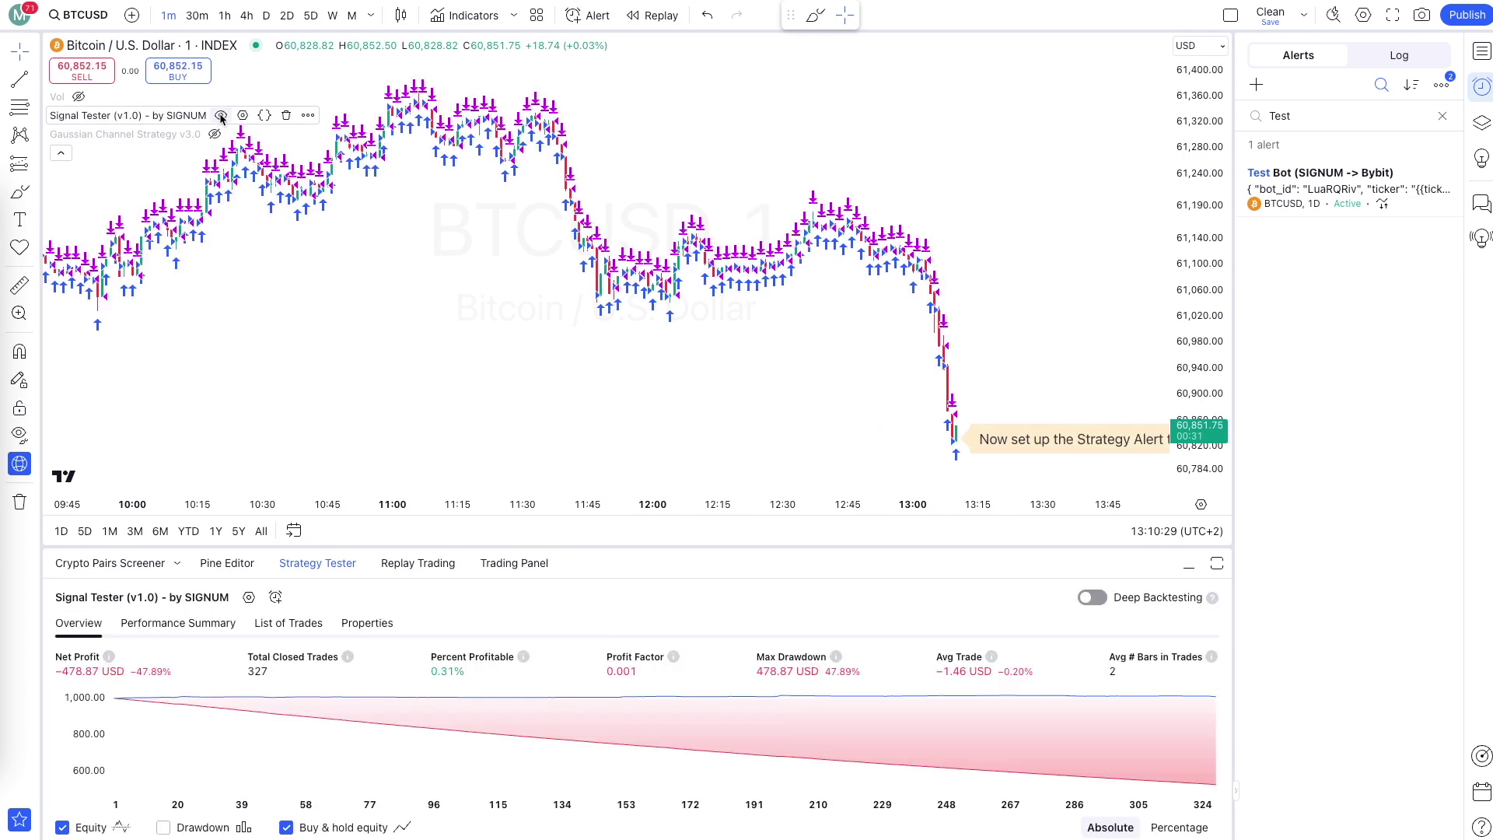
{"action": "left_click", "coordinate": [221, 116]}
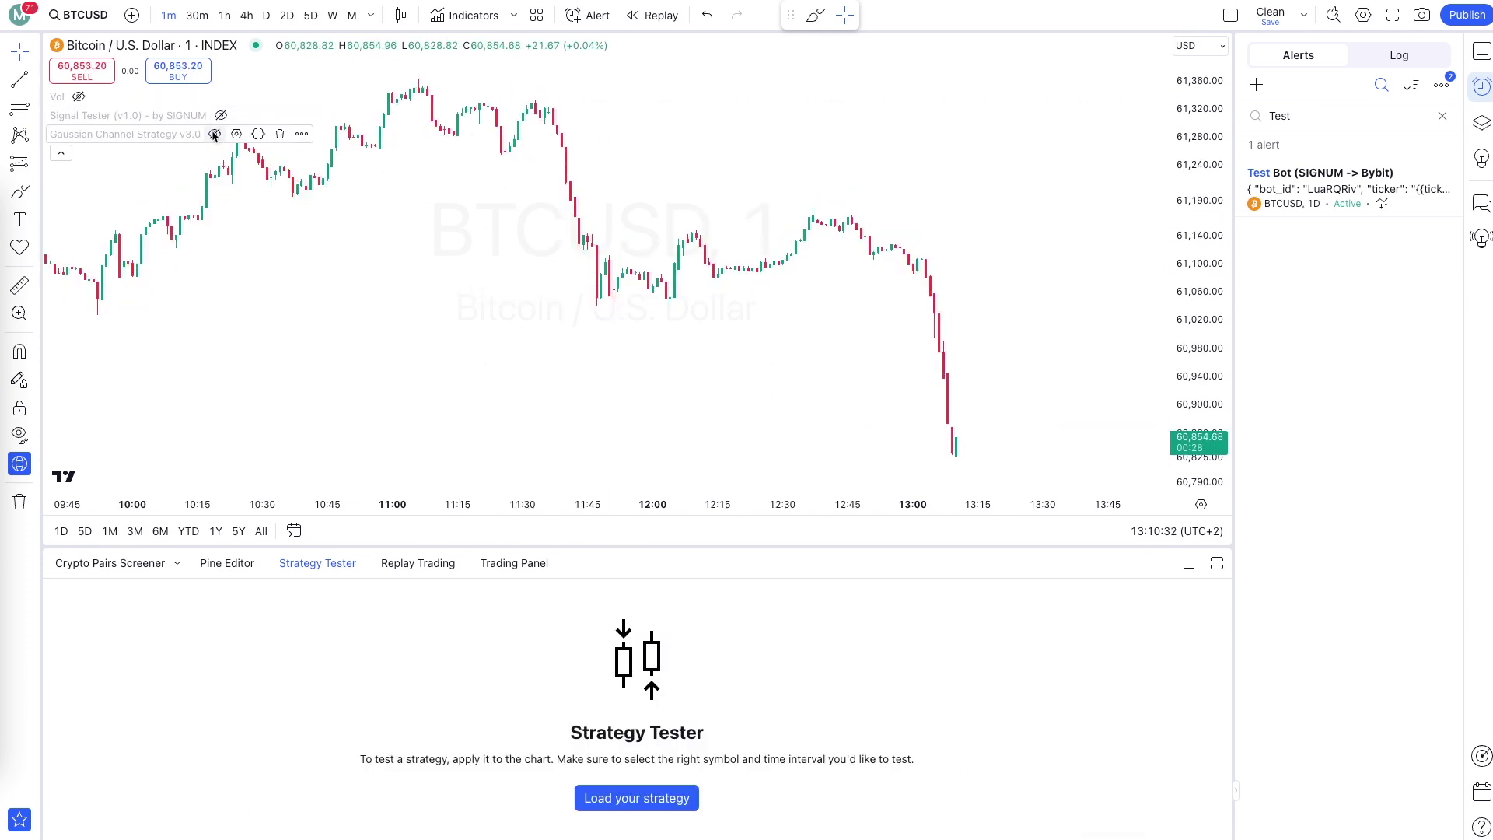
{"action": "left_click", "coordinate": [214, 134]}
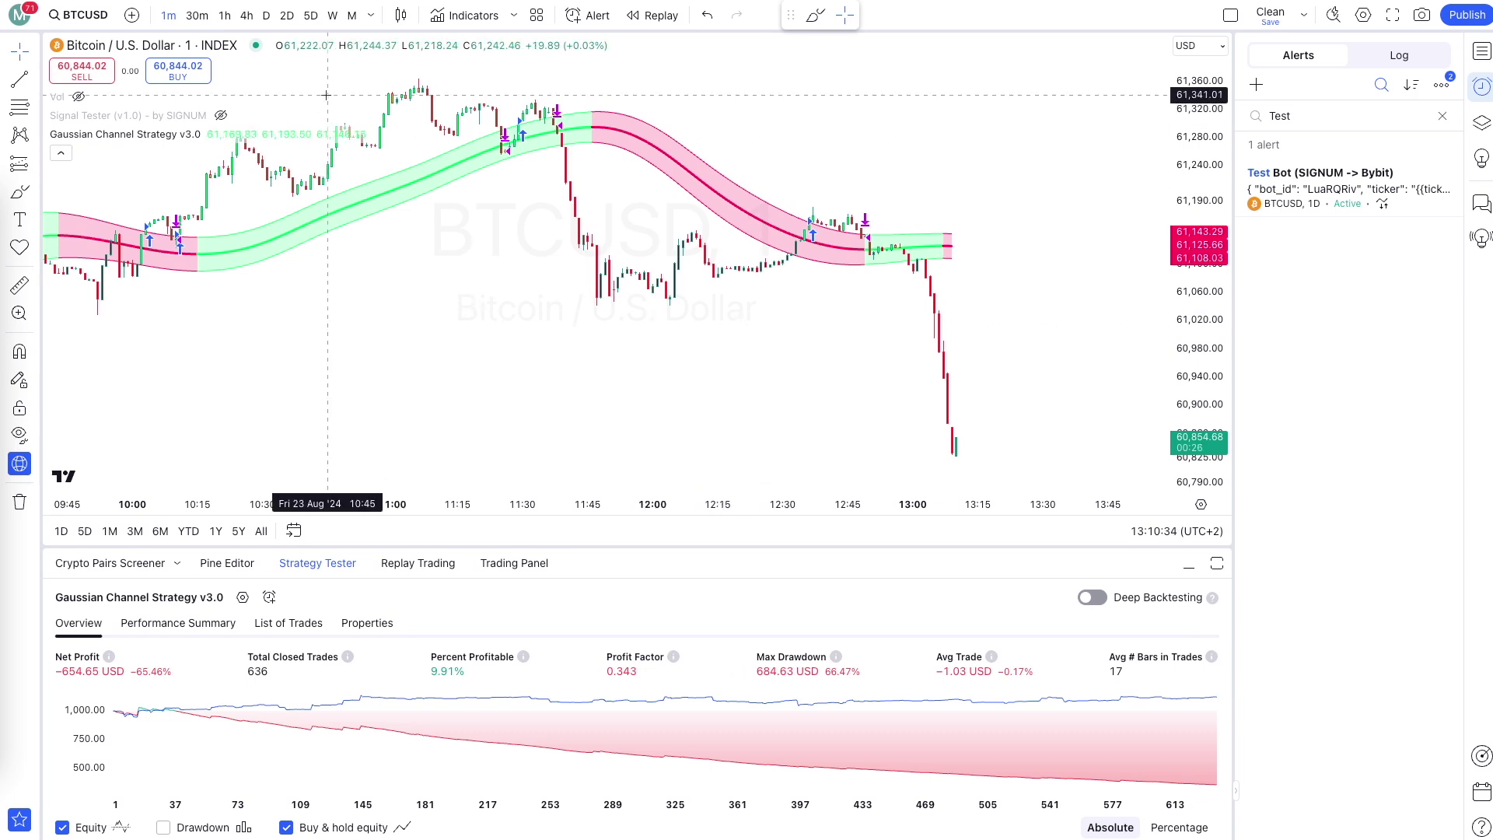
Cycle the chart through 1h, 4h, D, 2D and 5D intervals, ending on D.
{"action": "left_click", "coordinate": [226, 16]}
{"action": "left_click", "coordinate": [248, 16]}
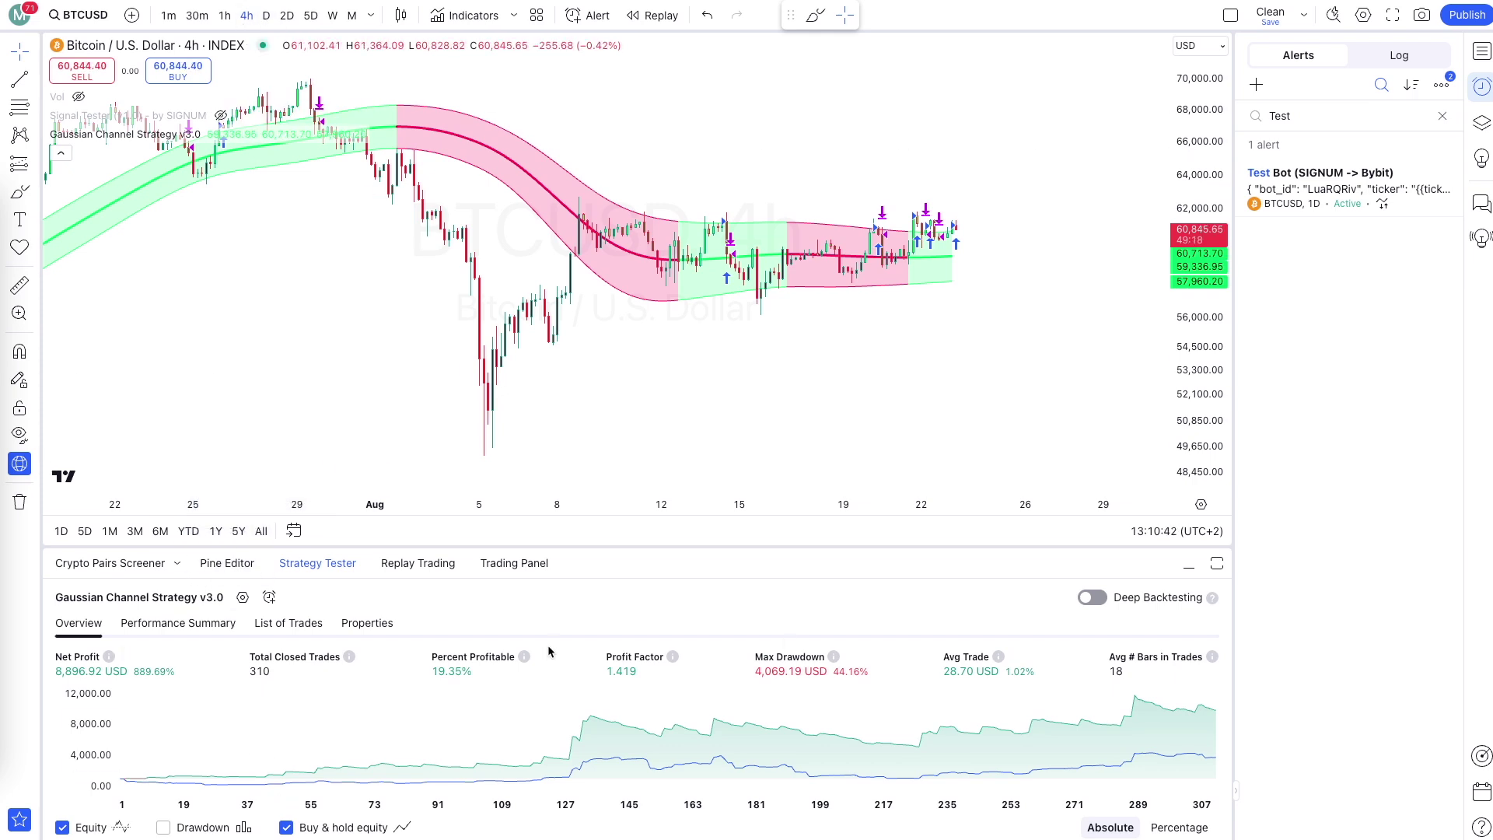
{"action": "left_click", "coordinate": [266, 16]}
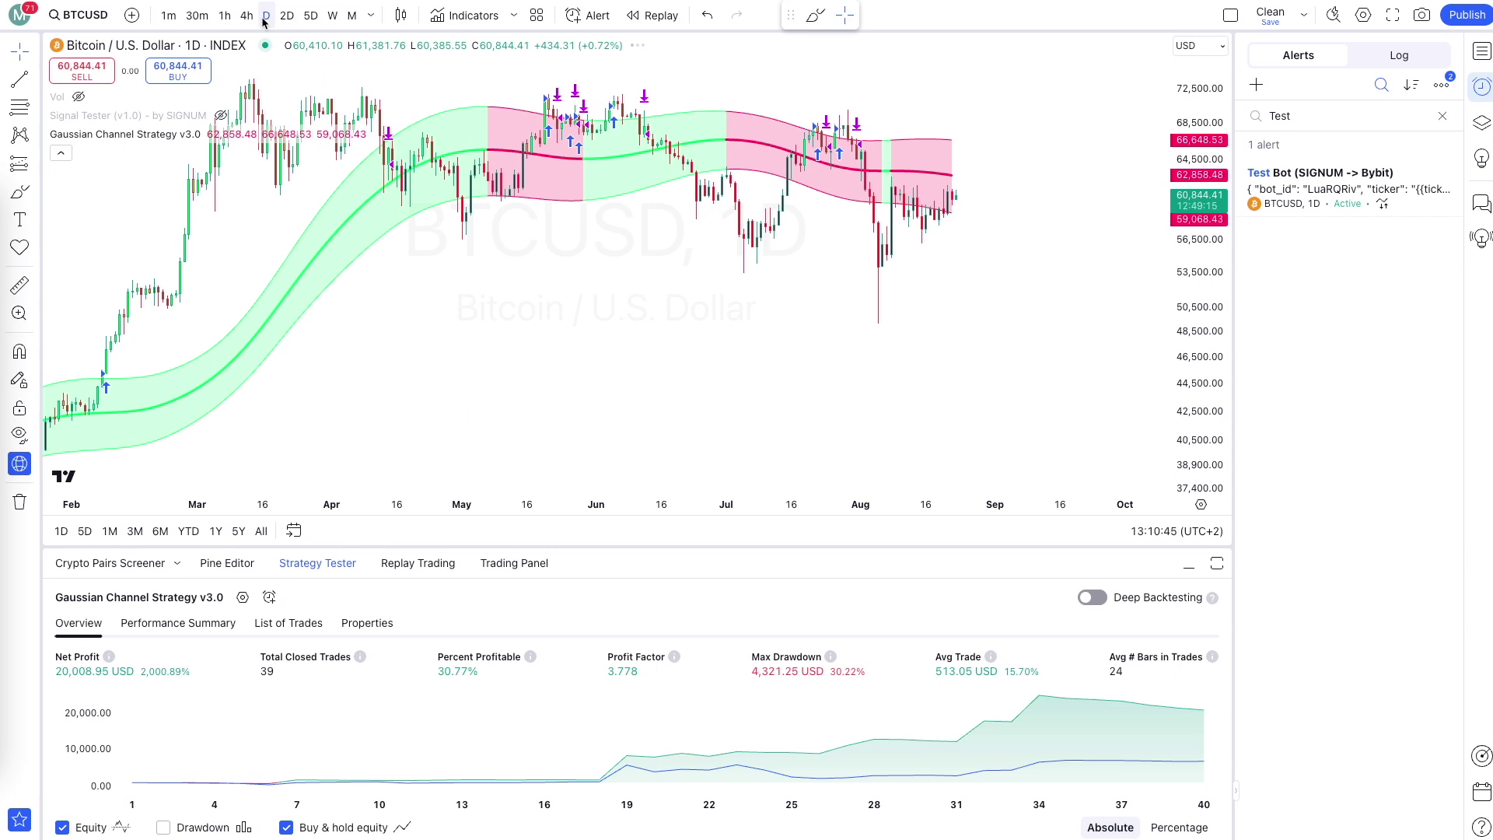
{"action": "left_click", "coordinate": [284, 16]}
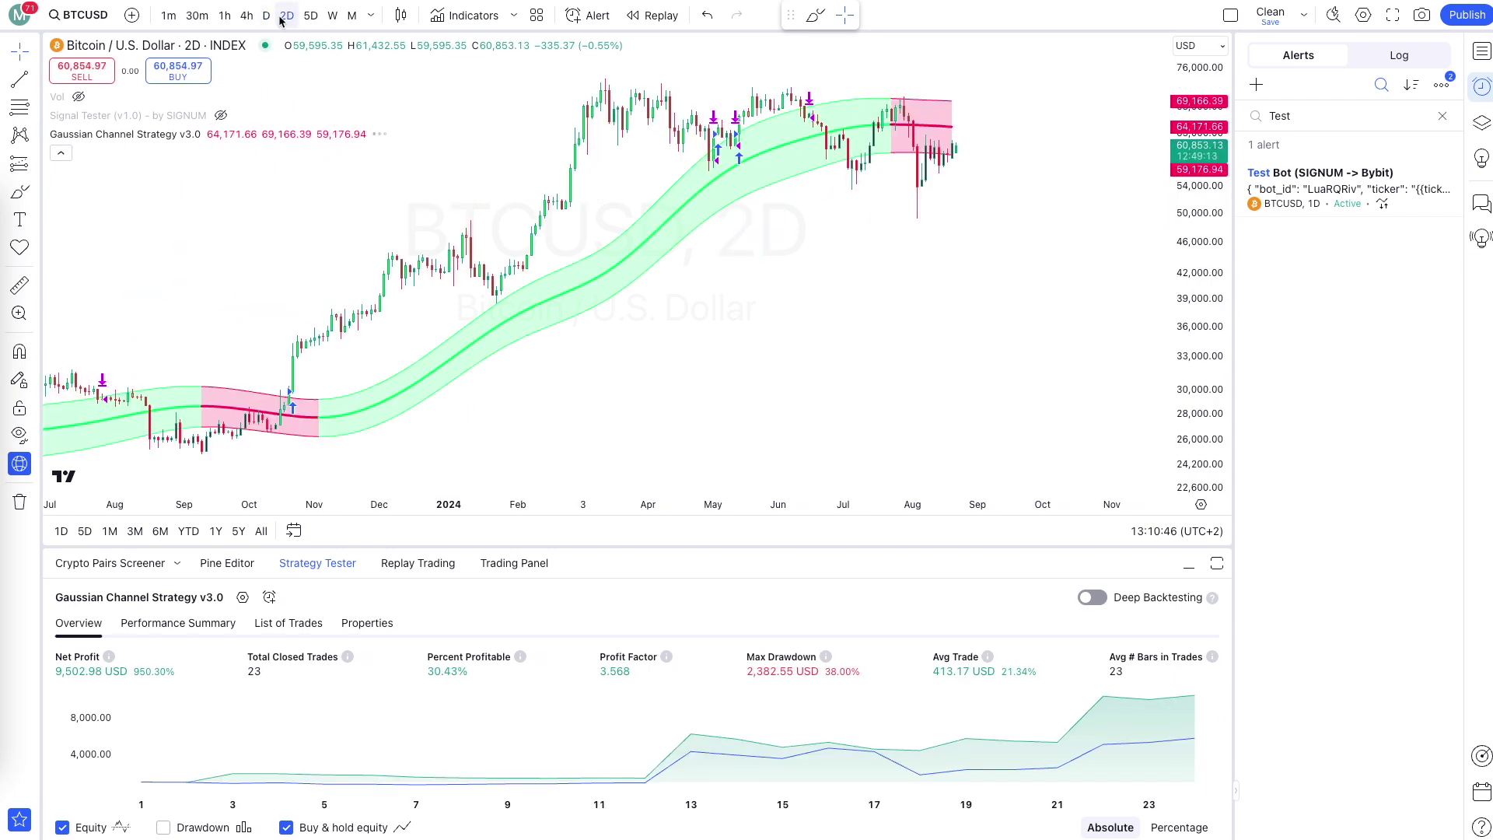
{"action": "left_click", "coordinate": [302, 17]}
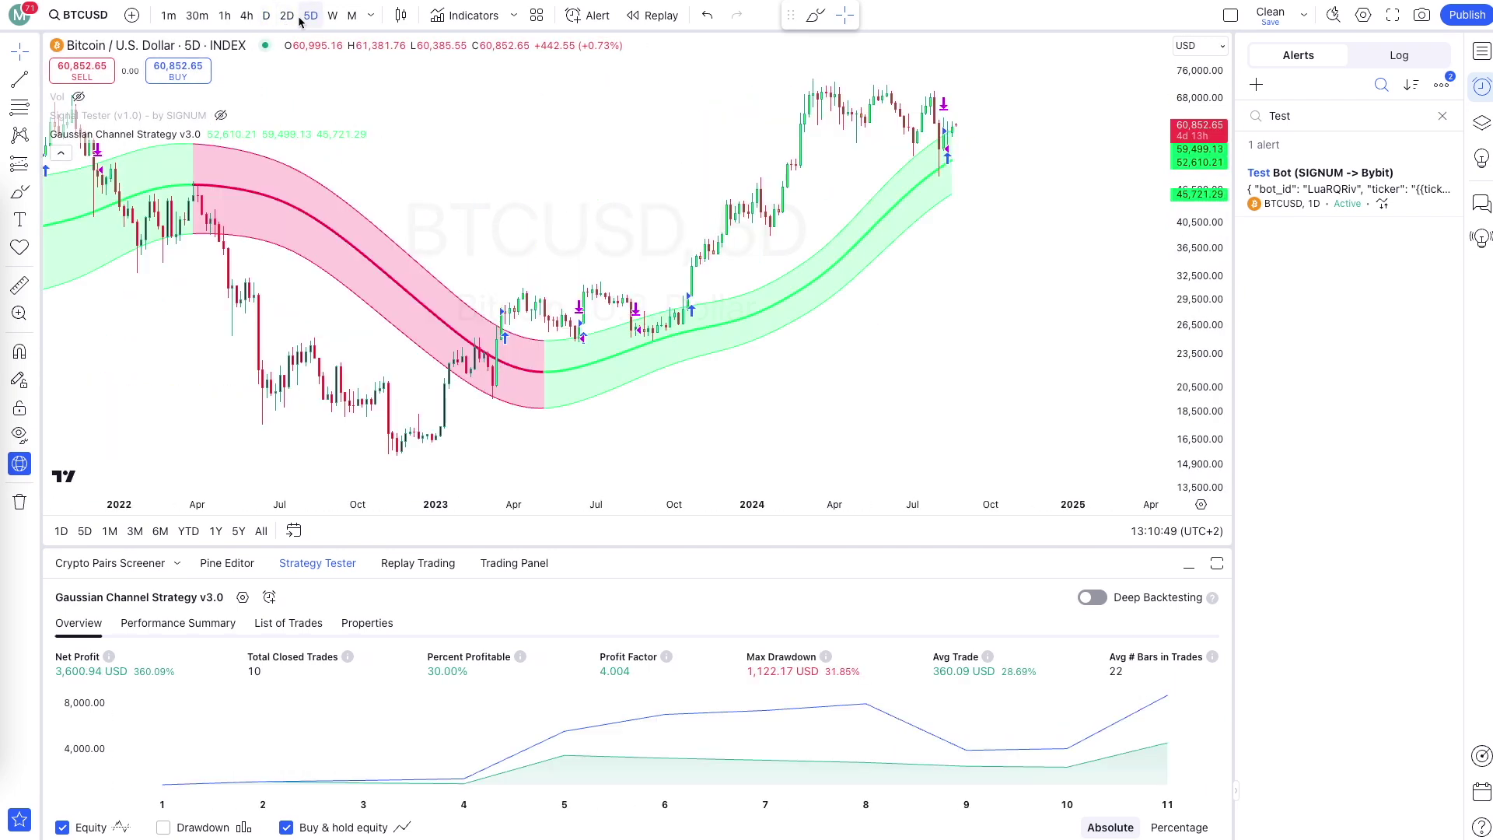
{"action": "left_click", "coordinate": [266, 16]}
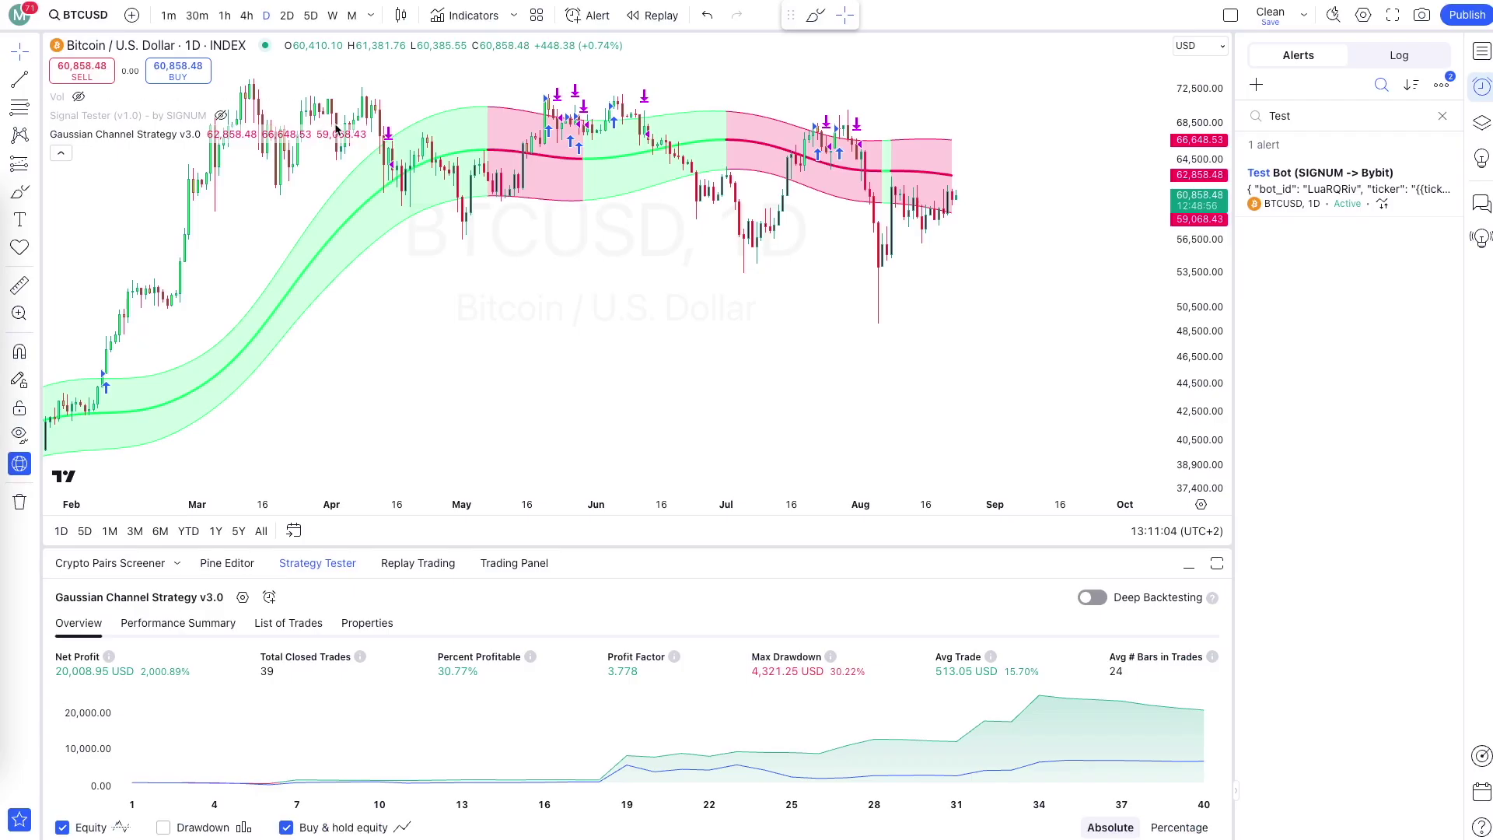
{"action": "scroll", "coordinate": [651, 330], "scroll_direction": "down", "scroll_amount": 3}
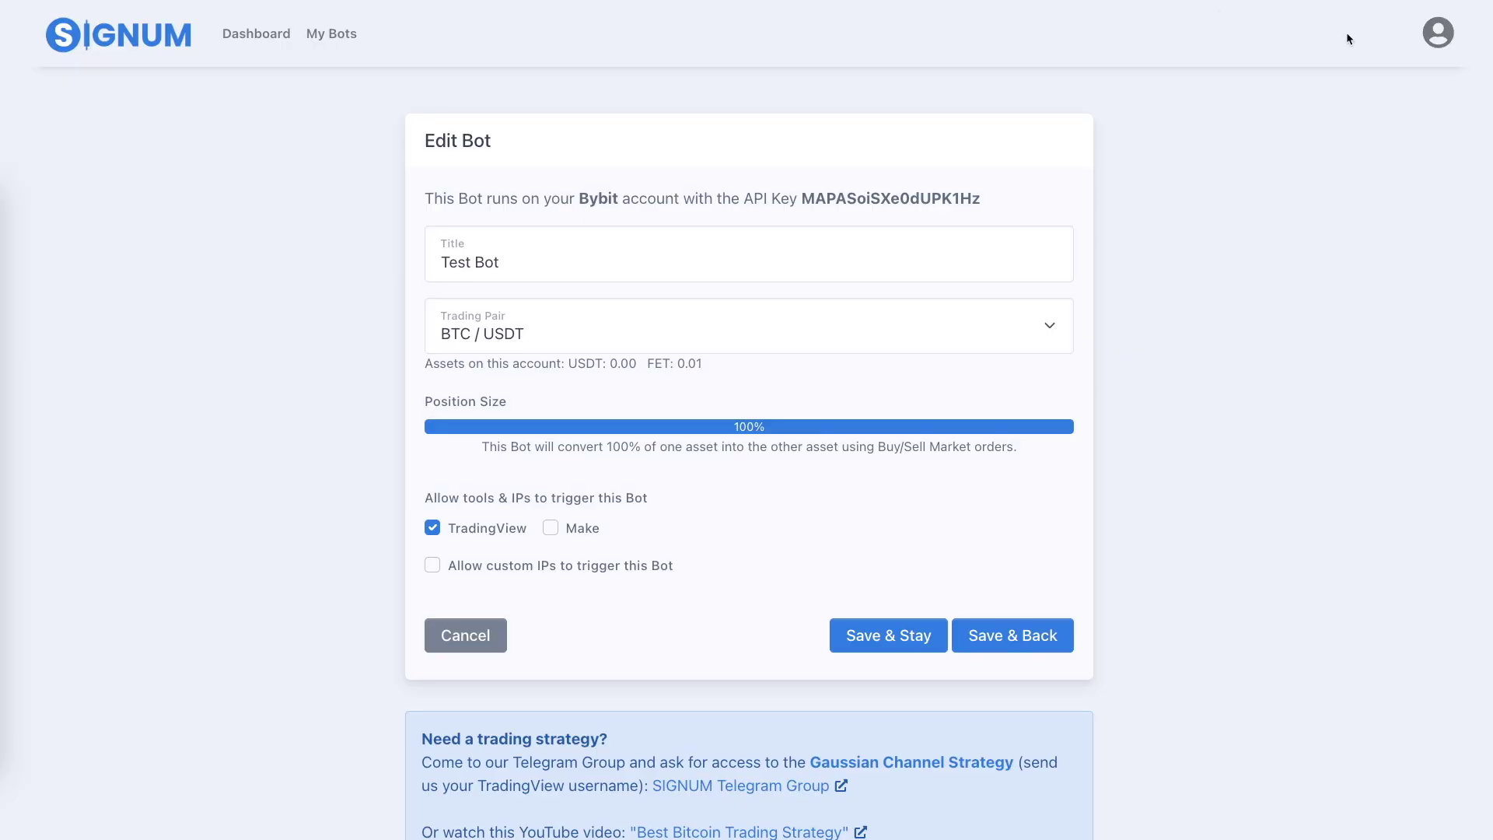
Open and close the SIGNUM account menu on the Test Bot edit page.
{"action": "left_click", "coordinate": [1438, 33]}
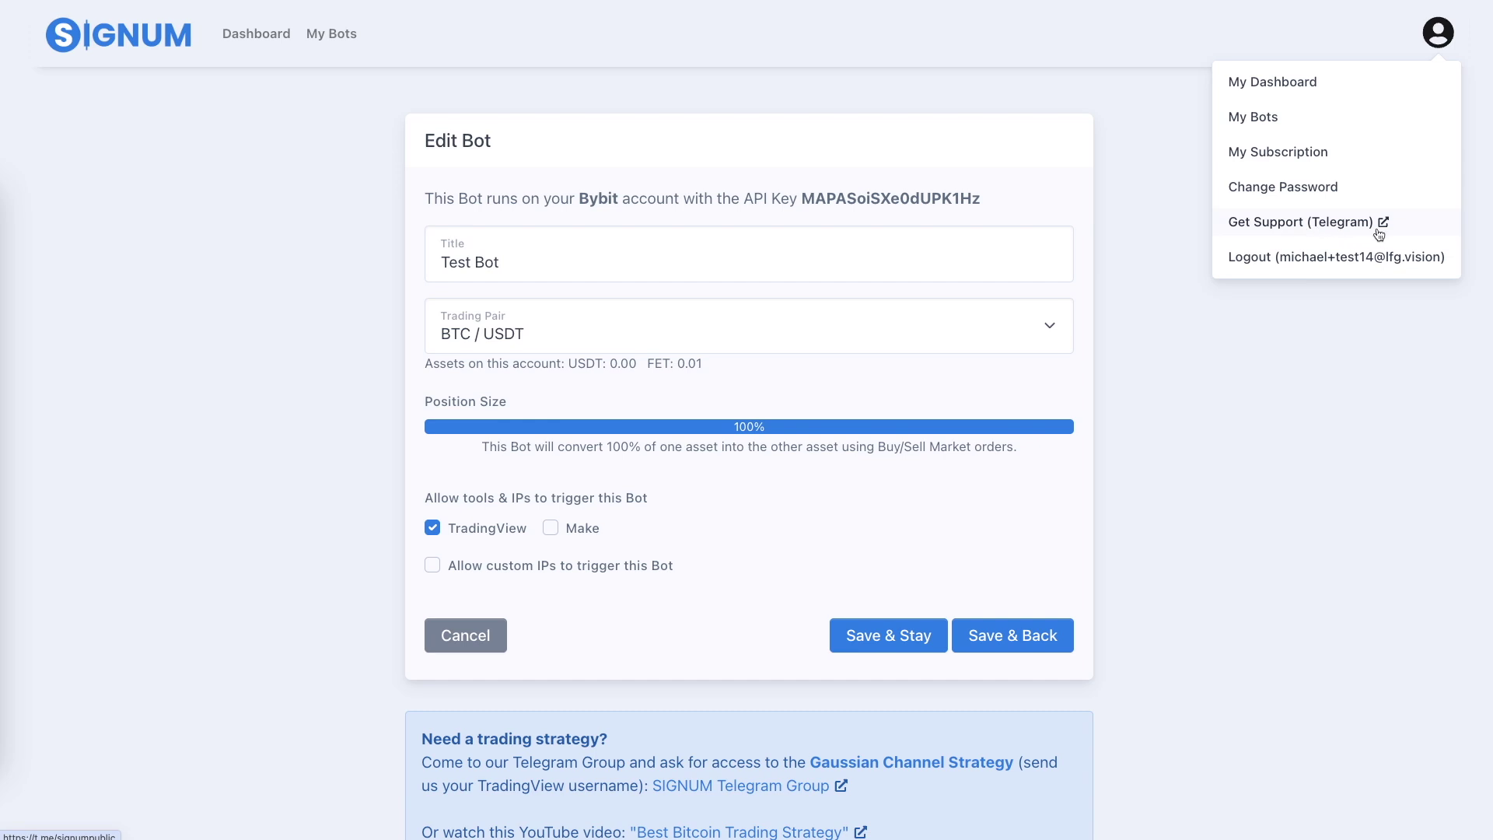
{"action": "left_click", "coordinate": [1360, 315]}
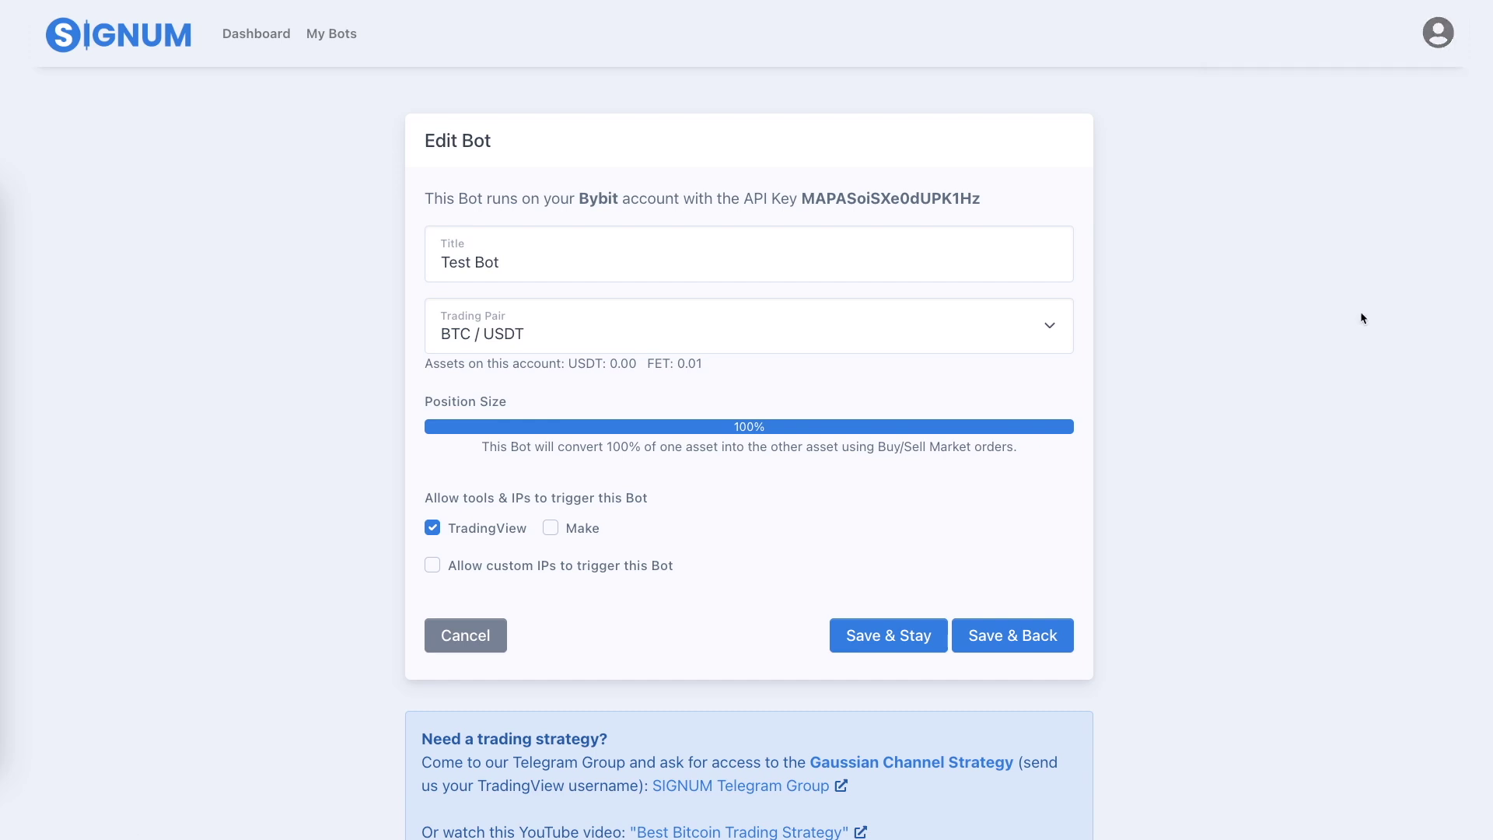